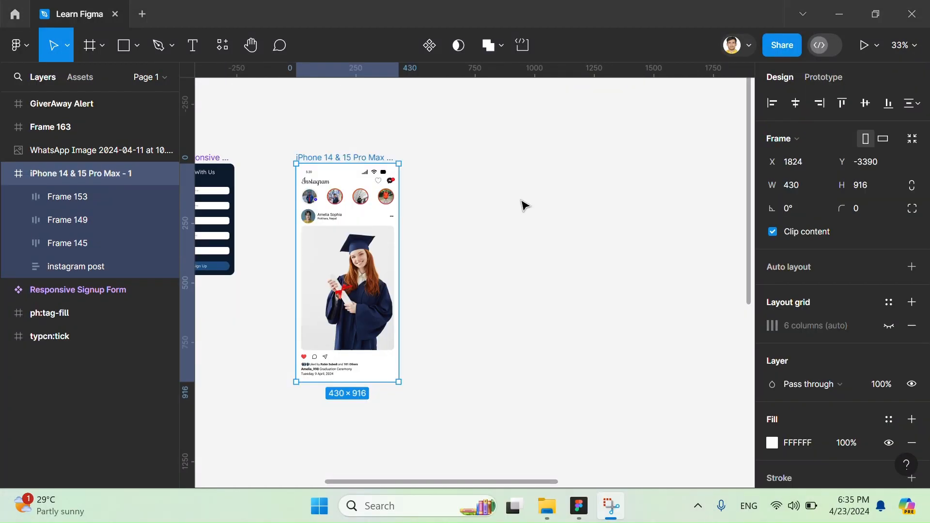
# - Add an iPhone 14 & 15 Pro Max frame and place it beside the existing Instagram screen, level with its upper edge
pyautogui.click(525, 205)
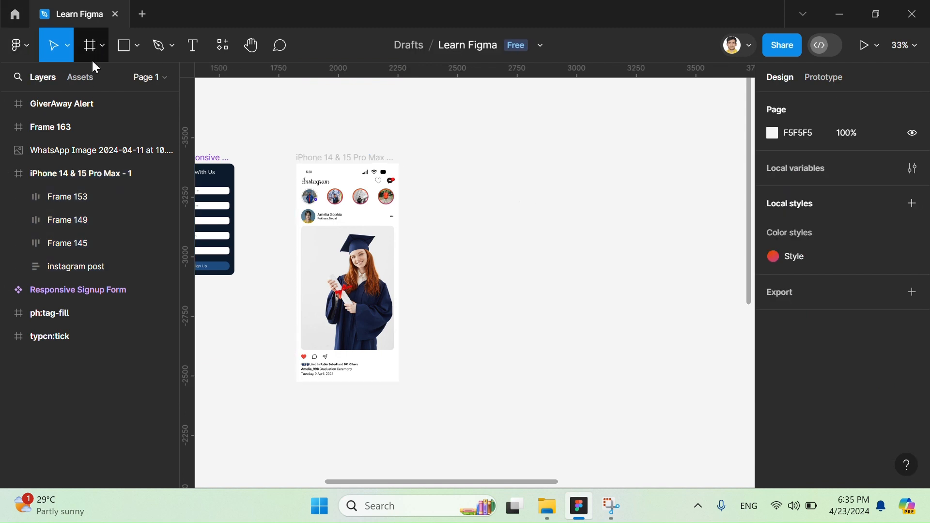
pyautogui.click(99, 46)
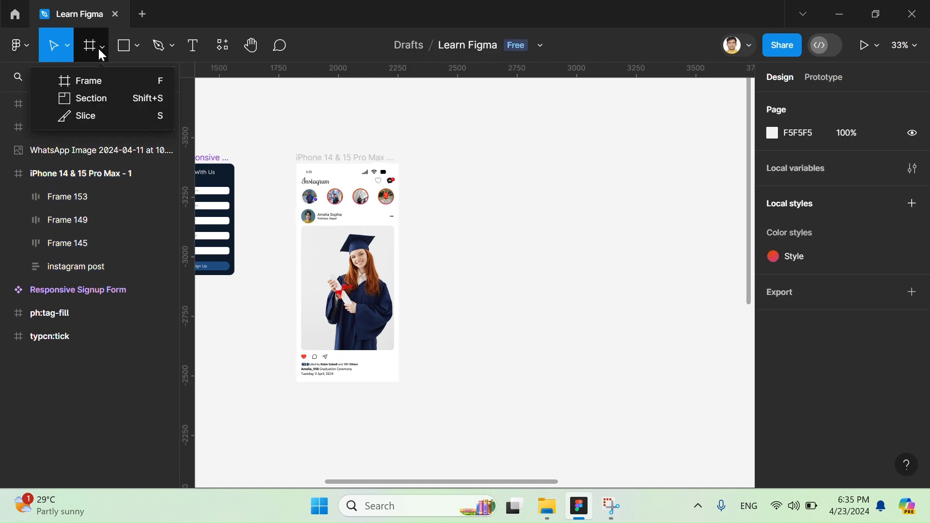
pyautogui.click(111, 81)
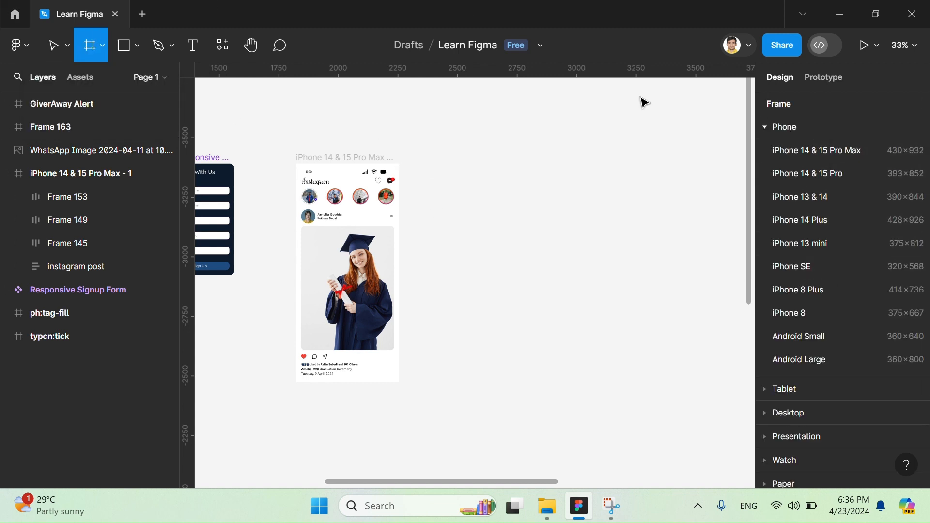
pyautogui.click(803, 161)
pyautogui.press('Escape')
pyautogui.click(469, 189)
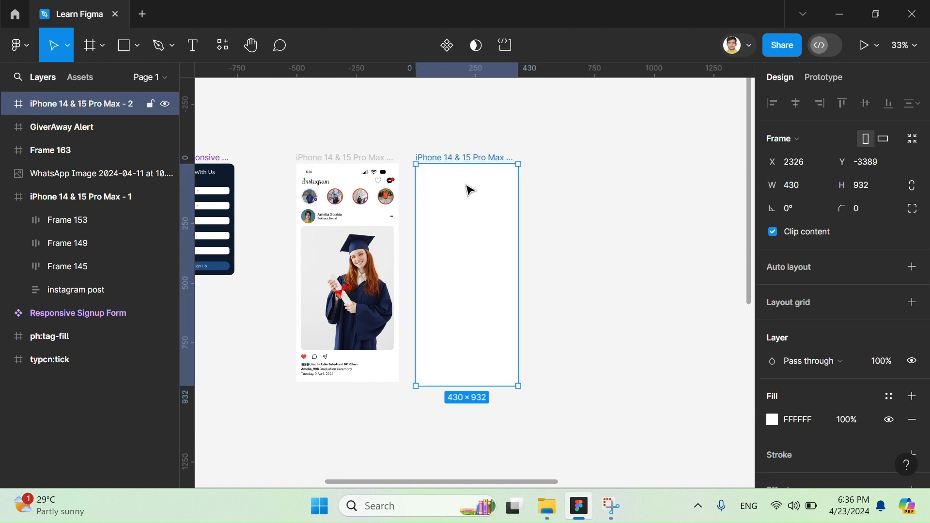
pyautogui.moveTo(487, 160)
pyautogui.mouseDown()
pyautogui.moveTo(506, 156)
pyautogui.moveTo(494, 159)
pyautogui.mouseUp()
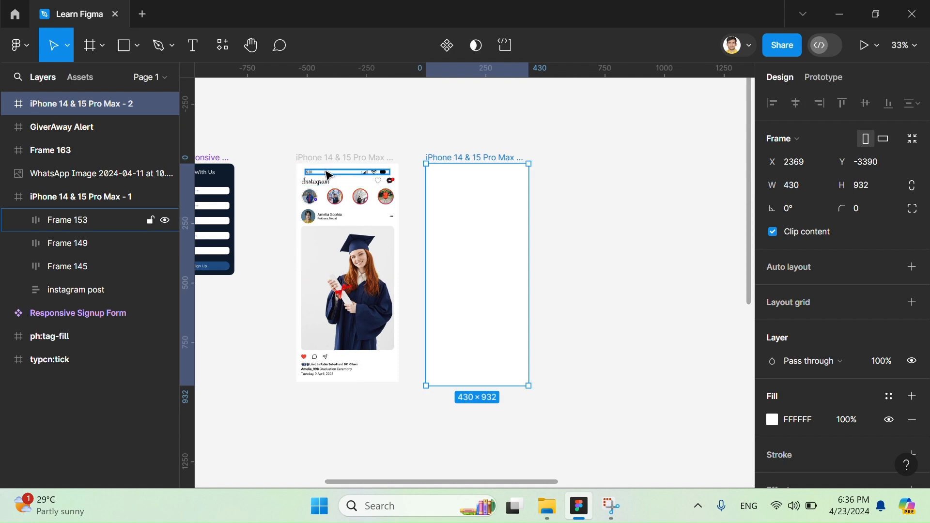
# - Add the text "6;36" near the upper edge of the new phone frame as the status bar time
pyautogui.scroll(5, 327, 175)
pyautogui.click(508, 193)
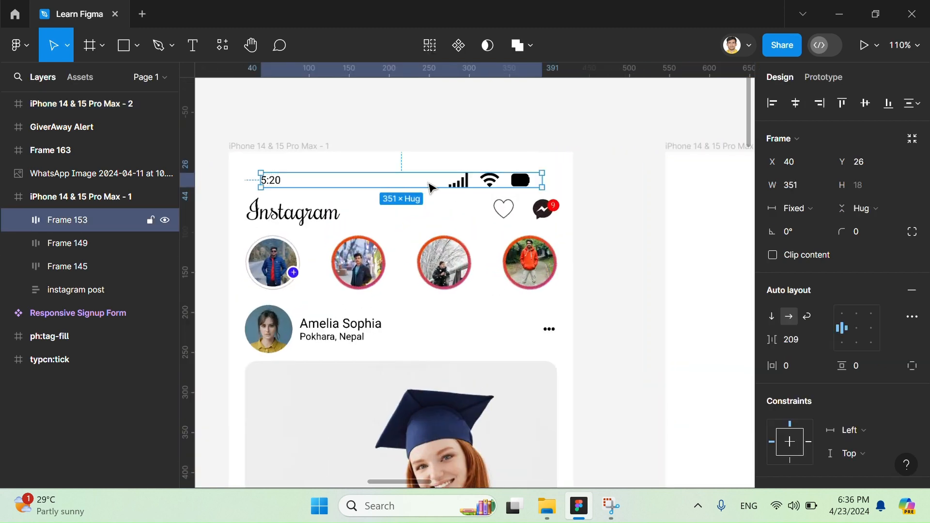
pyautogui.scroll(-5, 509, 193)
pyautogui.hscroll(5, 430, 187)
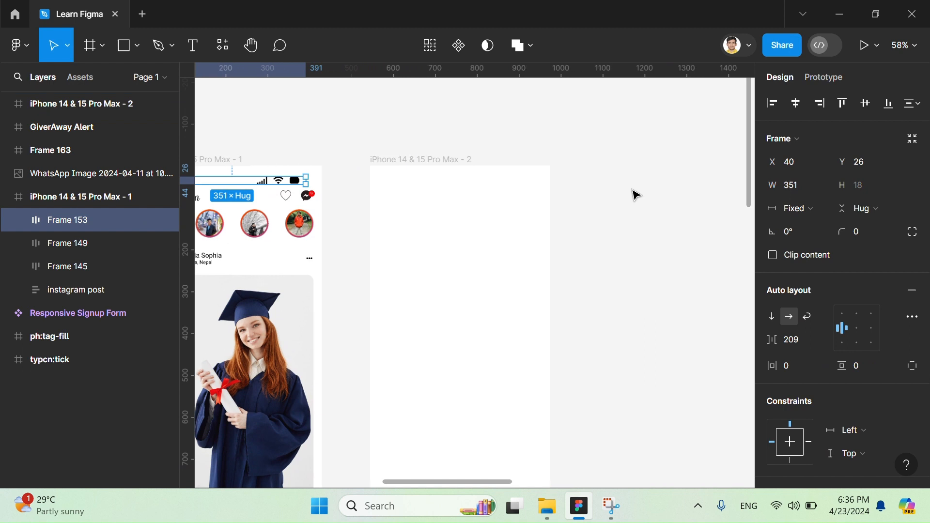
pyautogui.press('t')
pyautogui.click(435, 193)
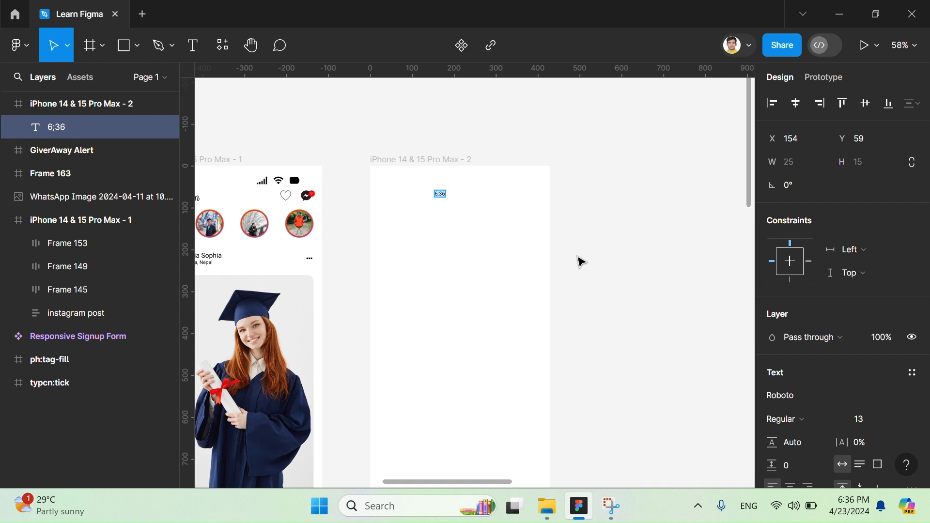
# - Style the time text as Inter Semi Bold, size 16, and correct its content to 6:36
pyautogui.click(894, 419)
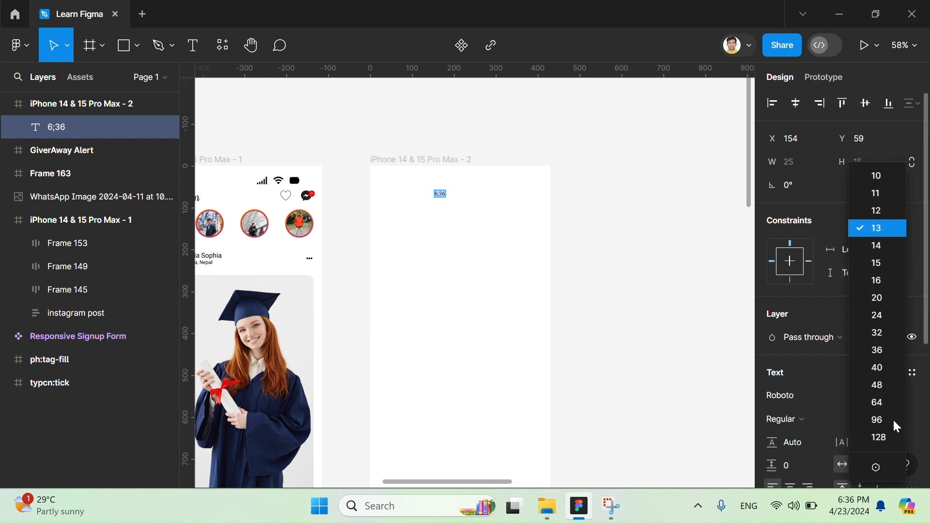
pyautogui.click(871, 286)
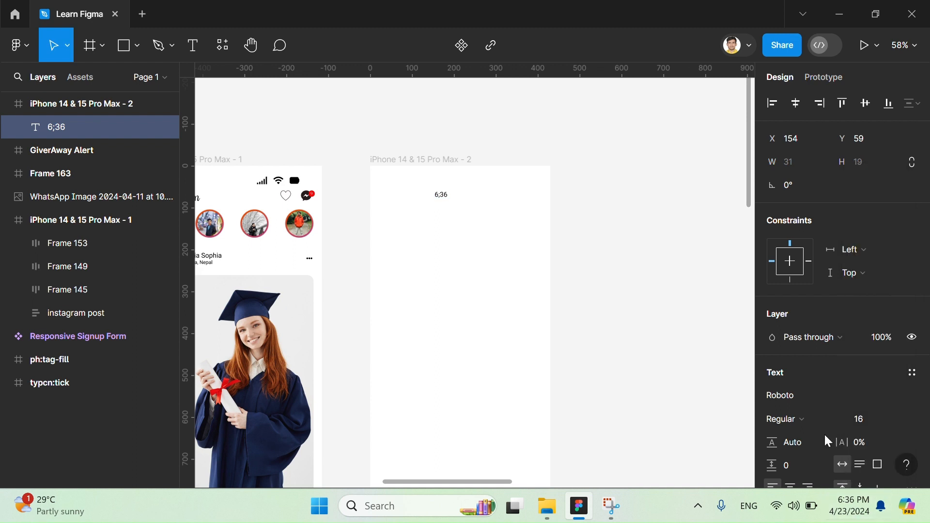
pyautogui.click(808, 400)
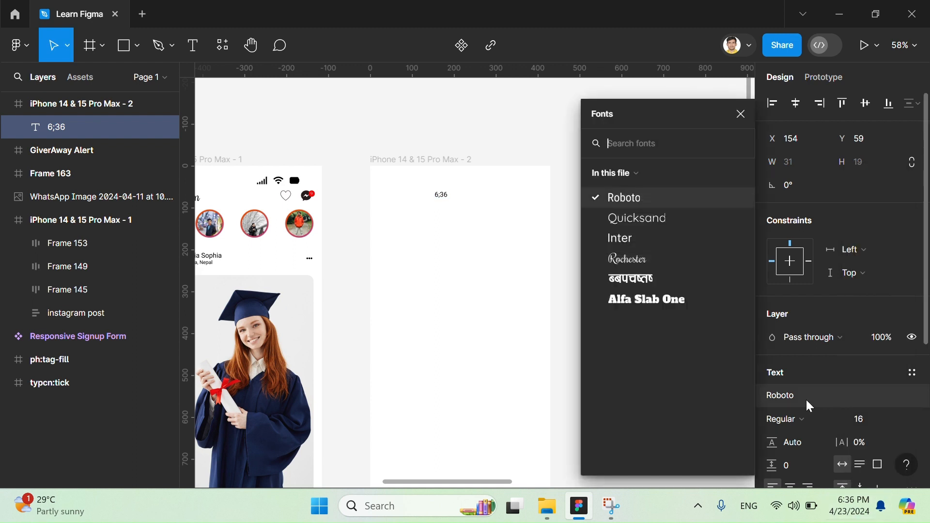
pyautogui.click(642, 234)
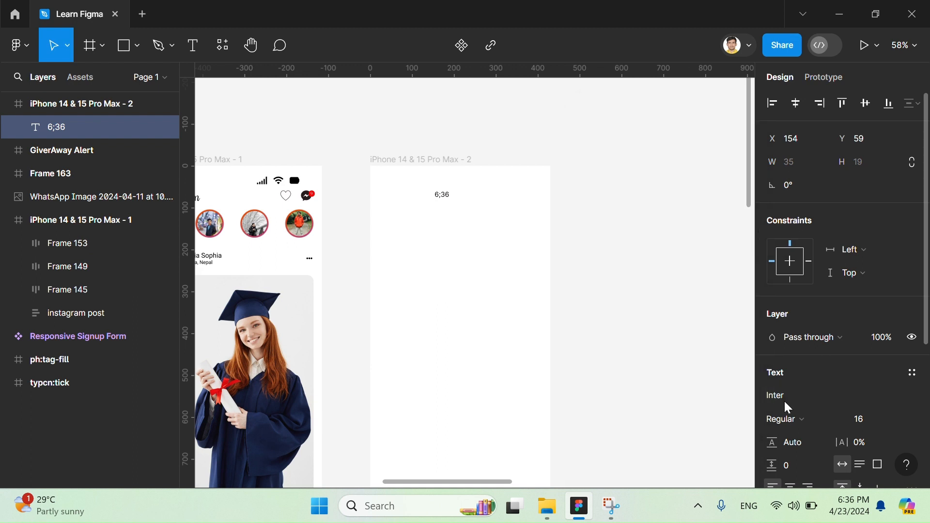
pyautogui.click(795, 417)
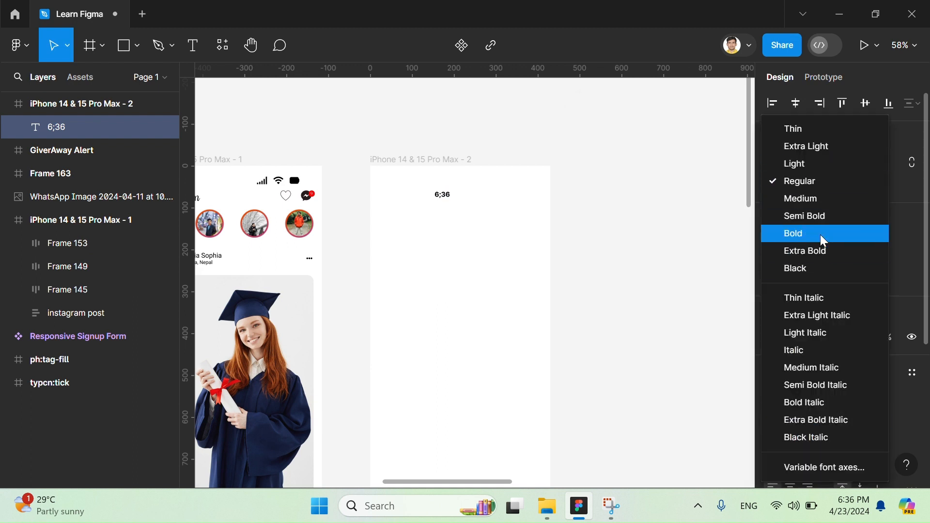
pyautogui.click(816, 216)
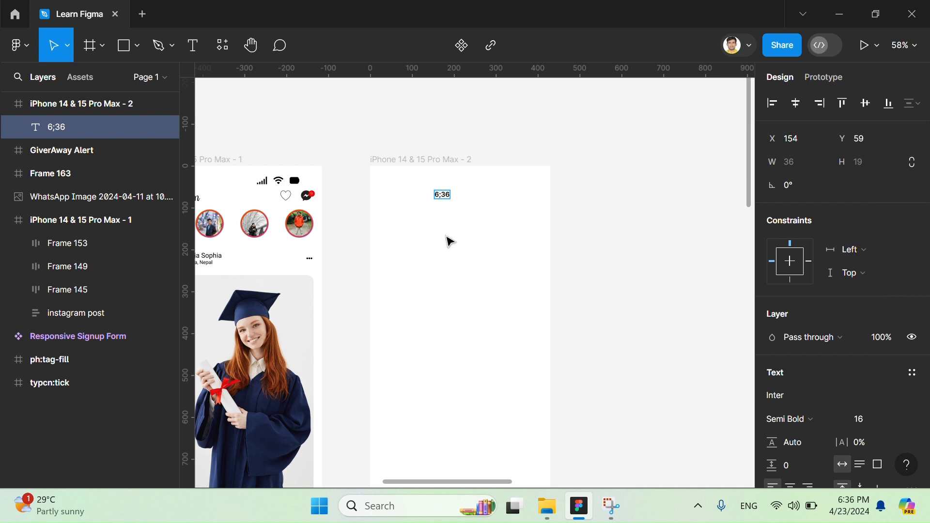
pyautogui.press('Escape')
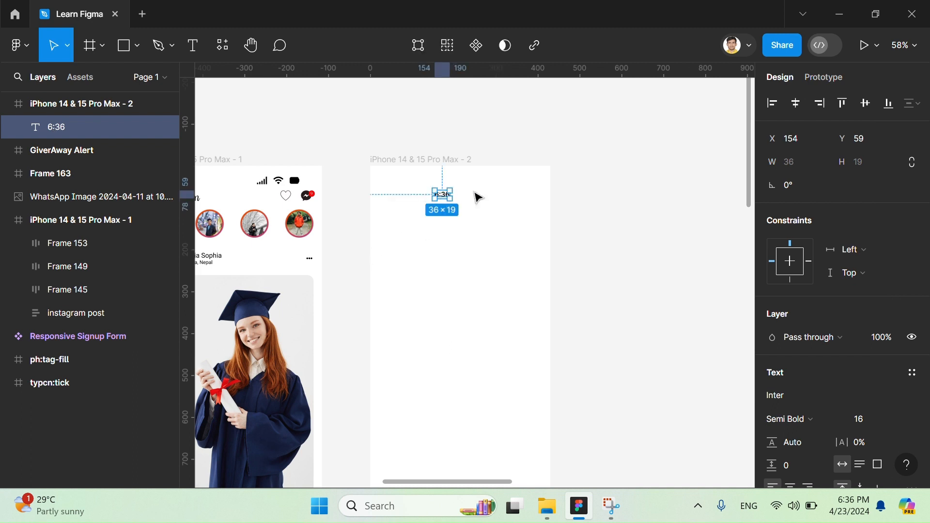
pyautogui.click(401, 130)
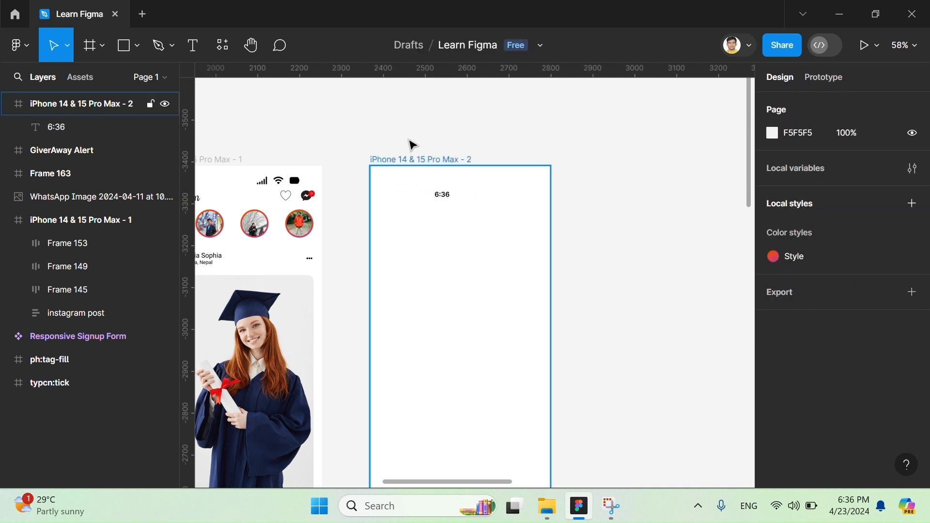
# - Open a preview of the new phone frame, move it clear of the canvas, and shift the frame to about X 2440
pyautogui.click(435, 165)
pyautogui.click(877, 46)
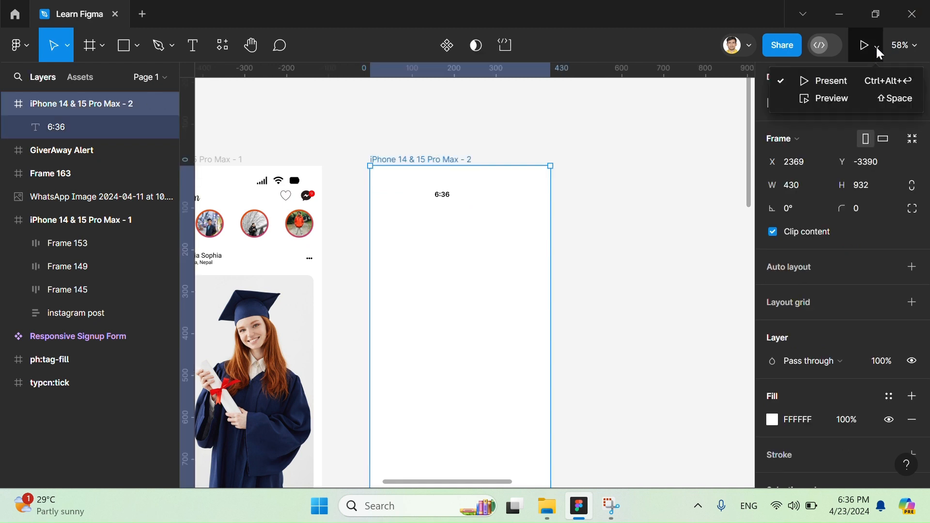
pyautogui.click(888, 102)
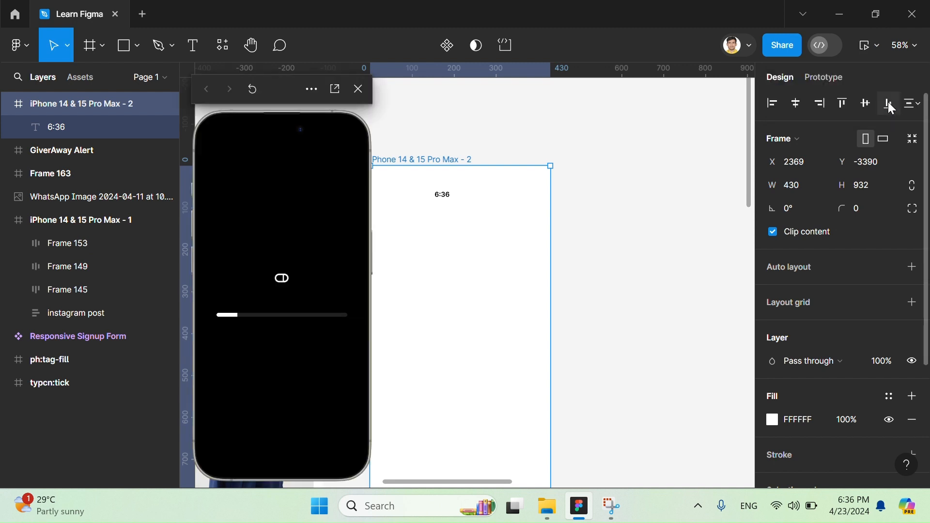
pyautogui.moveTo(273, 95); pyautogui.dragTo(88, 72)
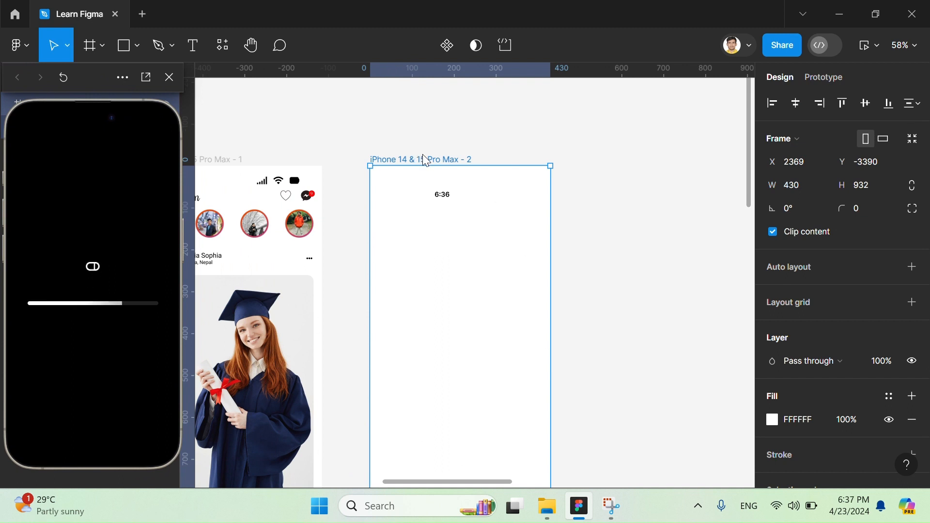
pyautogui.moveTo(424, 160); pyautogui.dragTo(456, 160)
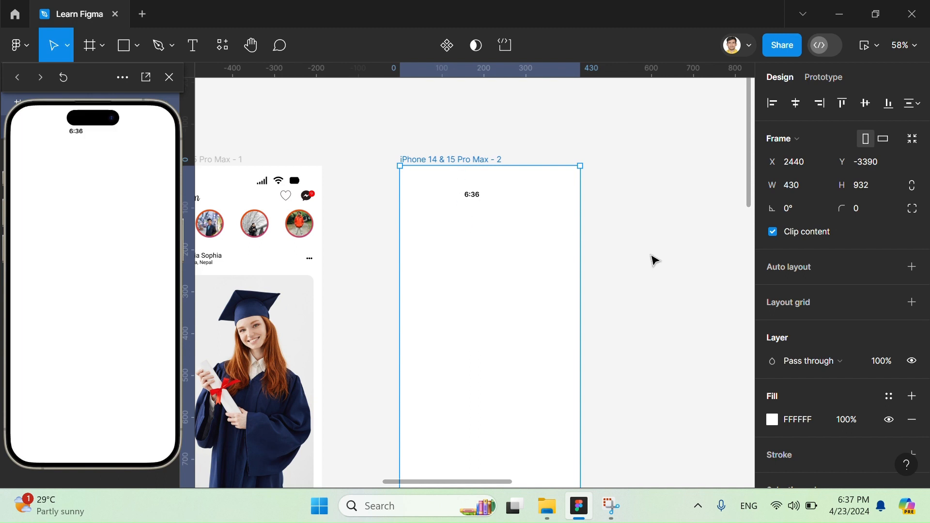
# - Move the 6:36 text to the frame's upper-left corner at about X 46, Y 40, and compare both screens in the preview
pyautogui.click(475, 197)
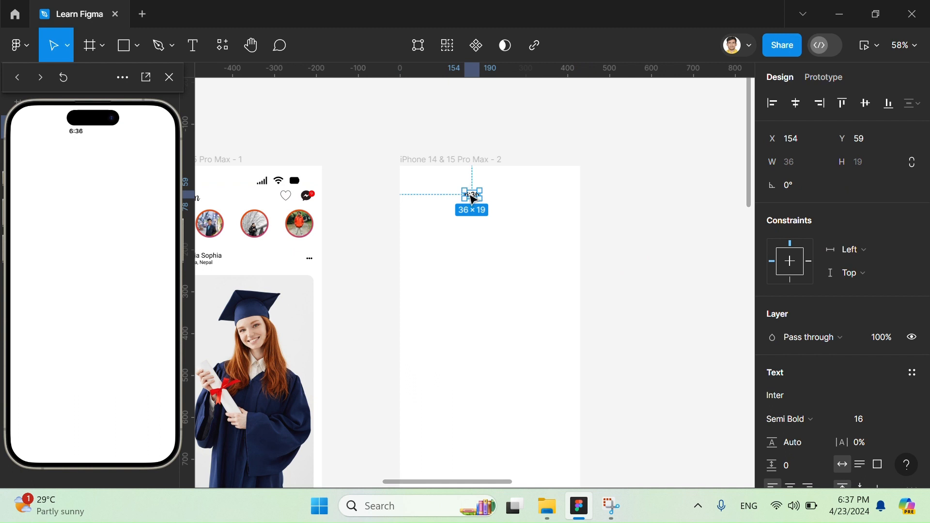
pyautogui.moveTo(472, 198); pyautogui.dragTo(430, 191)
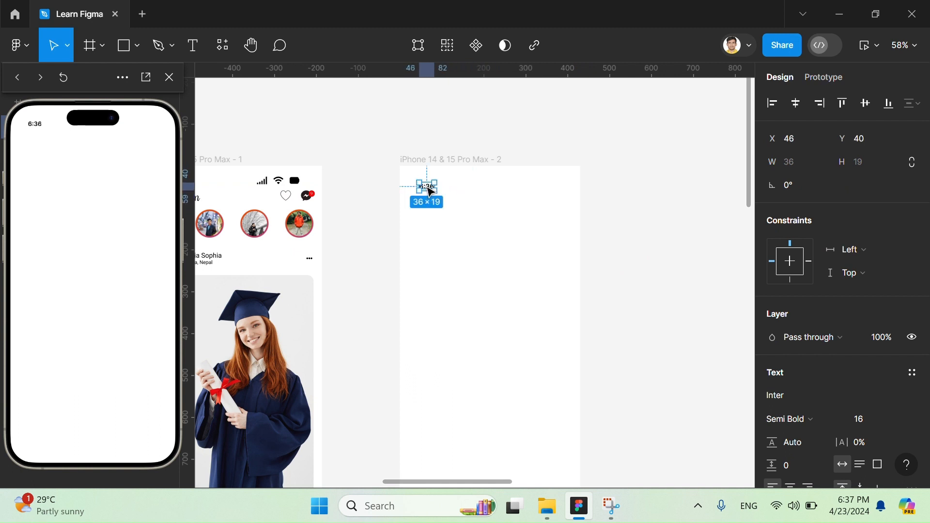
pyautogui.hscroll(-4, 426, 184)
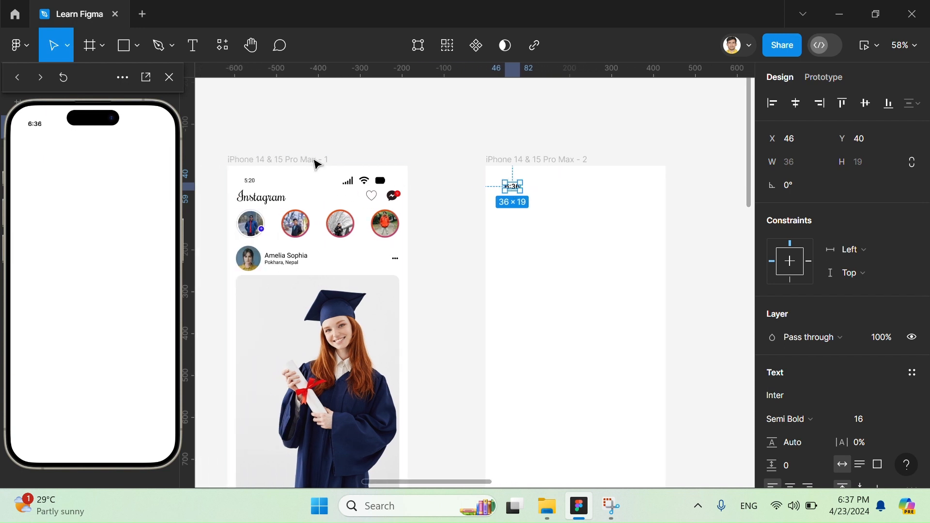
pyautogui.click(317, 161)
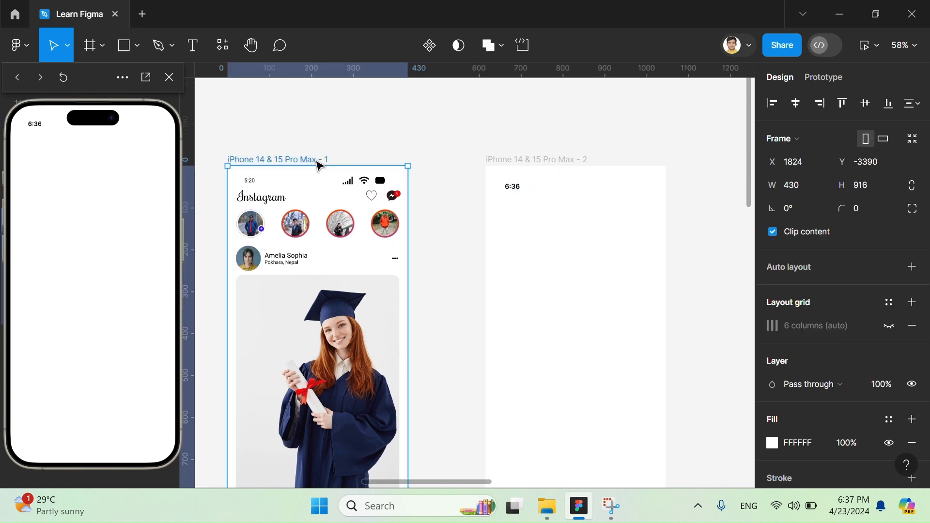
pyautogui.click(515, 160)
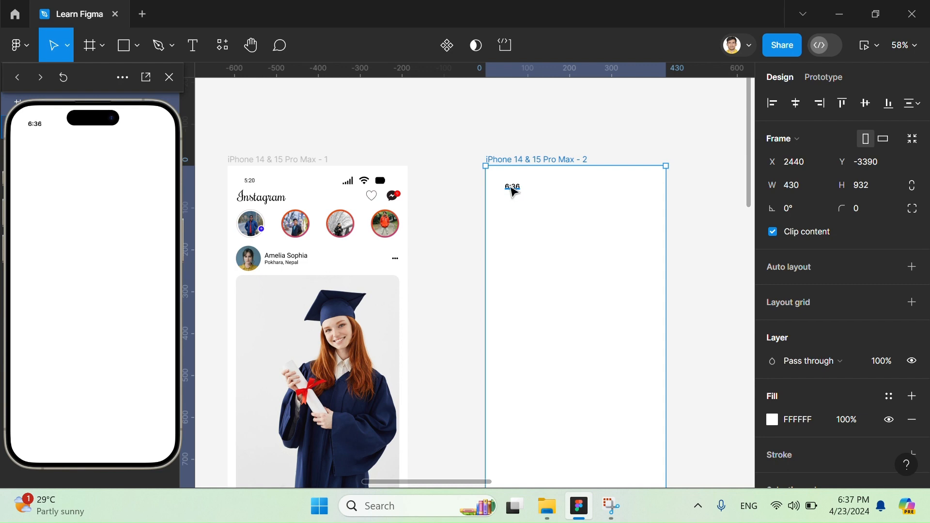
# - Shift the new phone frame slightly to about X 2428, Y -3398, and add a five-column layout grid to it
pyautogui.moveTo(513, 191); pyautogui.dragTo(507, 188)
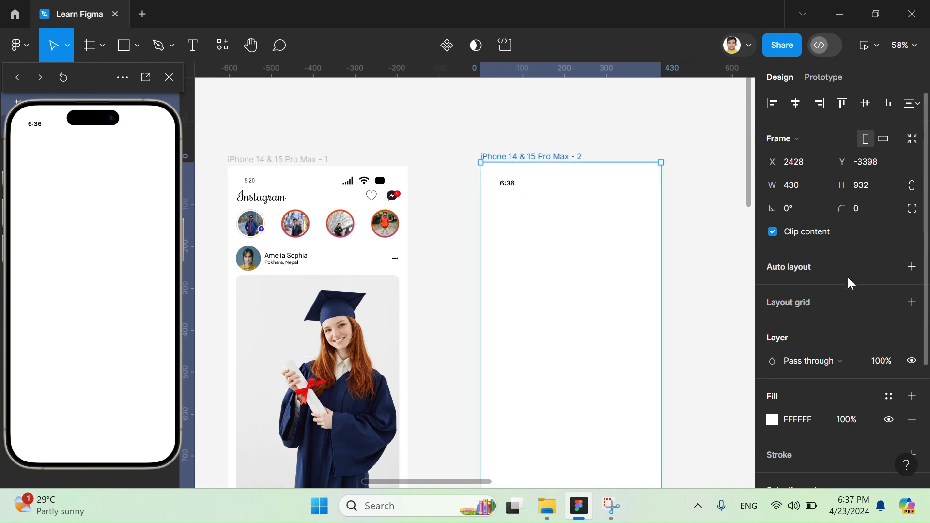
pyautogui.scroll(-1, 853, 286)
pyautogui.click(912, 290)
pyautogui.click(770, 318)
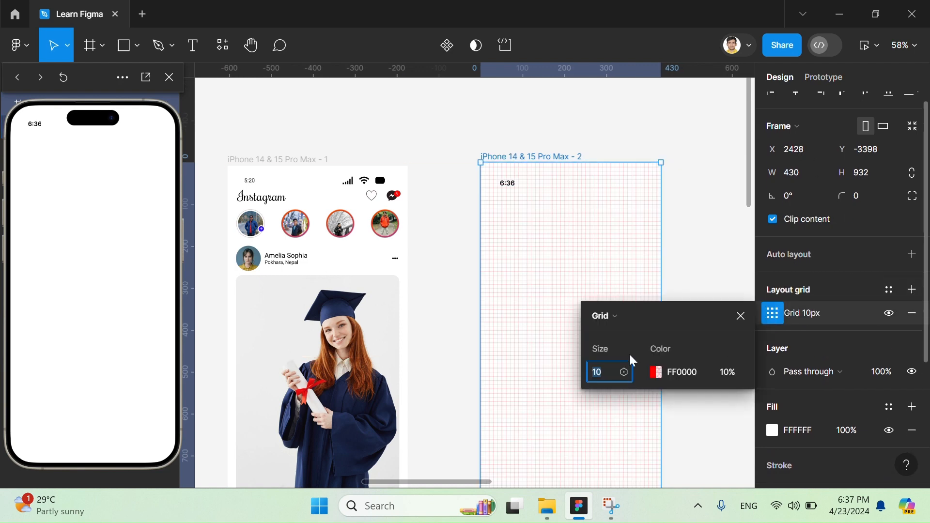
pyautogui.click(603, 316)
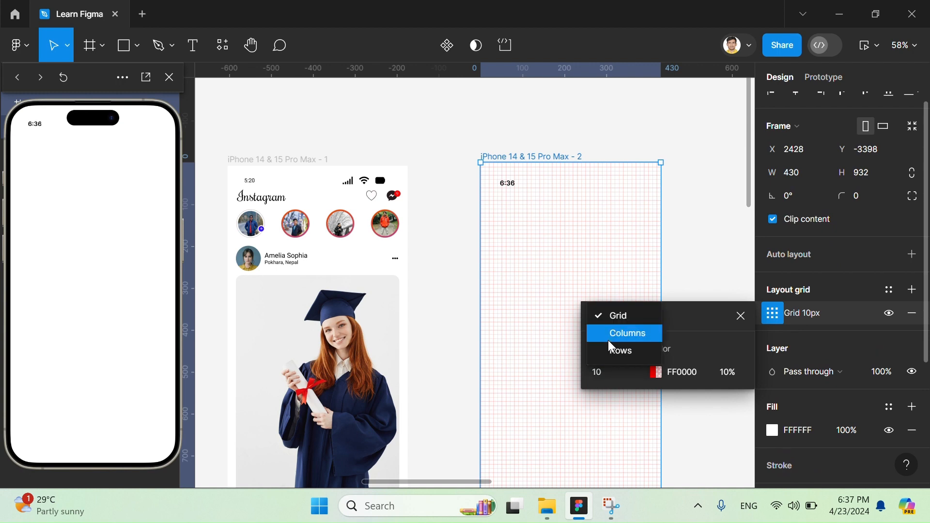
pyautogui.click(609, 339)
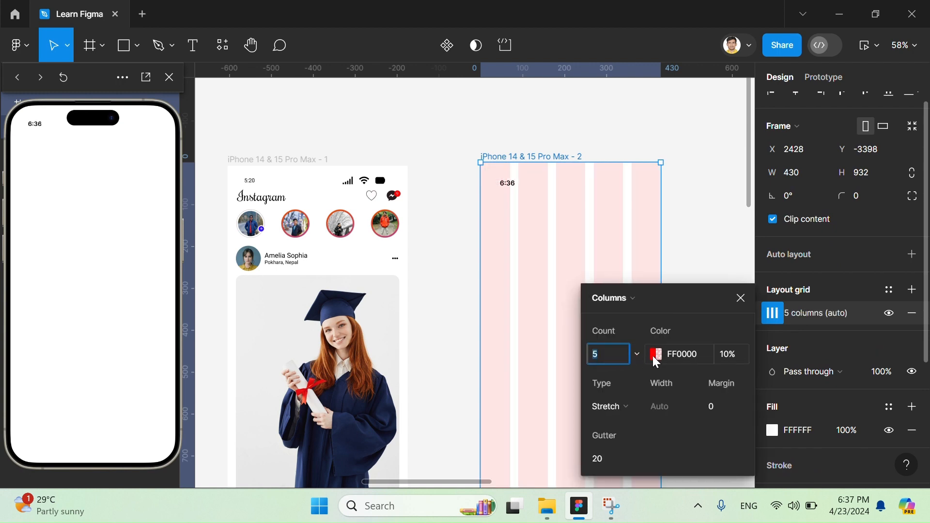
pyautogui.click(698, 211)
# - Nudge the 6:36 text slightly up and left so it sits inside the first grid column
pyautogui.hscroll(2, 567, 205)
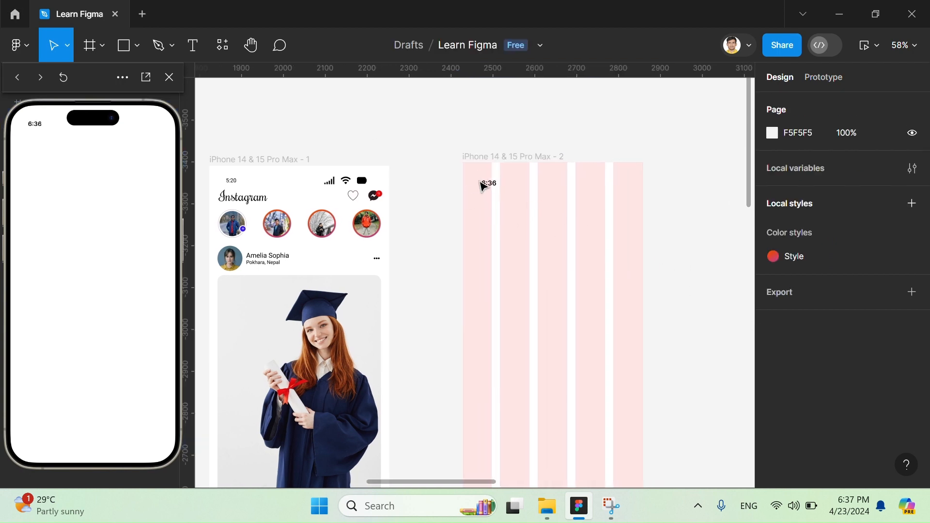
pyautogui.click(494, 188)
pyautogui.moveTo(493, 188); pyautogui.dragTo(487, 186)
pyautogui.click(515, 136)
# - Find the Iconify plugin by searching for "iconify" and launch it
pyautogui.hscroll(3, 530, 143)
pyautogui.hscroll(-2, 537, 146)
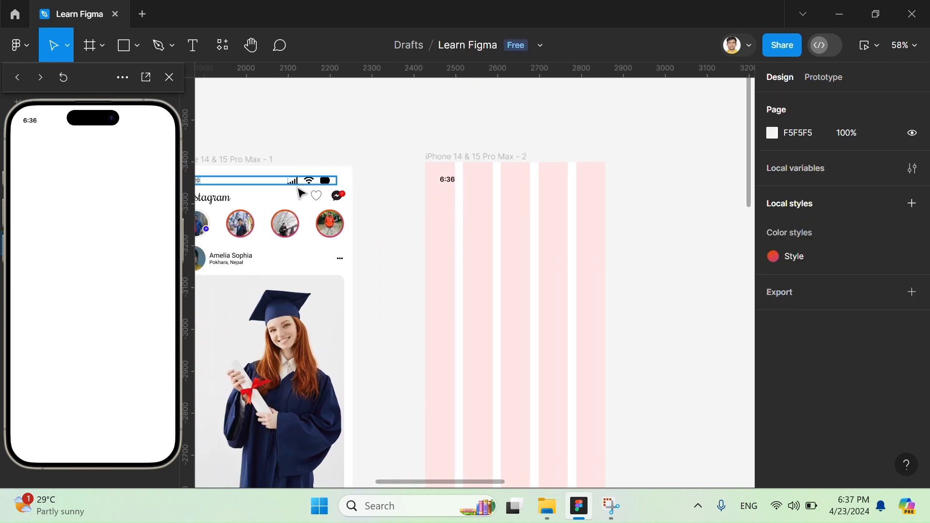
pyautogui.hscroll(2, 632, 198)
pyautogui.rightClick(622, 214)
pyautogui.moveTo(660, 341)
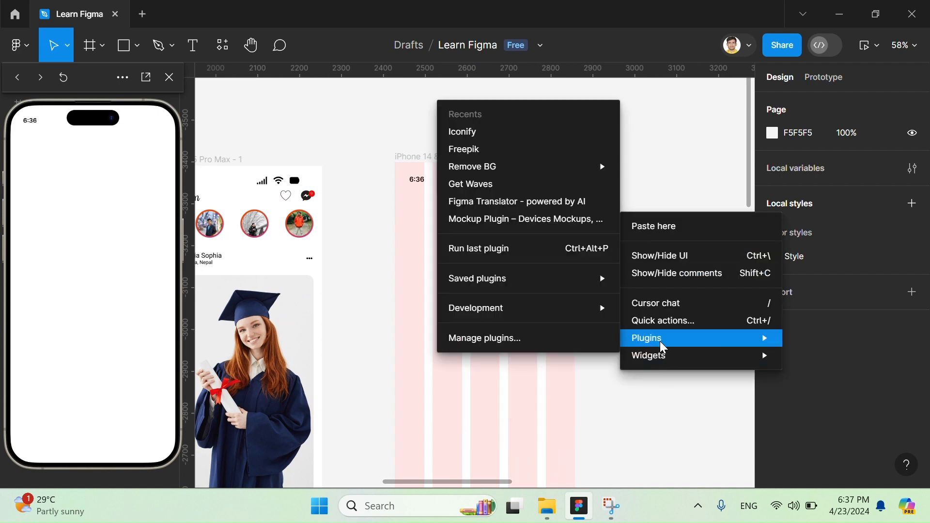
pyautogui.click(539, 338)
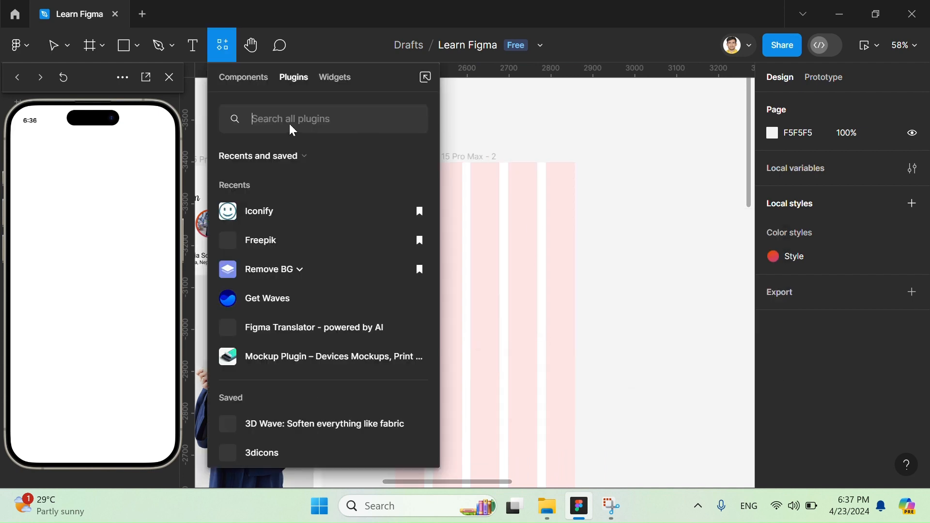
pyautogui.write('iconify')
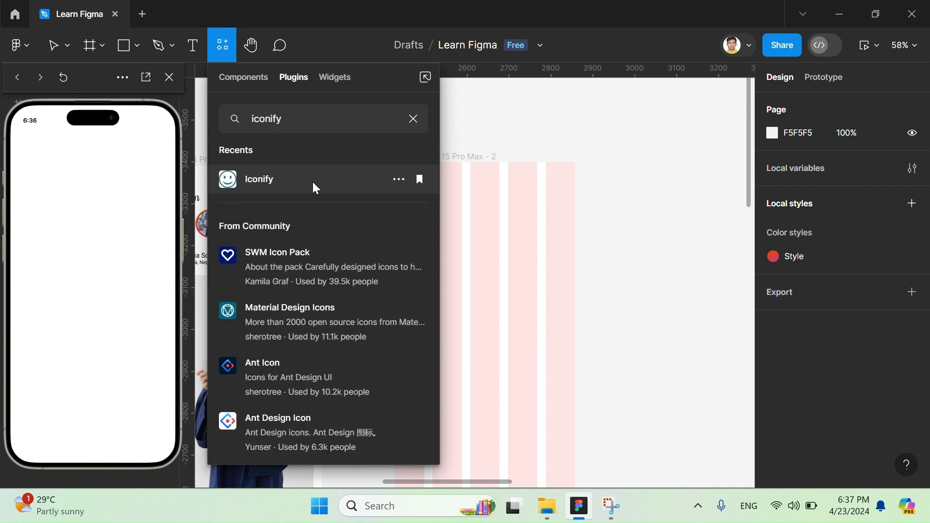
pyautogui.click(314, 183)
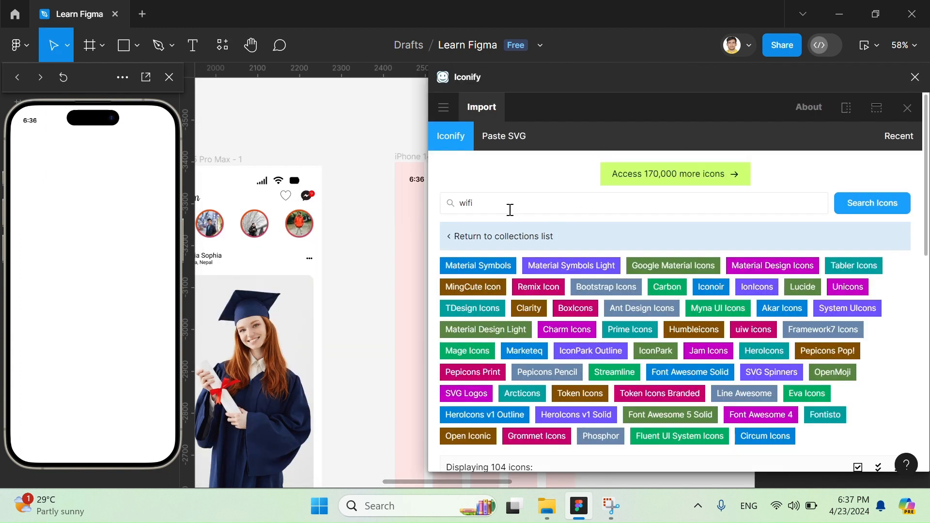
# - Search Iconify for "wifi" and import the material-symbols:wifi icon in black onto the canvas
pyautogui.doubleClick(506, 205)
pyautogui.scroll(-3, 550, 234)
pyautogui.click(468, 348)
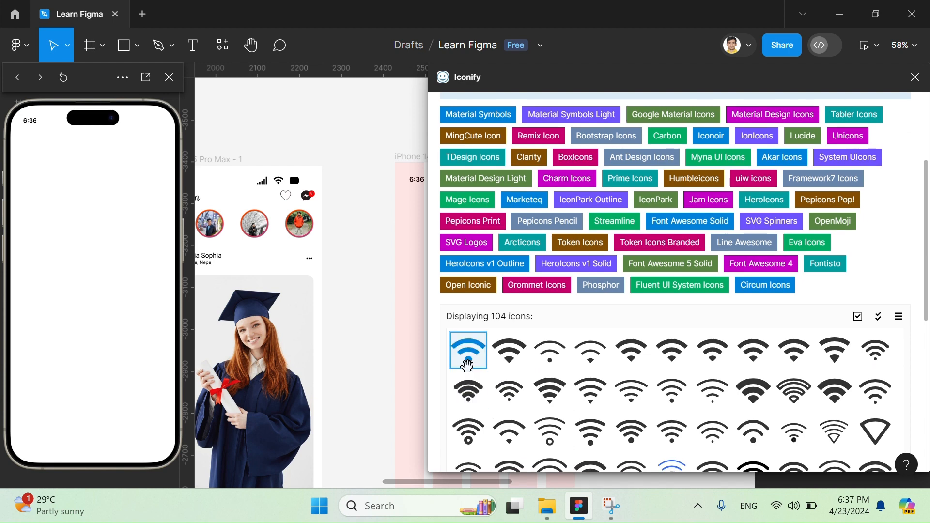
pyautogui.scroll(-5, 547, 364)
pyautogui.scroll(2, 546, 364)
pyautogui.scroll(-2, 548, 278)
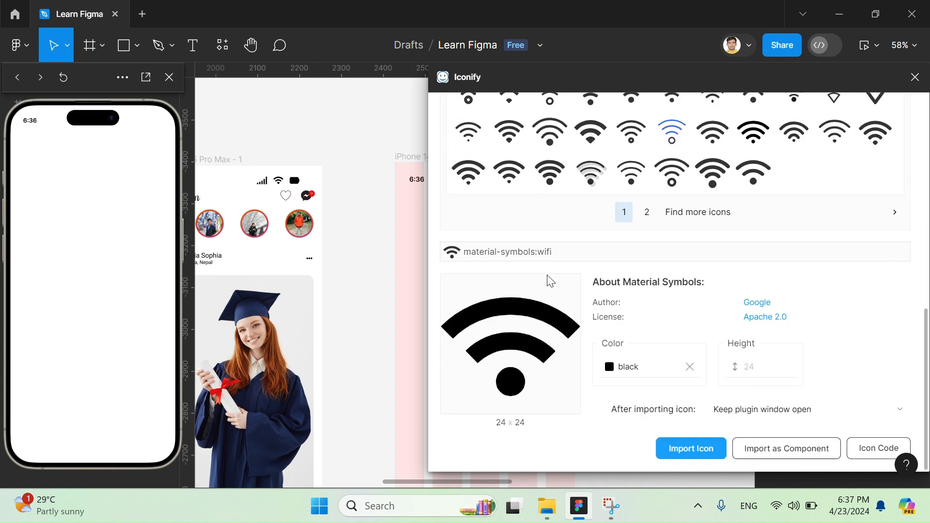
pyautogui.click(690, 448)
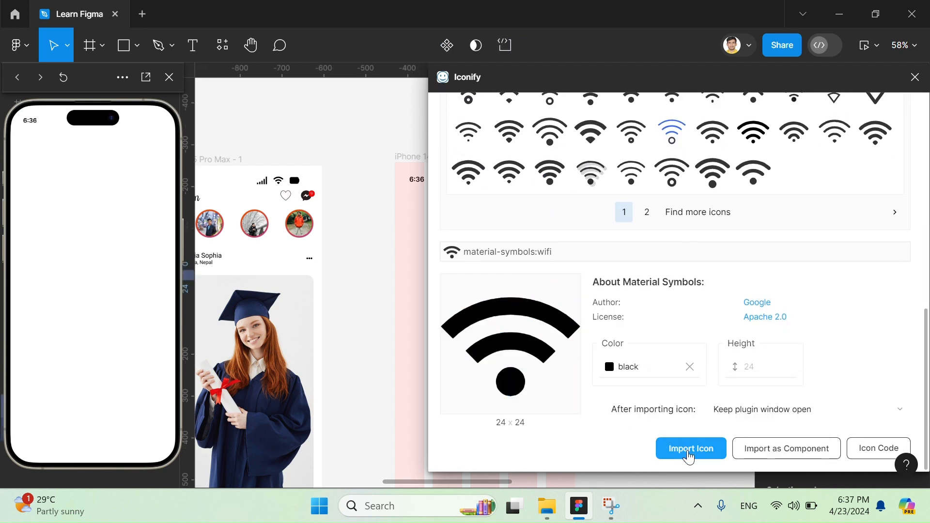
# - Search Iconify for "battry" and import the basil:battry-half-outline icon in black
pyautogui.scroll(5, 550, 203)
pyautogui.click(371, 187)
pyautogui.scroll(5, 521, 199)
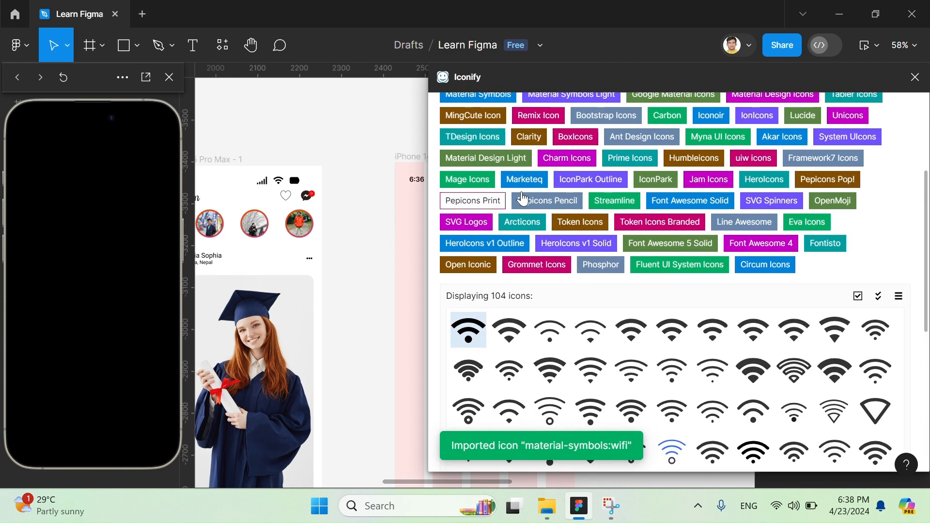
pyautogui.doubleClick(514, 204)
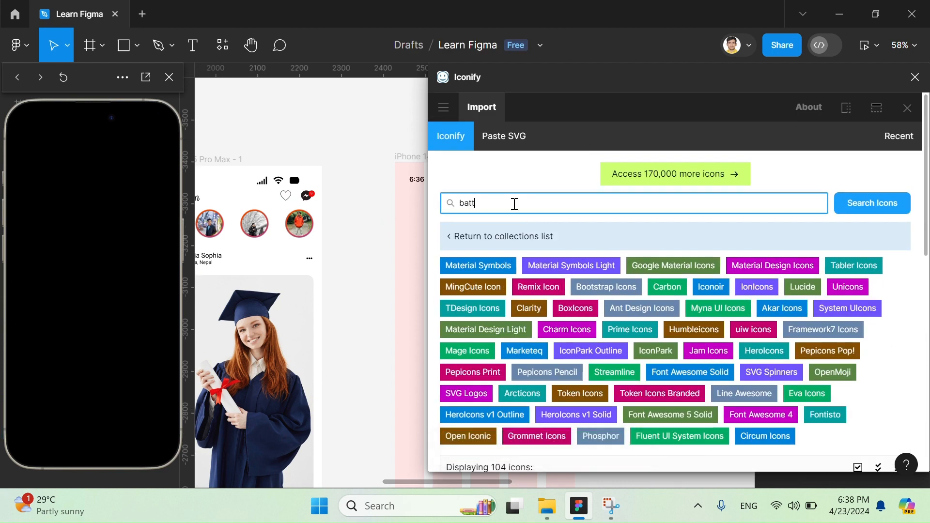
pyautogui.press('Return')
pyautogui.scroll(-2, 664, 300)
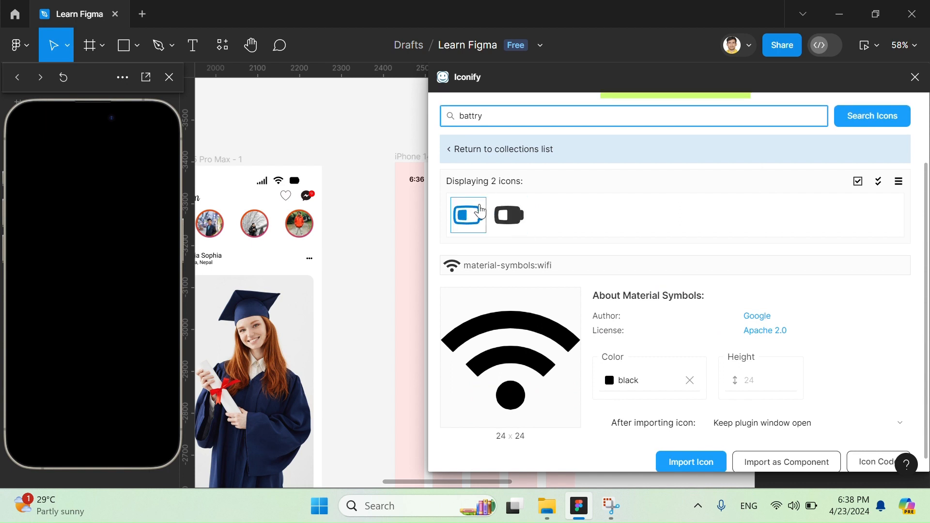
pyautogui.click(468, 201)
pyautogui.scroll(-2, 722, 431)
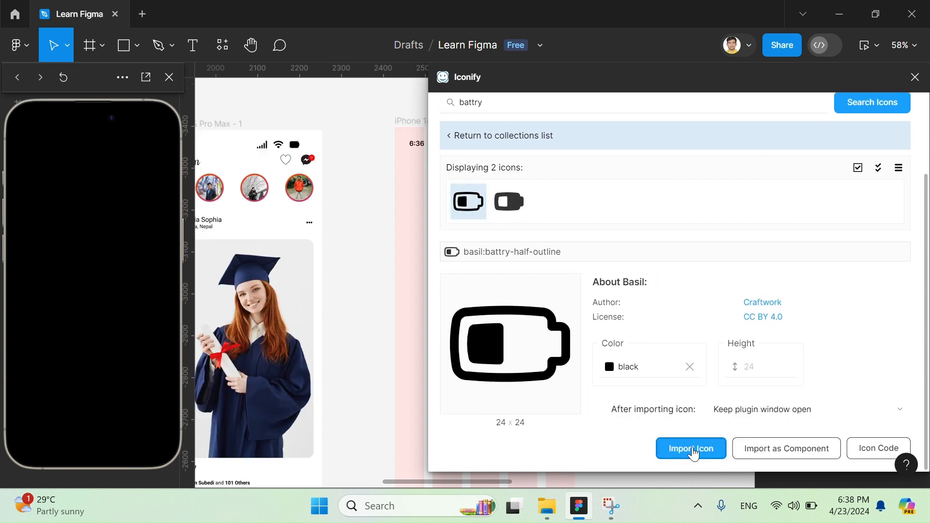
pyautogui.click(688, 448)
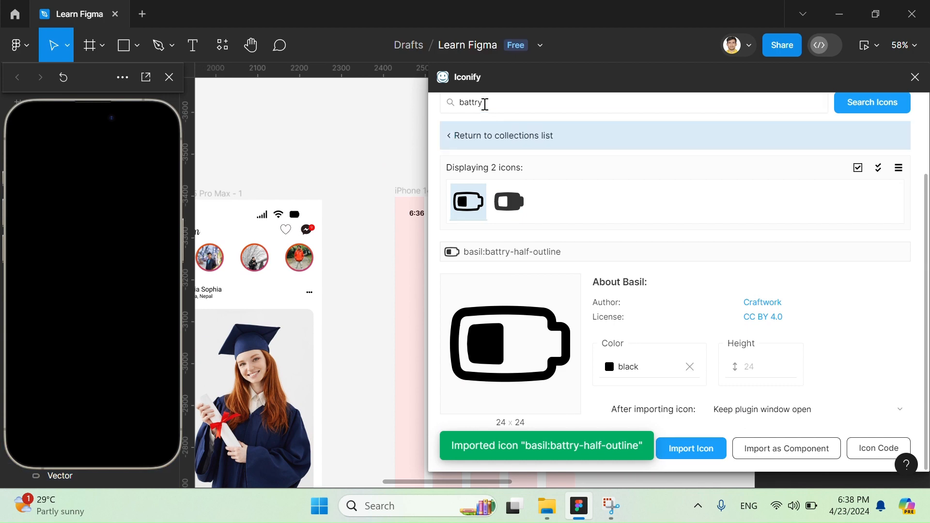
# - Search Iconify for "network", import the game-icons:network-bars icon from the second results page, and close the plugin
pyautogui.doubleClick(484, 104)
pyautogui.write('network')
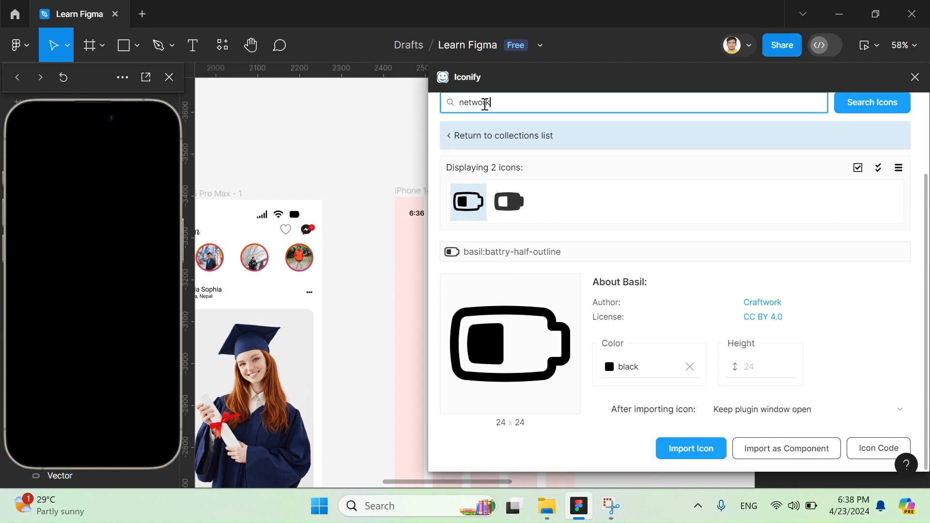
pyautogui.press('Return')
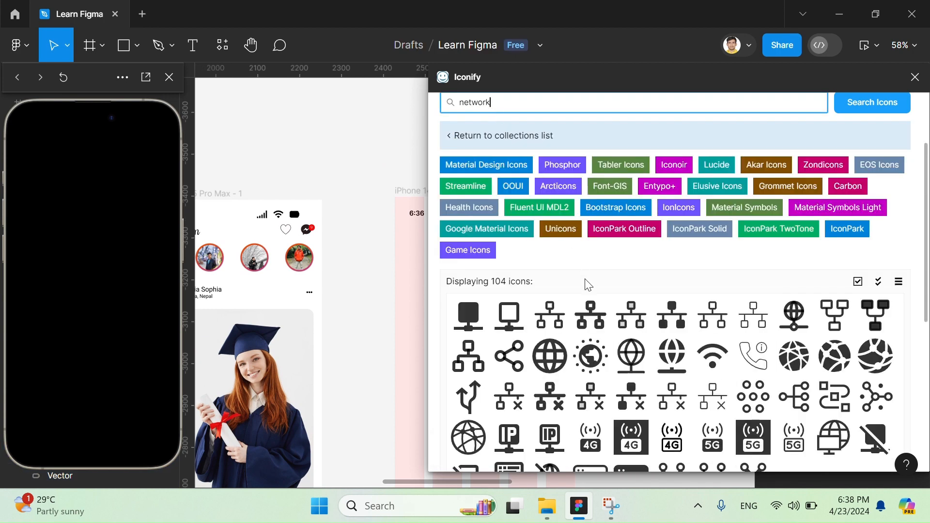
pyautogui.scroll(-4, 596, 339)
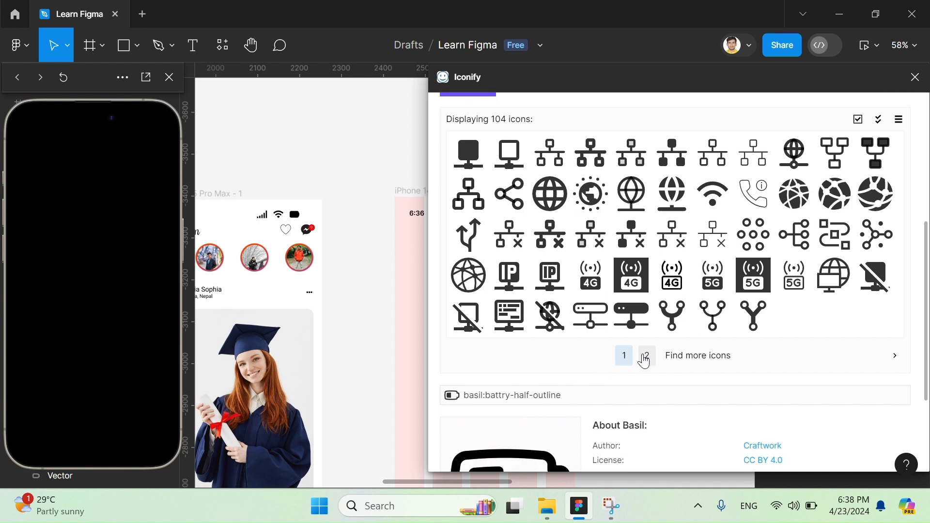
pyautogui.click(646, 357)
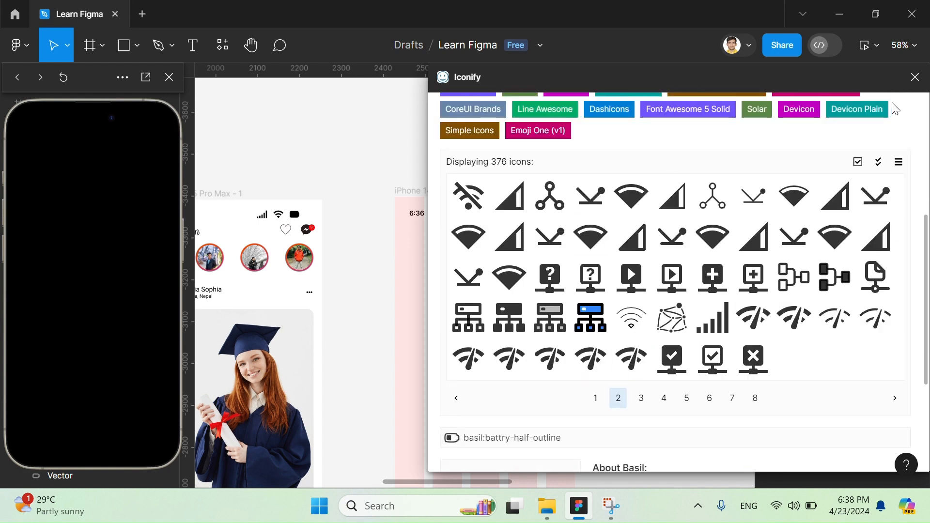
pyautogui.click(712, 317)
pyautogui.scroll(-4, 712, 340)
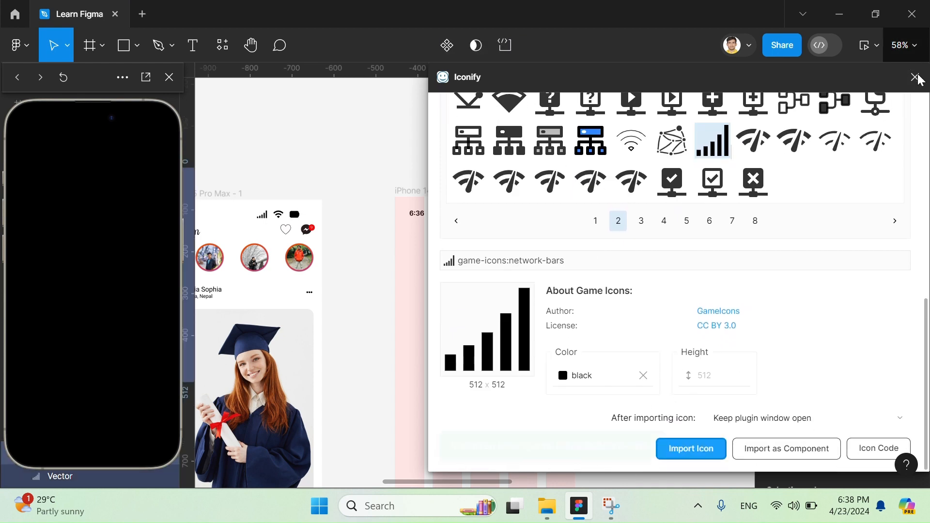
pyautogui.click(691, 449)
# - Shrink the imported network-bars icon frame to about 136 × 110
pyautogui.scroll(-5, 586, 219)
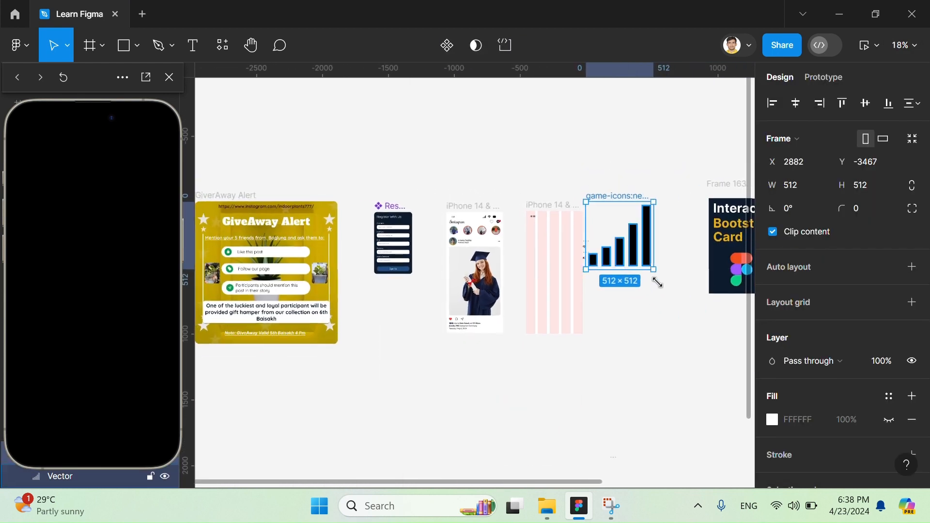
pyautogui.moveTo(653, 272); pyautogui.dragTo(627, 242)
pyautogui.scroll(3, 627, 242)
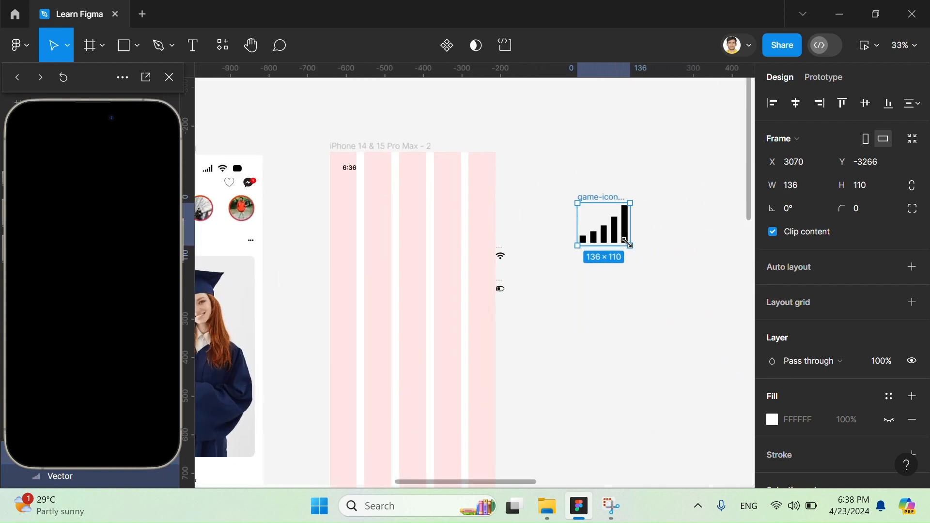
# - Move the wifi vector to about X 2894, Y -3266 and the battery icon to about X 2935, Y -3266, beside the phone frame
pyautogui.moveTo(501, 256); pyautogui.dragTo(514, 206)
pyautogui.moveTo(507, 289); pyautogui.dragTo(534, 213)
pyautogui.hotkey('ctrl', 'z')
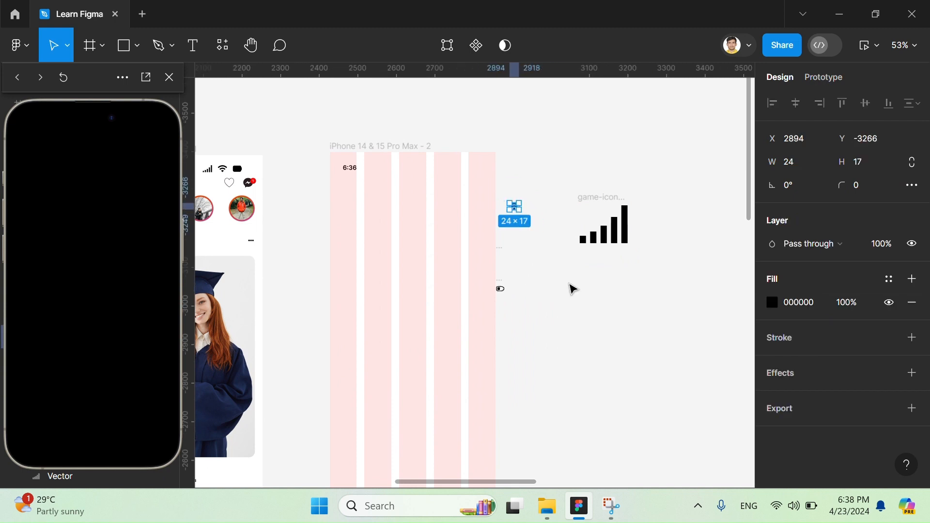
pyautogui.click(531, 294)
pyautogui.scroll(3, 511, 281)
pyautogui.moveTo(492, 296); pyautogui.dragTo(551, 137)
pyautogui.hscroll(3, 551, 137)
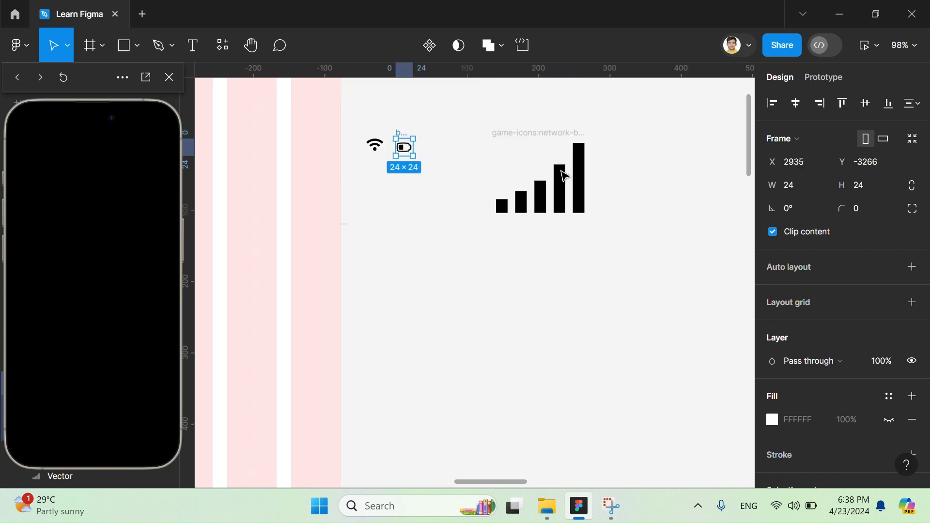
# - Shrink the network-bars icon frame to about 40 × 32 and place it just beside the battery icon
pyautogui.click(567, 146)
pyautogui.moveTo(591, 217); pyautogui.dragTo(427, 136)
pyautogui.scroll(5, 391, 142)
pyautogui.click(439, 141)
# - Resize the signal bars vector inside its frame to about 24 × 20 to suit the wifi and battery icons
pyautogui.click(586, 178)
pyautogui.click(440, 173)
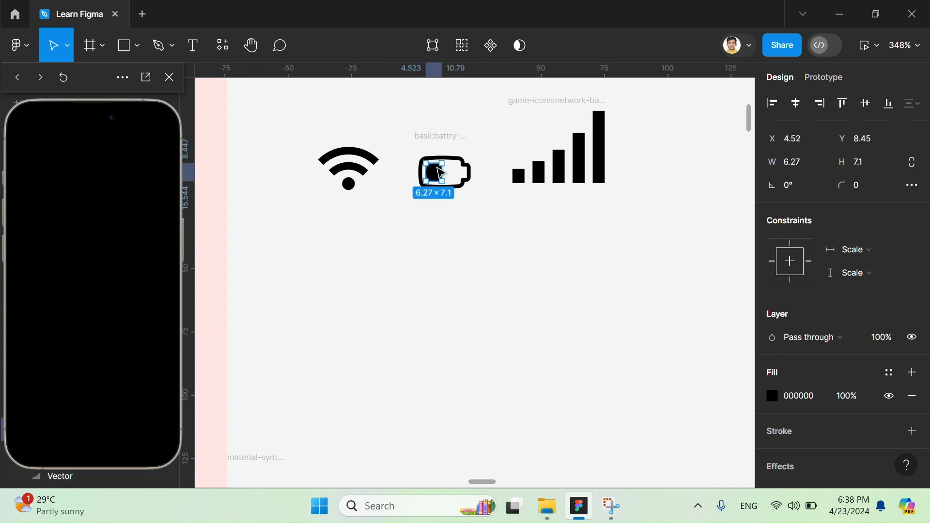
pyautogui.press('Escape')
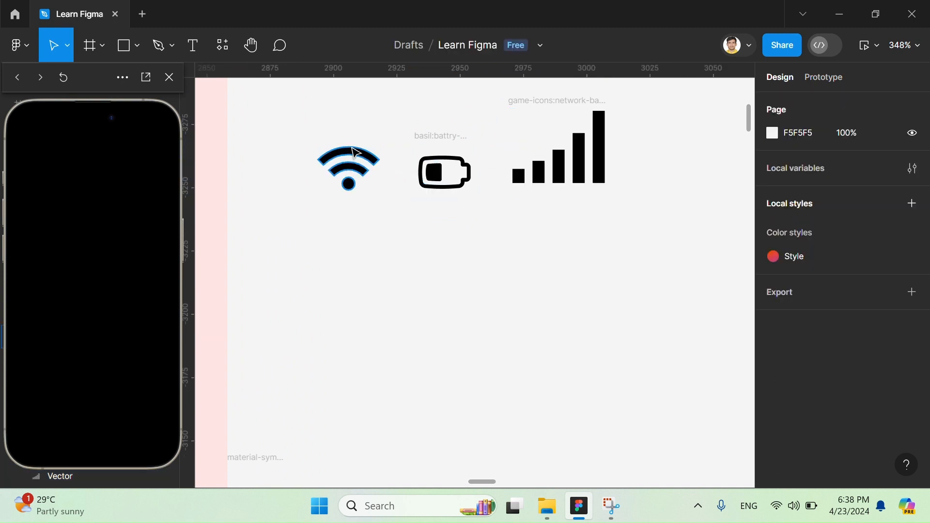
pyautogui.click(593, 158)
pyautogui.moveTo(602, 185); pyautogui.dragTo(572, 179)
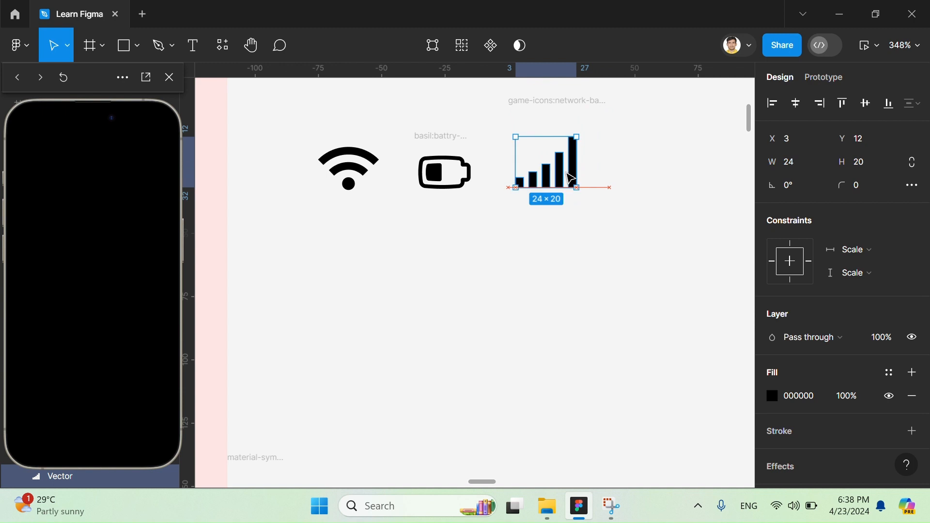
# - Try to add auto layout to the wifi, battery and signal bars vectors selected together
pyautogui.click(457, 165)
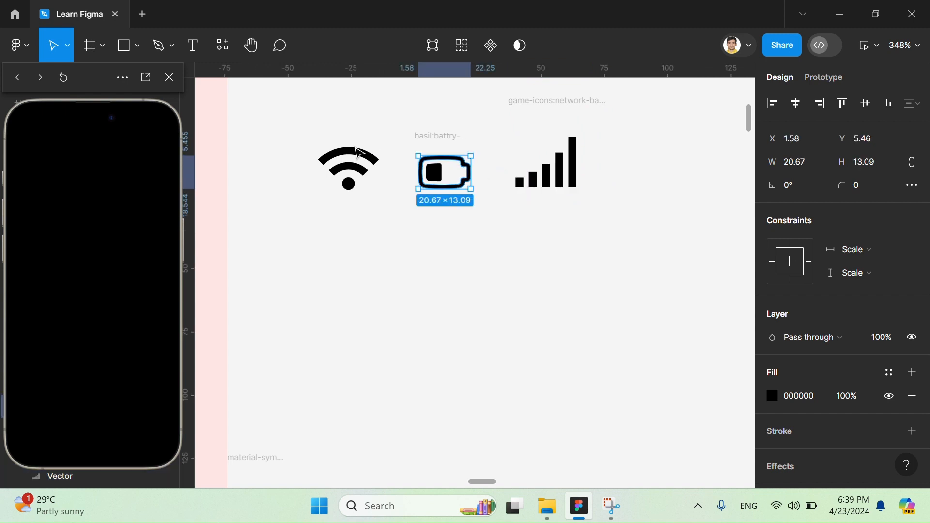
pyautogui.keyDown('shift'); pyautogui.click(349, 167); pyautogui.keyUp('shift')
pyautogui.keyDown('shift'); pyautogui.click(552, 180); pyautogui.keyUp('shift')
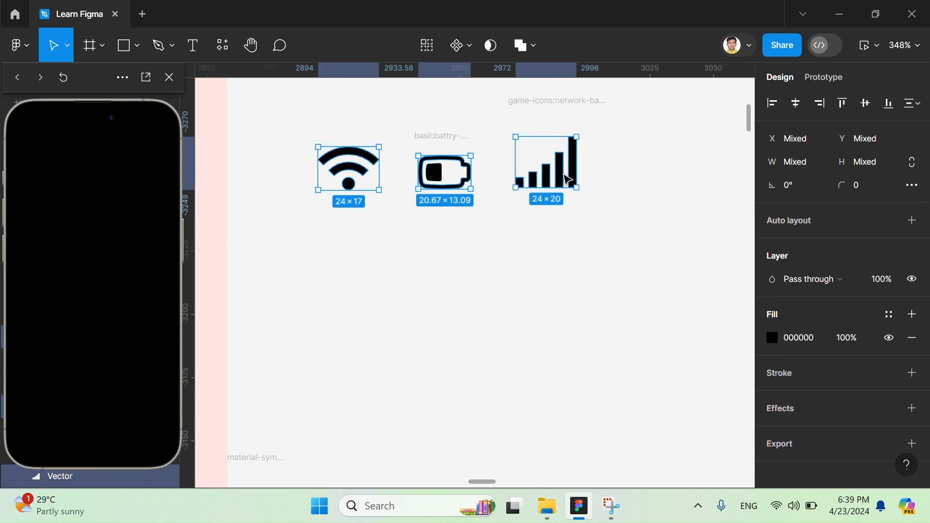
pyautogui.rightClick(569, 170)
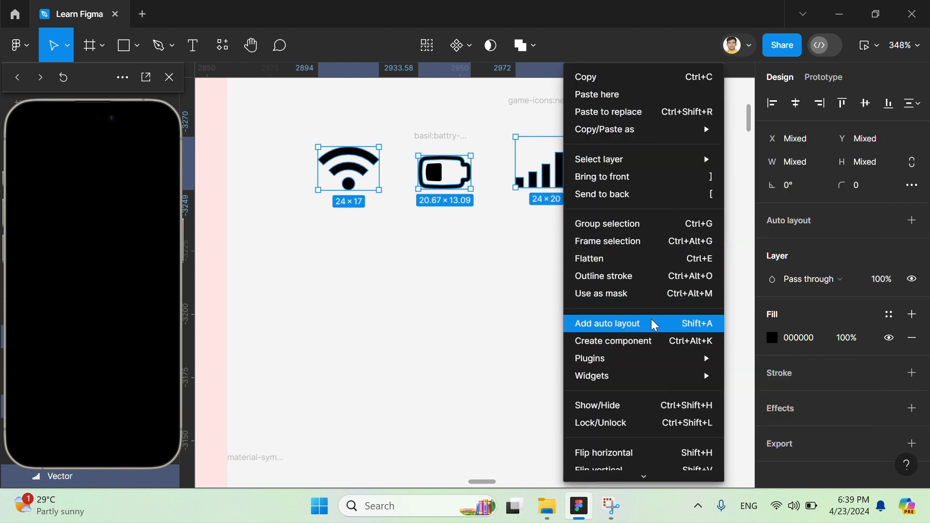
pyautogui.click(466, 301)
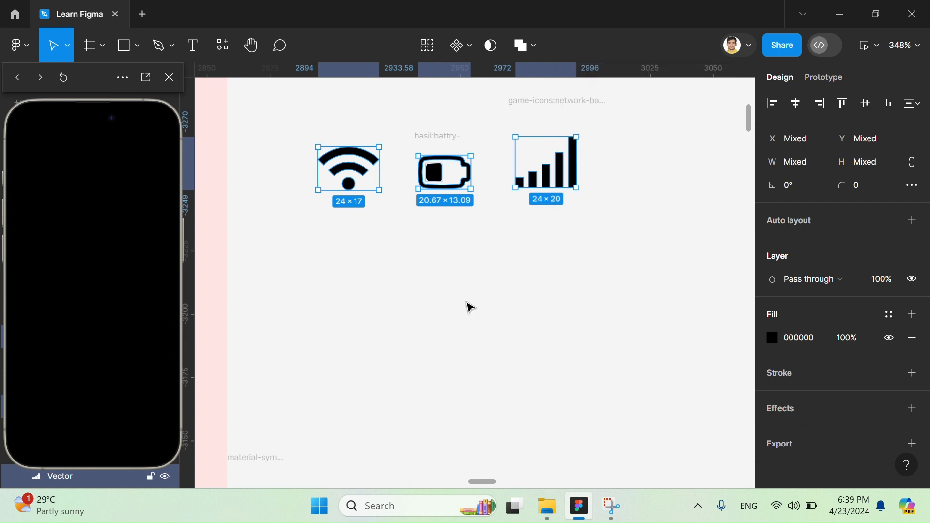
pyautogui.hotkey('shift', 'a')
pyautogui.scroll(-4, 509, 238)
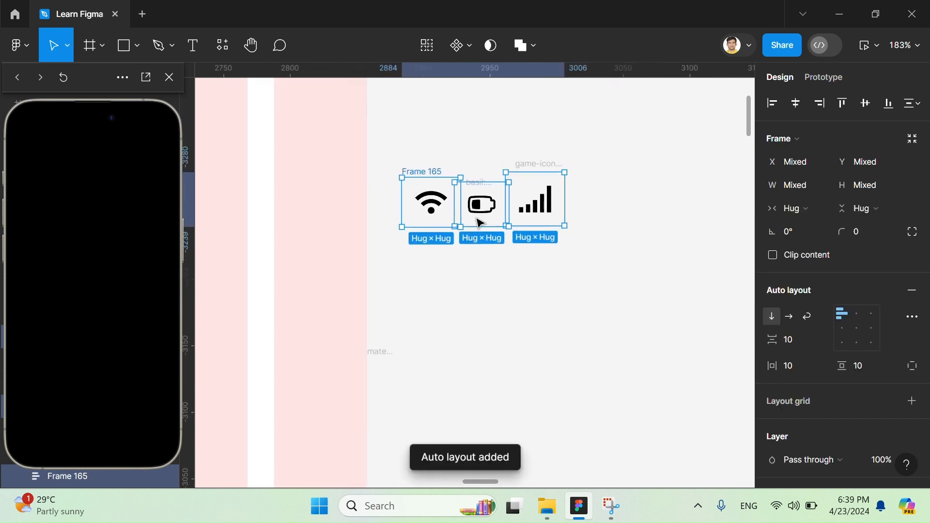
# - Test how the three icons are grouped by moving the wifi icon's auto layout frame on its own
pyautogui.moveTo(476, 216); pyautogui.dragTo(656, 243)
pyautogui.click(636, 290)
pyautogui.click(620, 221)
pyautogui.hscroll(2, 602, 203)
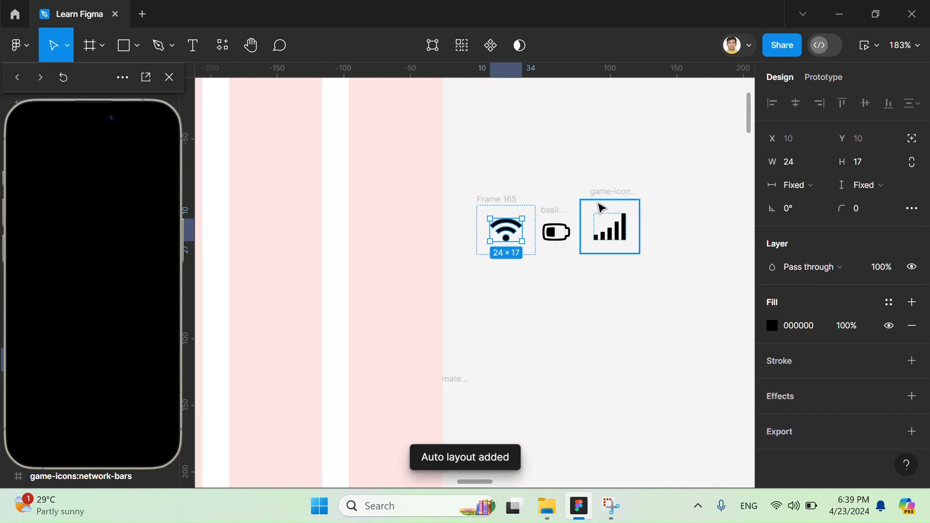
pyautogui.click(483, 174)
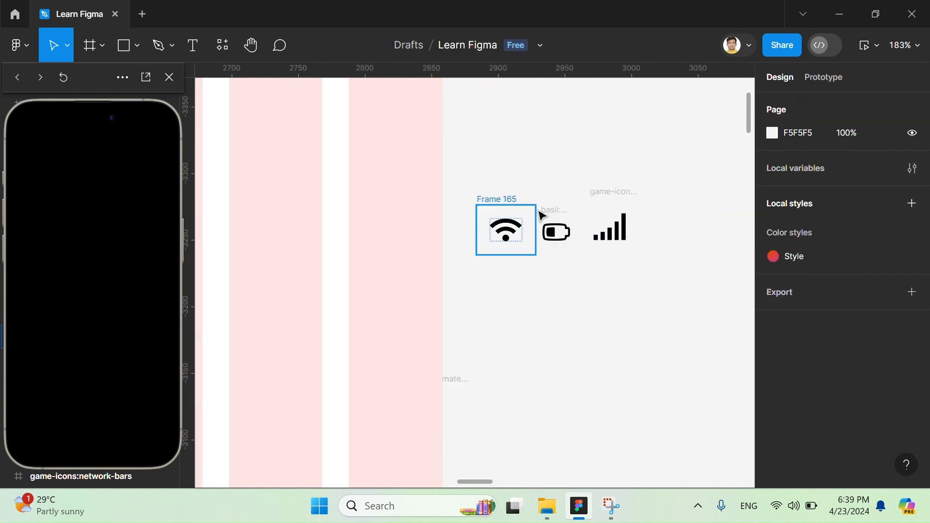
pyautogui.moveTo(502, 199); pyautogui.dragTo(567, 251)
pyautogui.hotkey('ctrl', 'z')
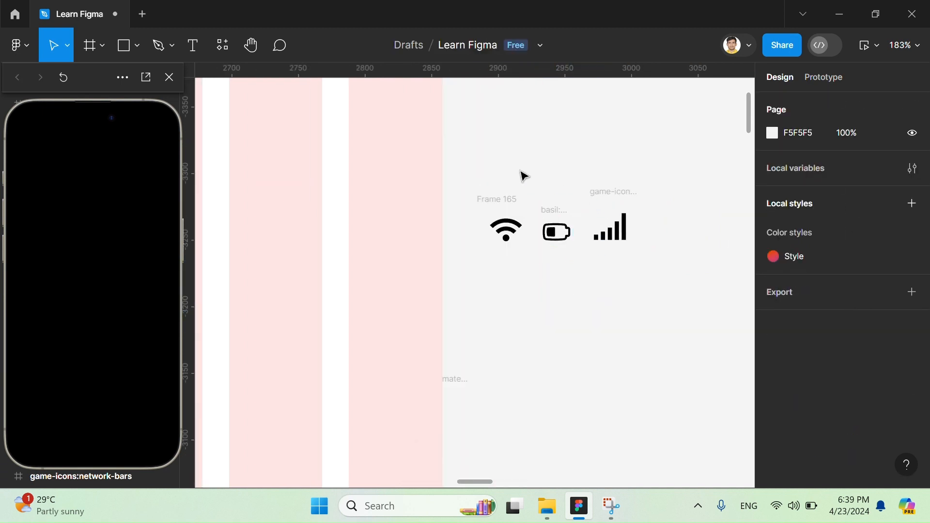
pyautogui.moveTo(517, 203); pyautogui.dragTo(515, 160)
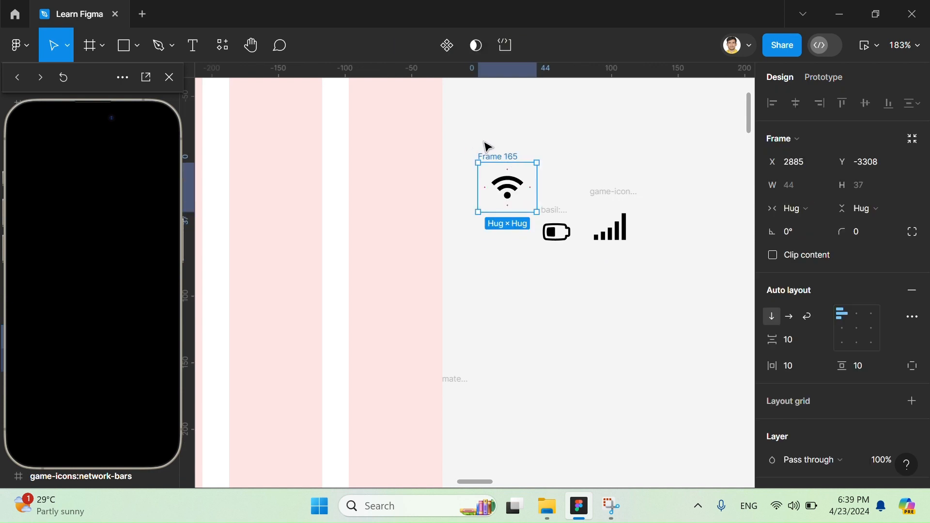
# - Undo the wifi frame move and the separate auto layouts on the three icons
pyautogui.hotkey('ctrl', 'z')
pyautogui.hotkey('ctrl', 'z')
pyautogui.hotkey('ctrl', 'z')
pyautogui.hotkey('ctrl', 'z')
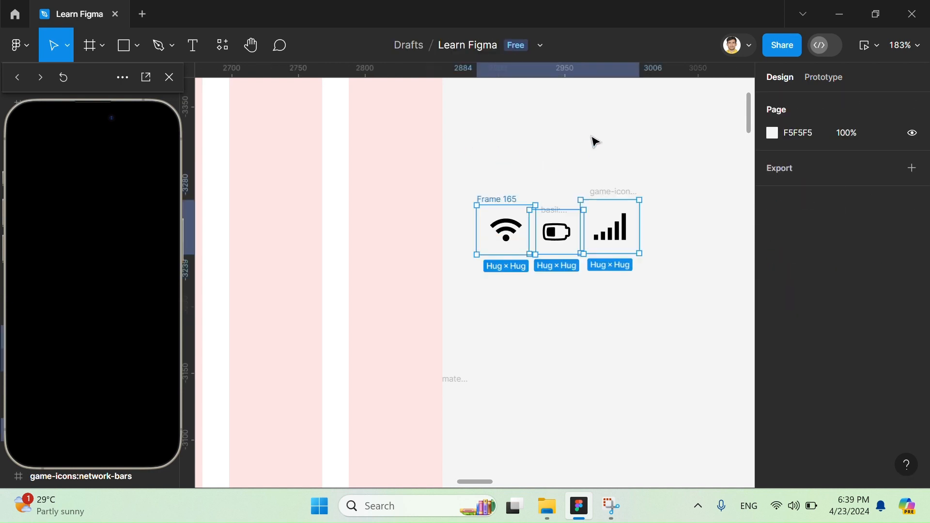
# - Combine the wifi, battery and signal icons in one horizontal auto layout with a spacing of 14, and centre-align its contents
pyautogui.moveTo(461, 157); pyautogui.dragTo(664, 297)
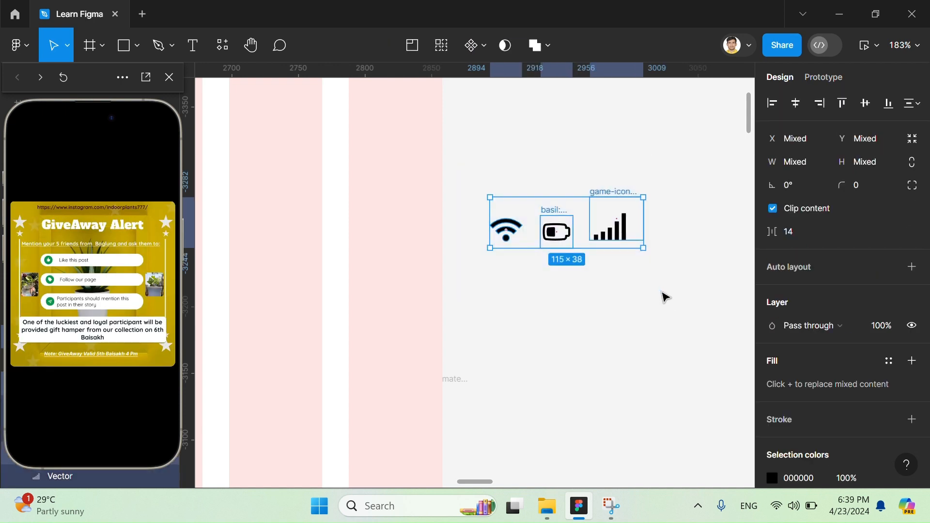
pyautogui.hotkey('shift', 'a')
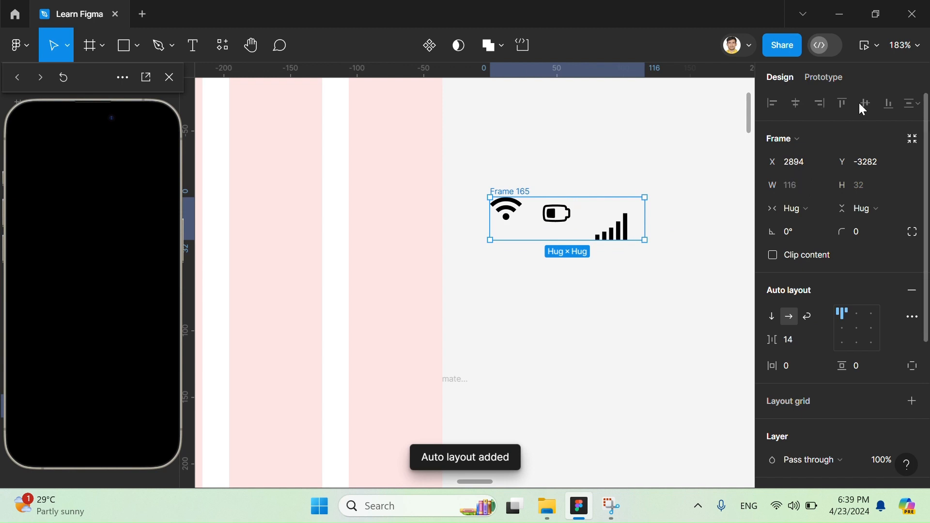
pyautogui.click(613, 230)
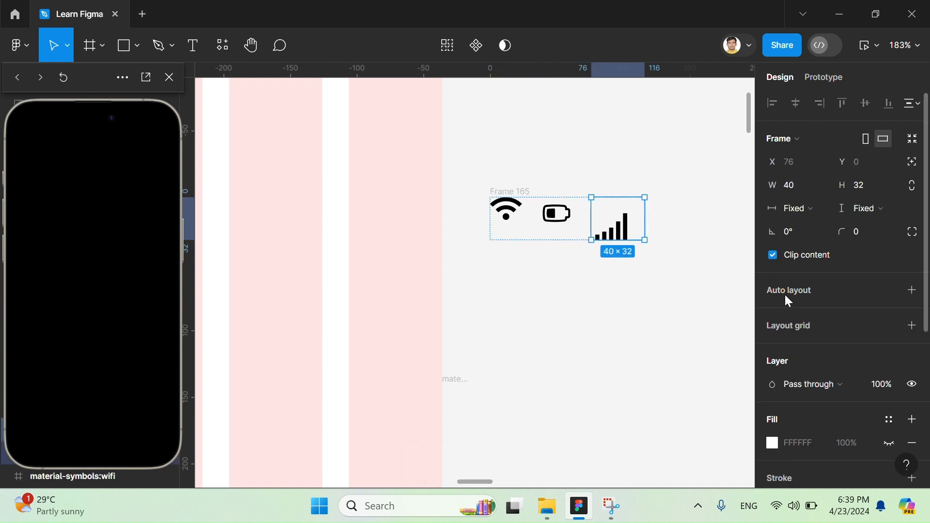
pyautogui.click(536, 195)
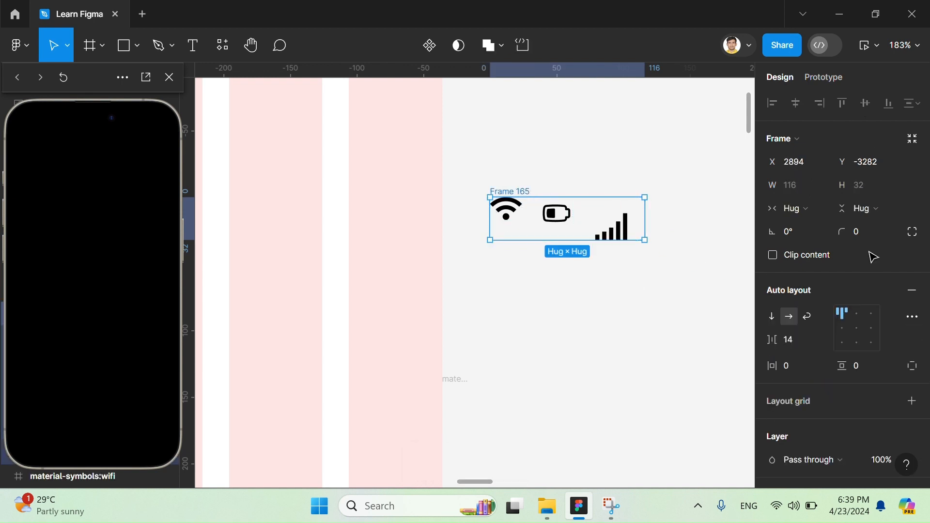
pyautogui.click(848, 335)
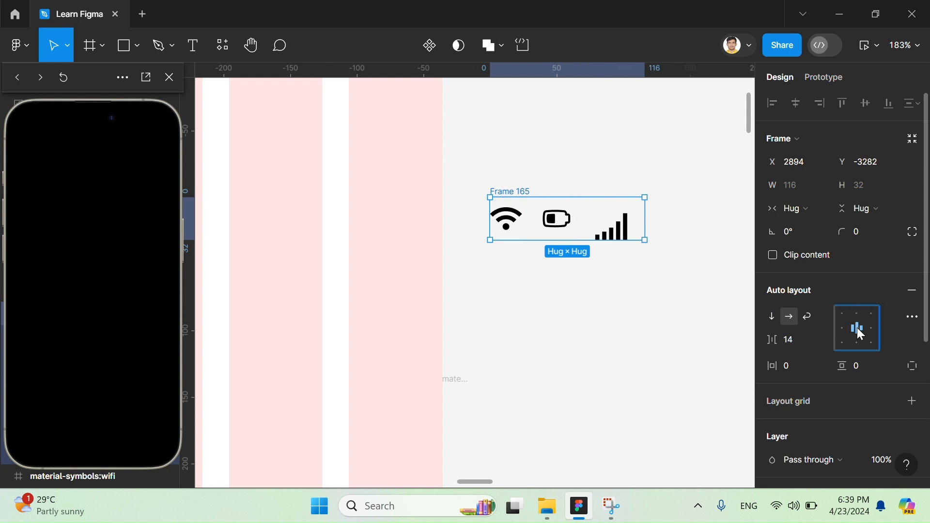
# - Resize the signal bars icon's frame to 30 × 23 within the icon row
pyautogui.click(629, 236)
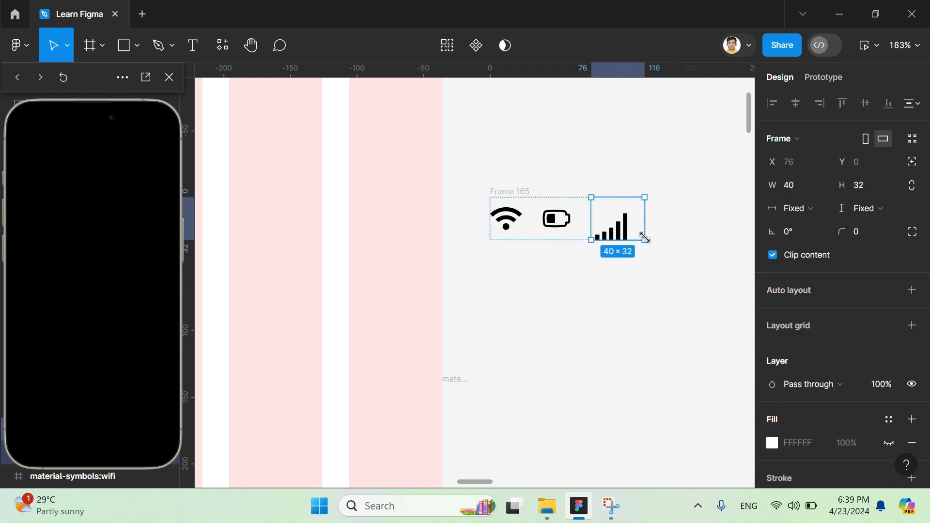
pyautogui.moveTo(645, 238); pyautogui.dragTo(621, 222)
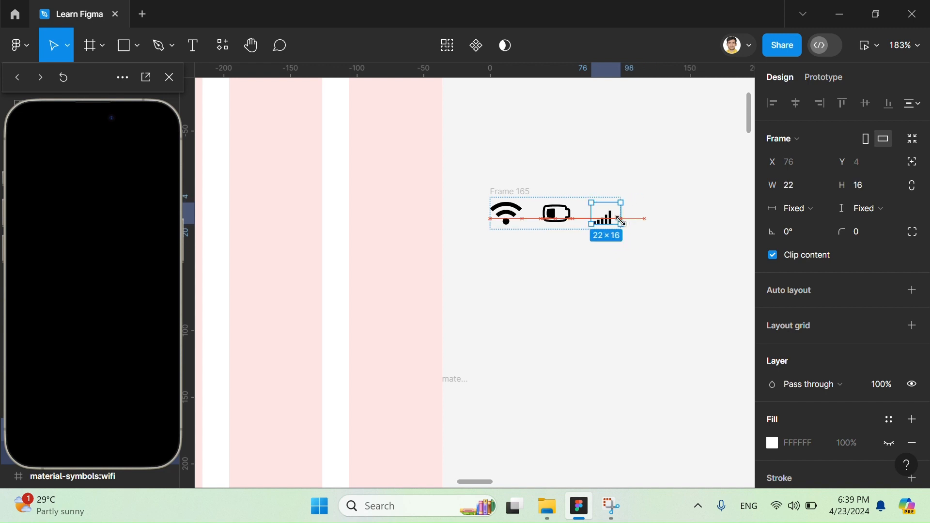
pyautogui.click(638, 190)
pyautogui.click(563, 208)
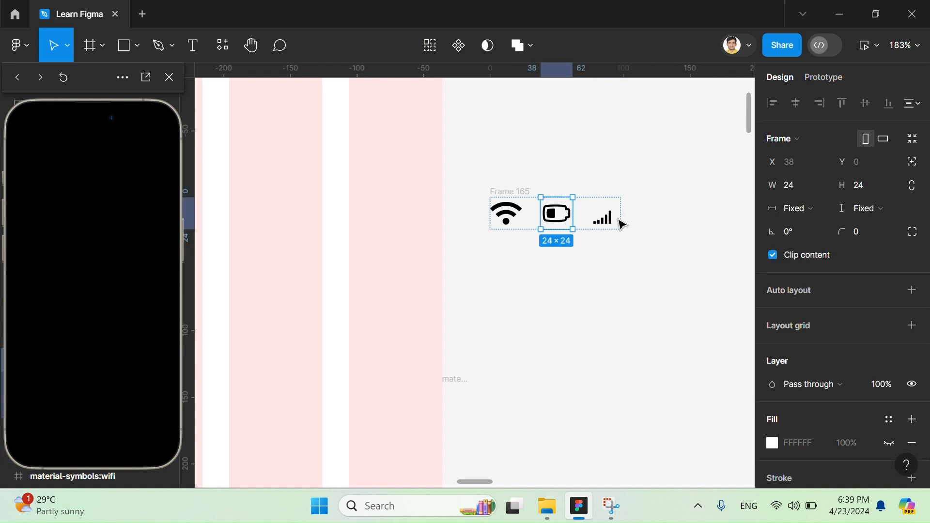
pyautogui.click(614, 219)
pyautogui.moveTo(620, 224); pyautogui.dragTo(631, 234)
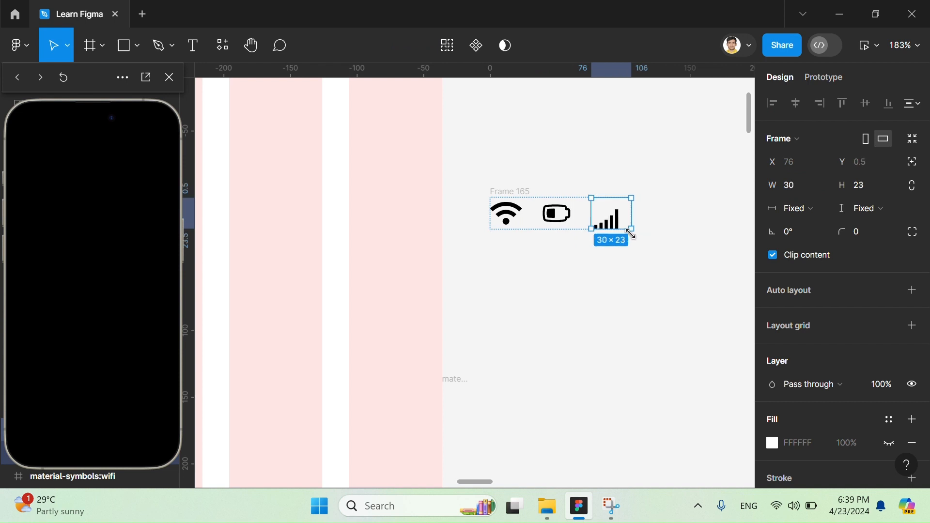
pyautogui.click(661, 194)
# - Ungroup Frame 165 so the wifi, battery and signal icons become separate objects
pyautogui.scroll(3, 662, 194)
pyautogui.scroll(-5, 661, 194)
pyautogui.click(629, 261)
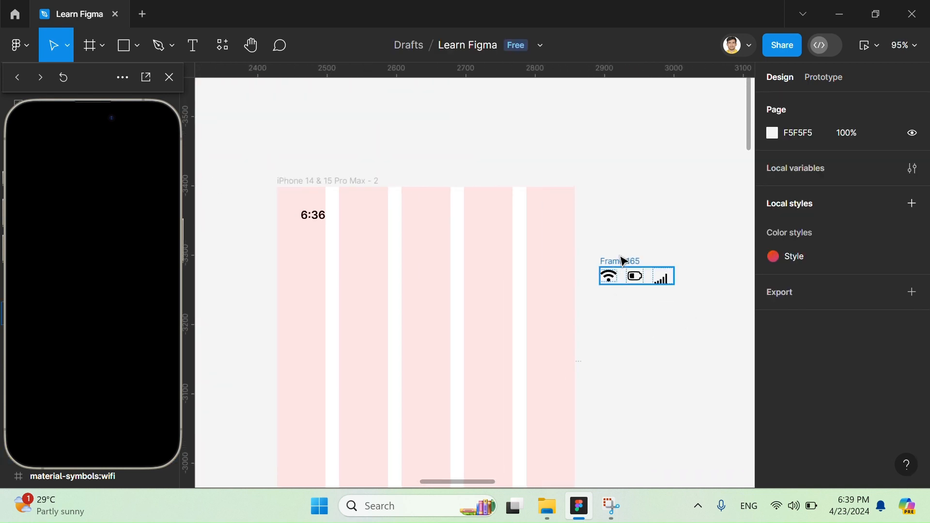
pyautogui.rightClick(629, 261)
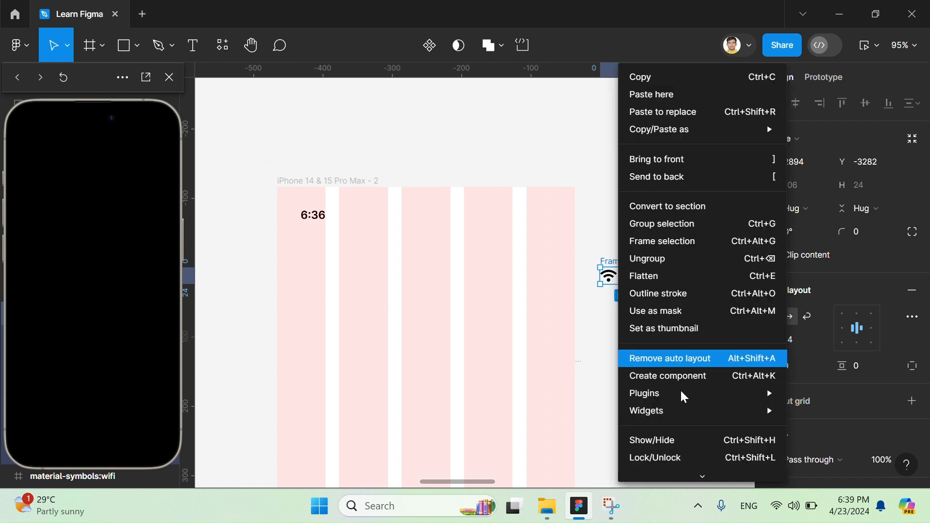
pyautogui.click(676, 258)
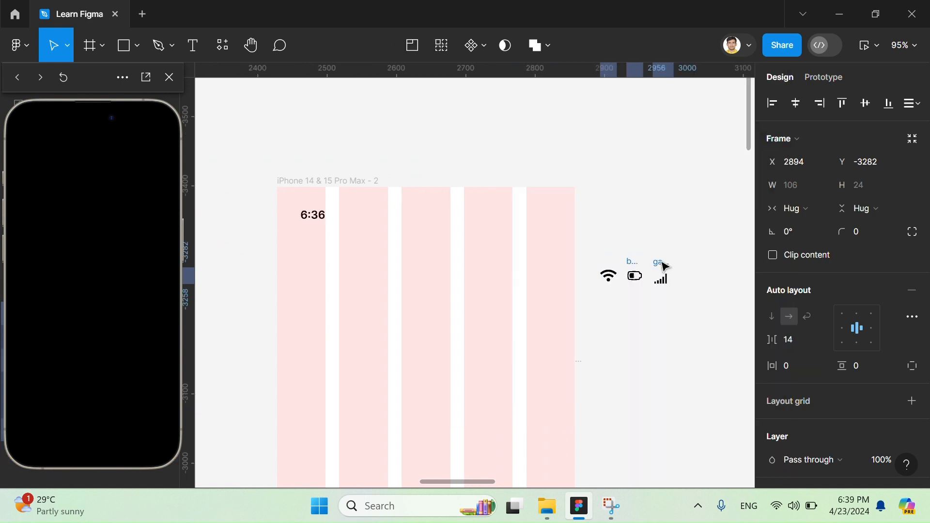
pyautogui.click(609, 277)
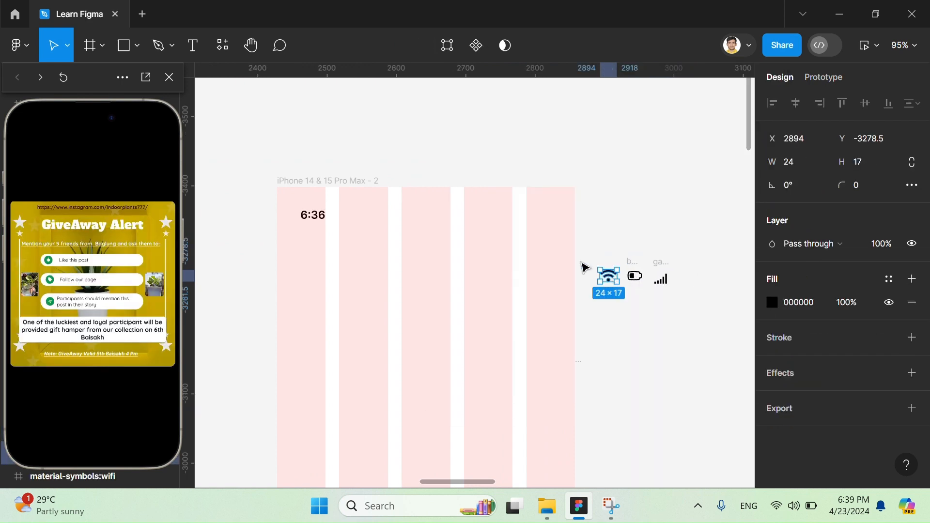
pyautogui.press('Return')
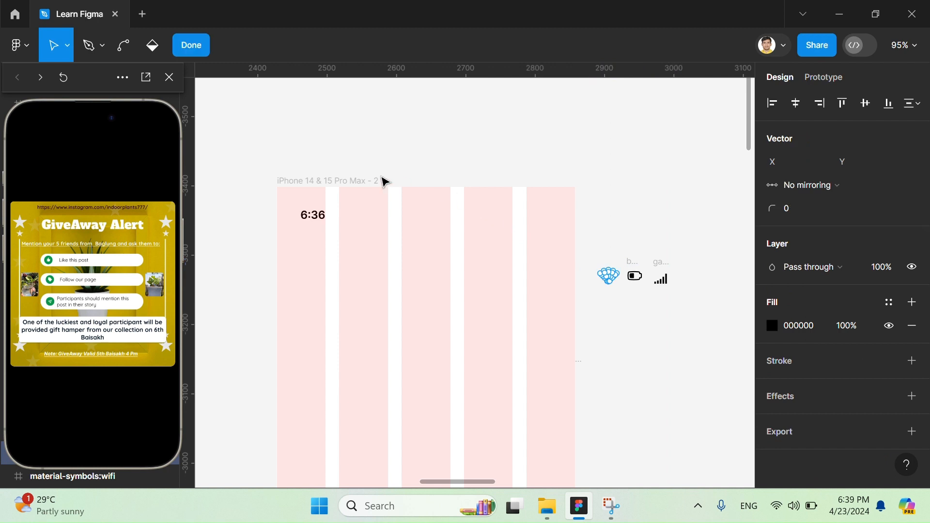
pyautogui.press('Escape')
pyautogui.press('Escape')
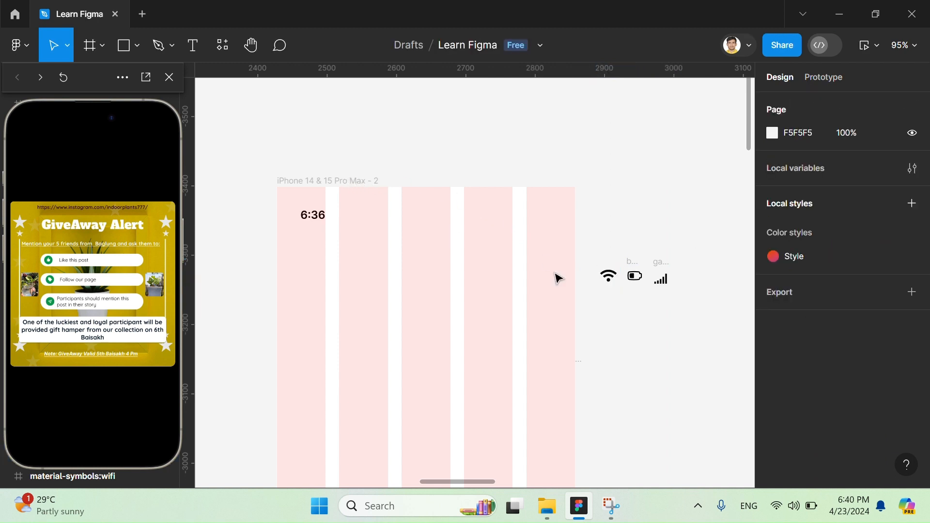
# - Move the wifi icon into the iPhone 14 & 15 Pro Max - 2 frame, level with the 6:36 time
pyautogui.click(609, 276)
pyautogui.moveTo(609, 277); pyautogui.dragTo(507, 217)
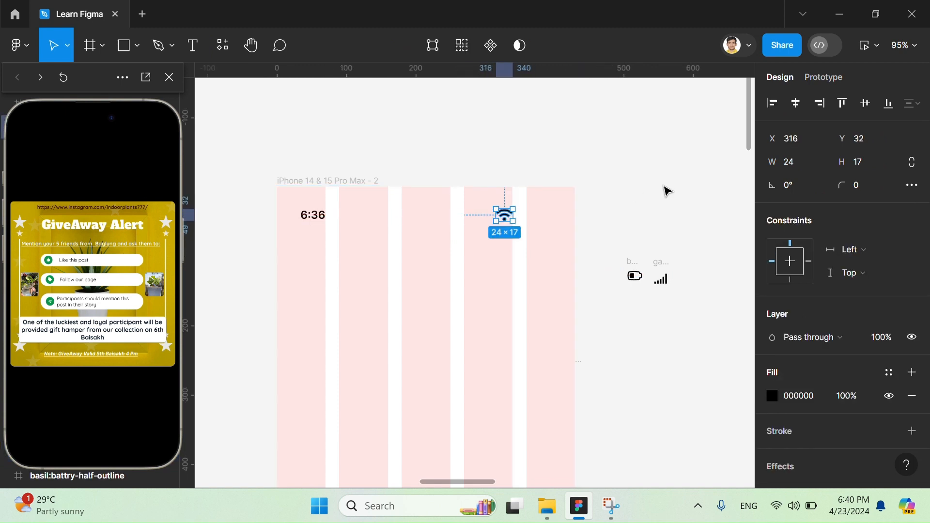
pyautogui.click(667, 189)
pyautogui.click(314, 182)
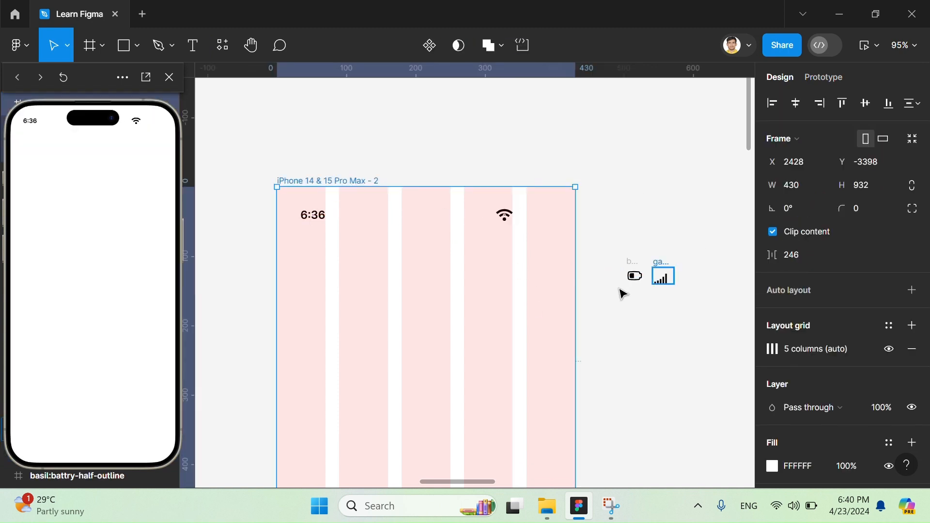
# - Place the battery and signal bars in the phone frame's status bar, with the signal bars between the wifi and battery icons
pyautogui.moveTo(633, 275); pyautogui.dragTo(563, 210)
pyautogui.hotkey('ctrl', 'z')
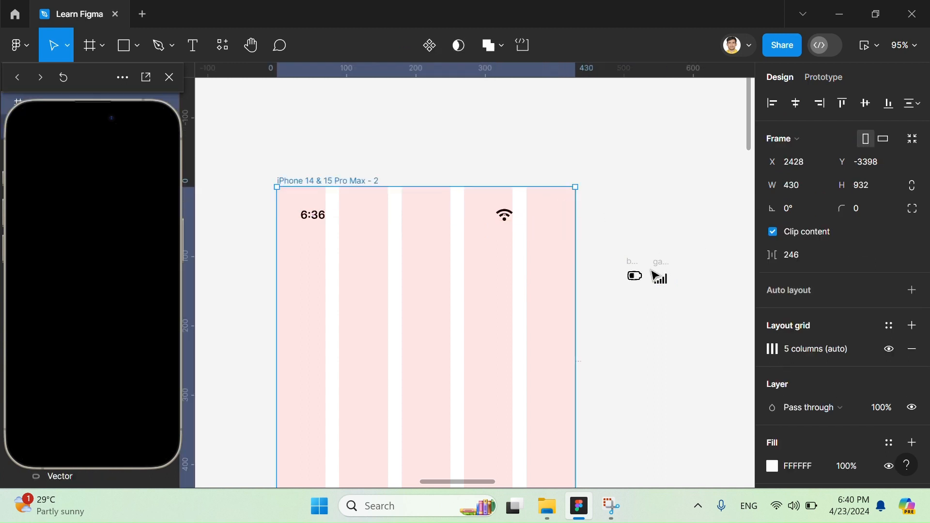
pyautogui.click(633, 263)
pyautogui.moveTo(636, 267); pyautogui.dragTo(563, 205)
pyautogui.moveTo(667, 283); pyautogui.dragTo(537, 217)
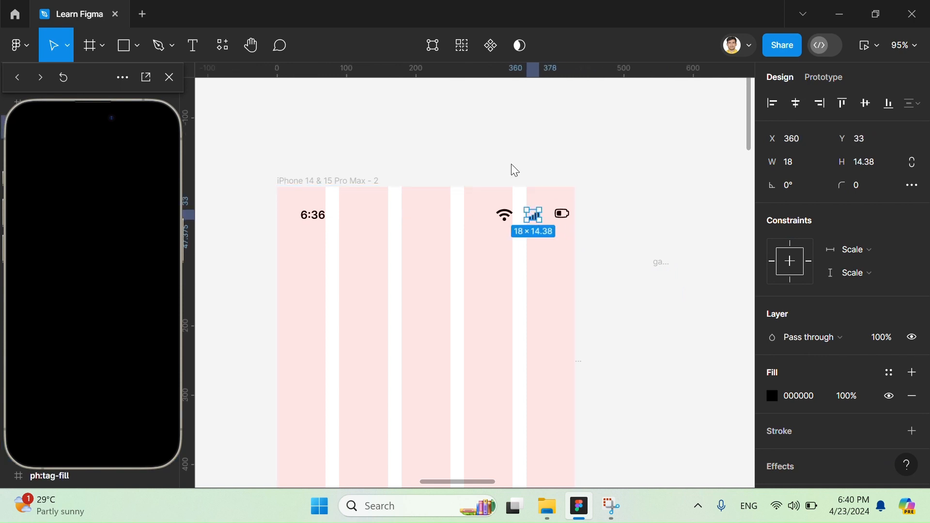
pyautogui.click(342, 171)
pyautogui.click(341, 180)
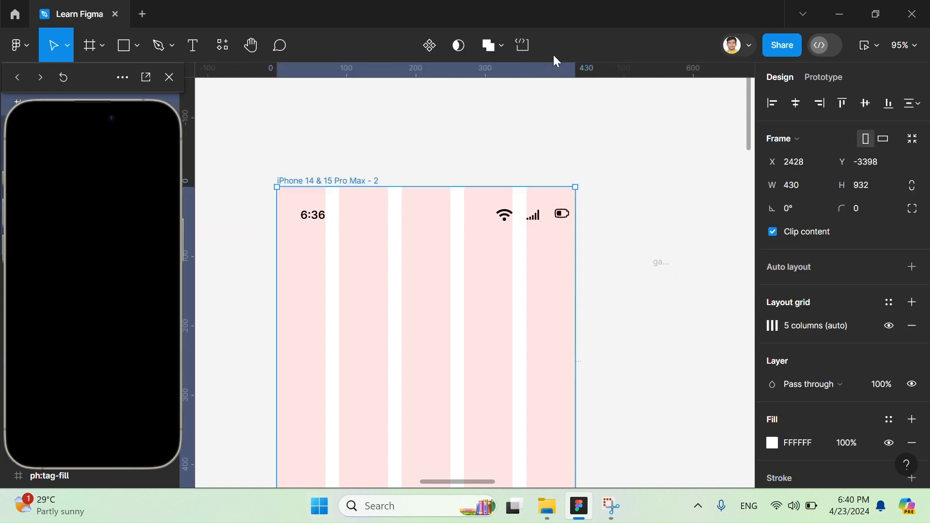
# - Shift the wifi, signal and battery icons away from the phone frame's right edge, evenly spaced in one row
pyautogui.scroll(5, 481, 226)
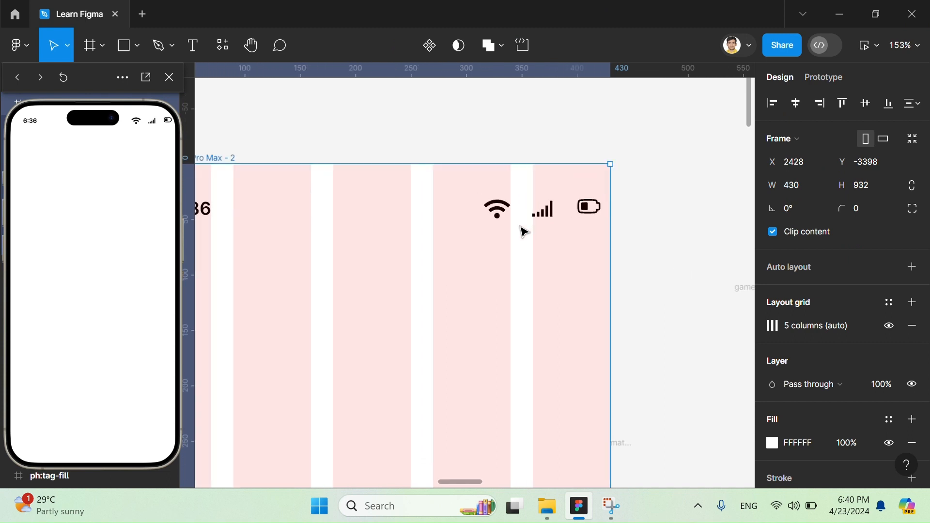
pyautogui.click(542, 211)
pyautogui.moveTo(498, 218); pyautogui.dragTo(445, 216)
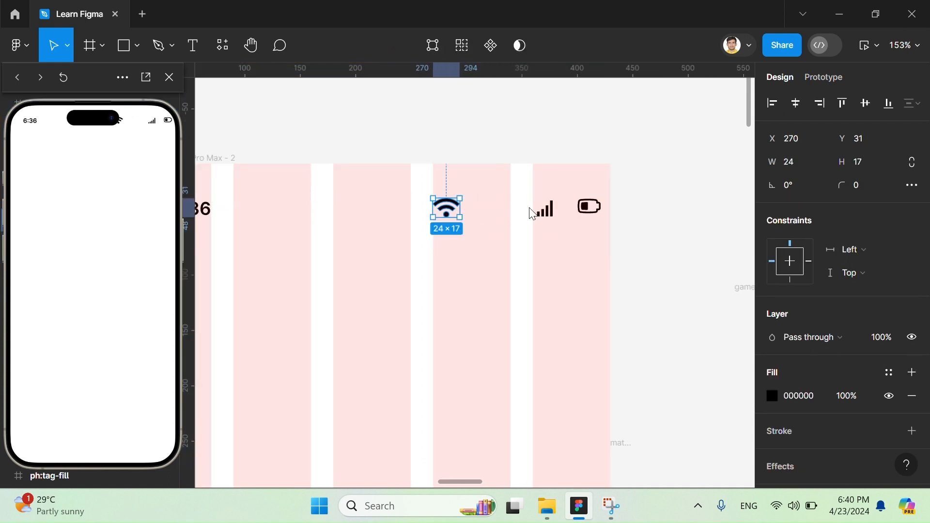
pyautogui.click(552, 216)
pyautogui.moveTo(553, 216); pyautogui.dragTo(510, 214)
pyautogui.moveTo(590, 213); pyautogui.dragTo(563, 213)
pyautogui.click(451, 216)
pyautogui.moveTo(450, 217); pyautogui.dragTo(526, 216)
# - Combine the status bar's battery, signal and wifi icons in one auto layout
pyautogui.click(561, 207)
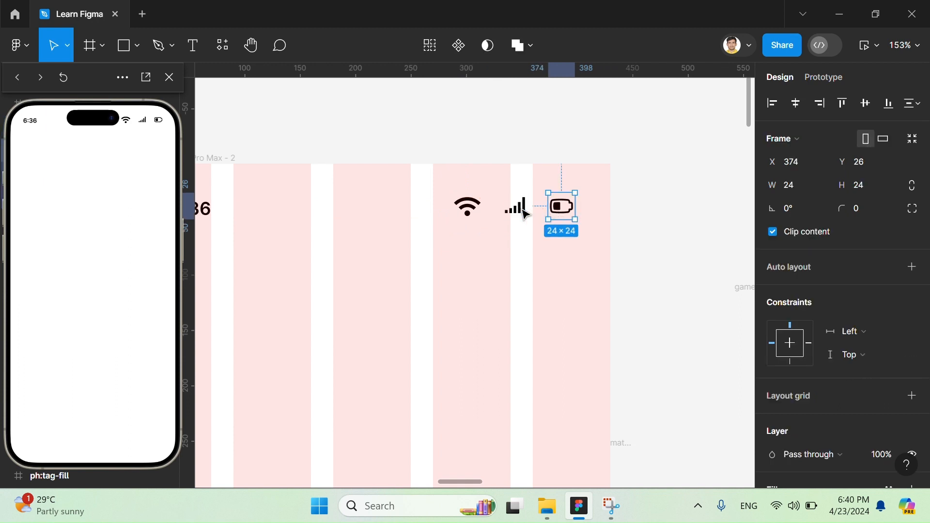
pyautogui.keyDown('shift'); pyautogui.click(515, 207); pyautogui.keyUp('shift')
pyautogui.keyDown('shift'); pyautogui.click(483, 212); pyautogui.keyUp('shift')
pyautogui.hotkey('shift', 'a')
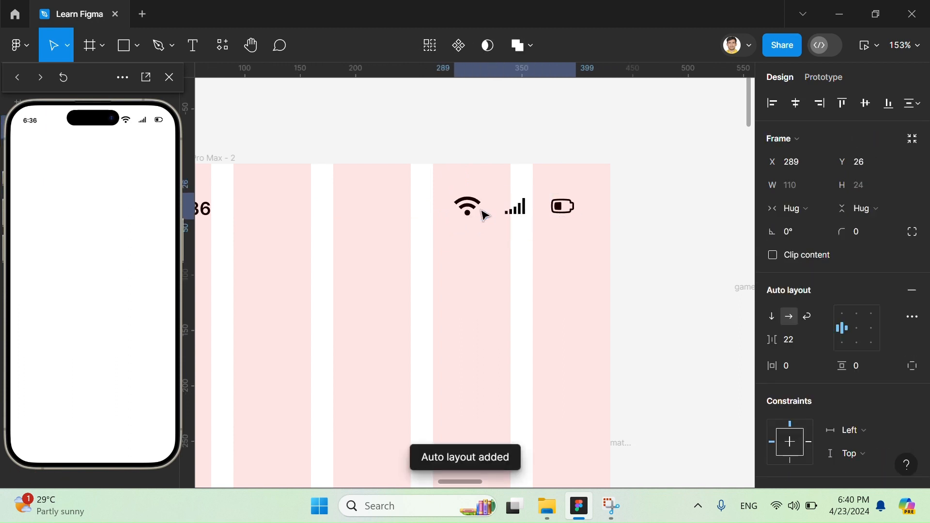
# - Try centring the icon row horizontally and vertically in the phone frame, and undo both alignments
pyautogui.click(796, 102)
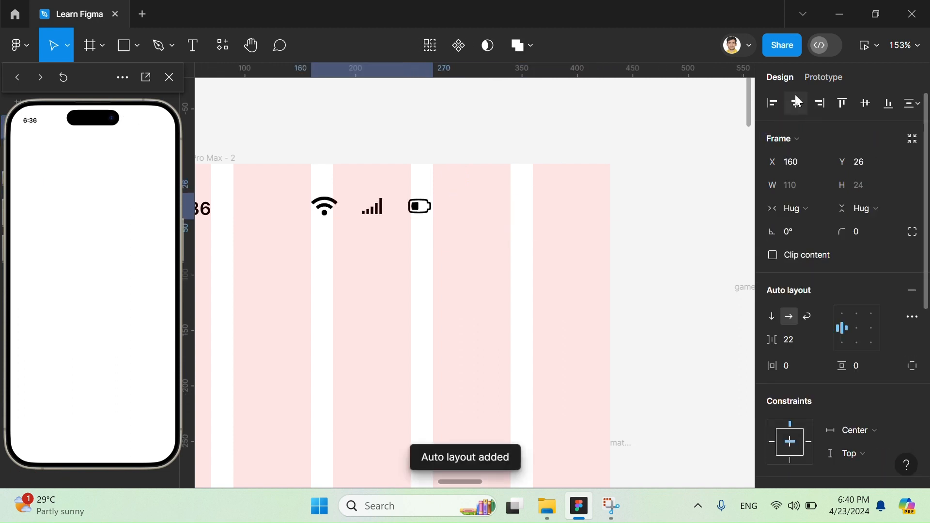
pyautogui.hotkey('ctrl', 'z')
pyautogui.click(866, 104)
pyautogui.hotkey('ctrl', 'z')
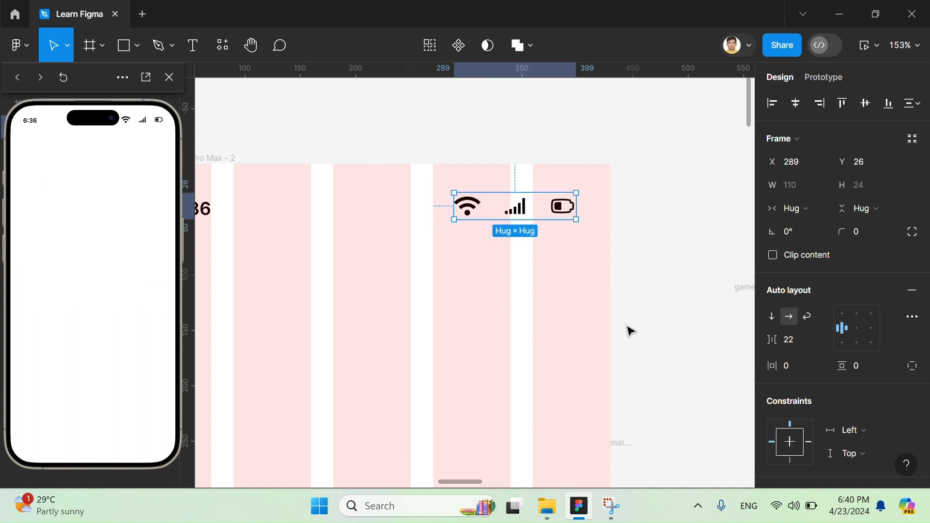
# - Set the icon row's auto layout to a horizontal padding of 5 and a spacing of 20
pyautogui.moveTo(774, 340); pyautogui.dragTo(785, 364)
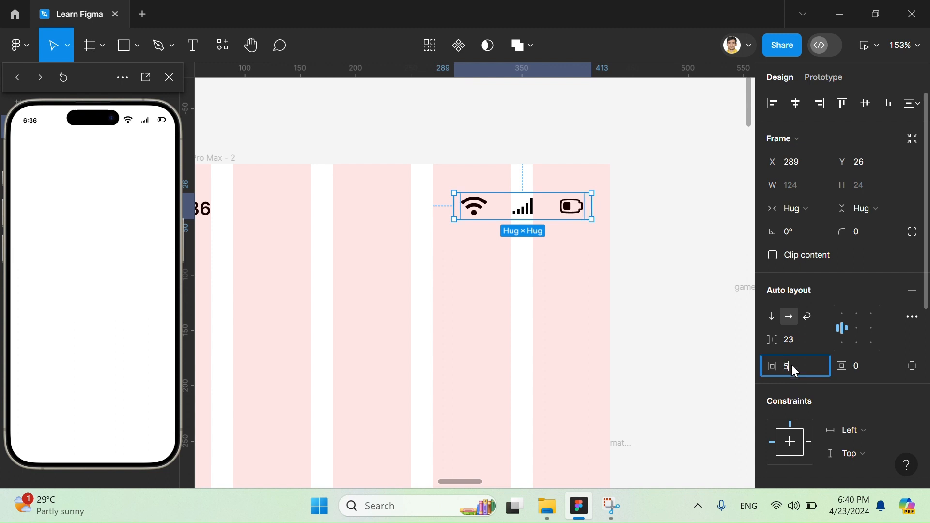
pyautogui.press('Down')
pyautogui.click(794, 339)
pyautogui.write('2')
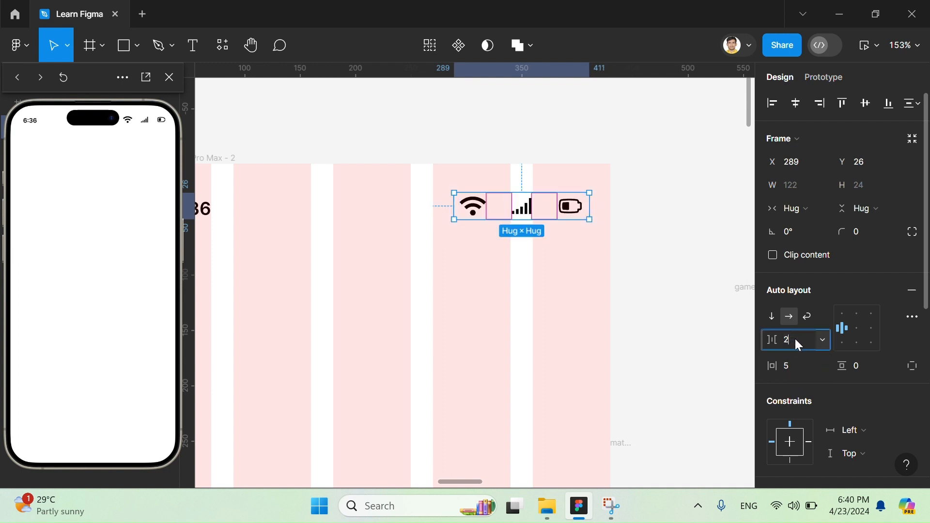
pyautogui.write('0')
pyautogui.press('Return')
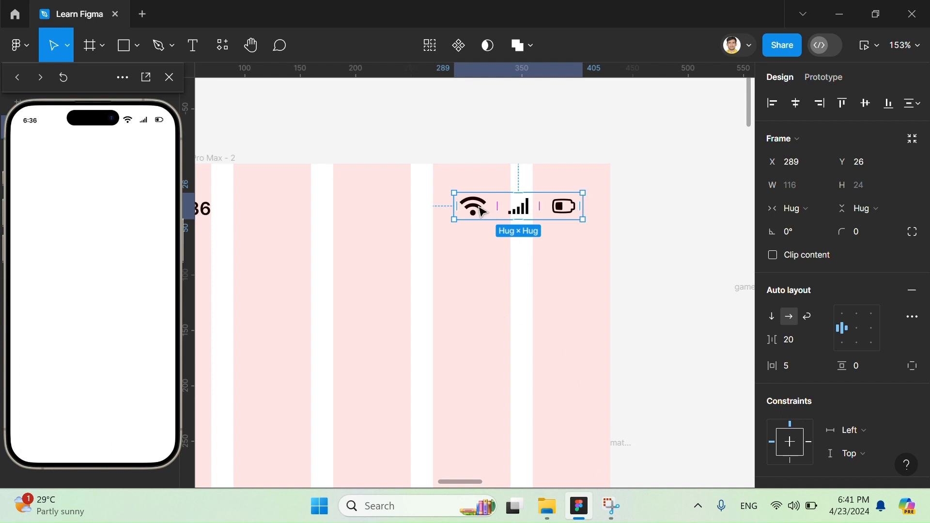
pyautogui.click(637, 209)
# - Move the preview clear of the canvas ruler and add vertical guides at 18 inside the phone frame and at 2827 beside the battery
pyautogui.scroll(-3, 638, 209)
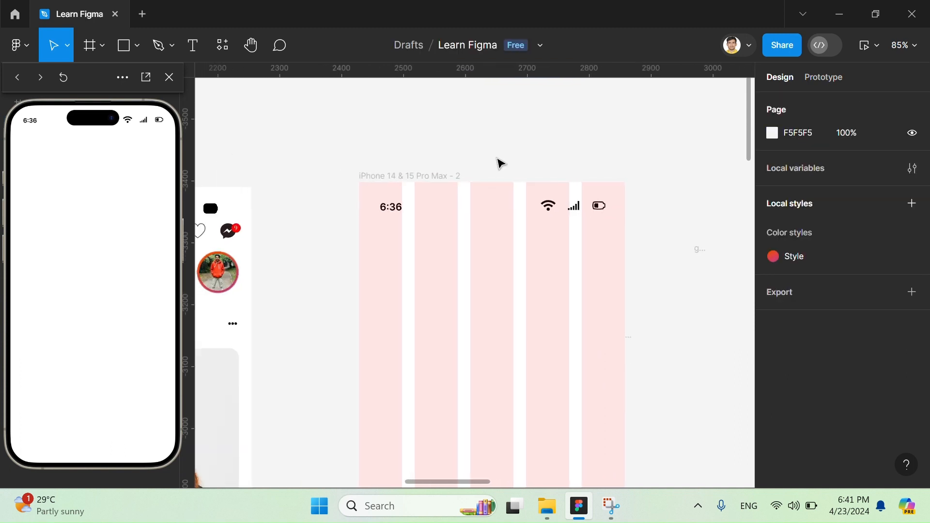
pyautogui.moveTo(95, 76); pyautogui.dragTo(849, 64)
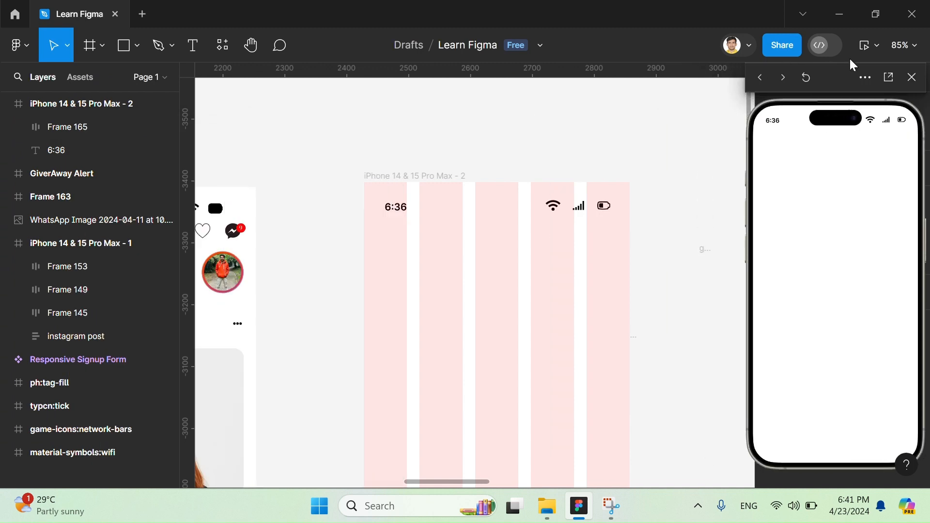
pyautogui.moveTo(193, 170); pyautogui.dragTo(375, 183)
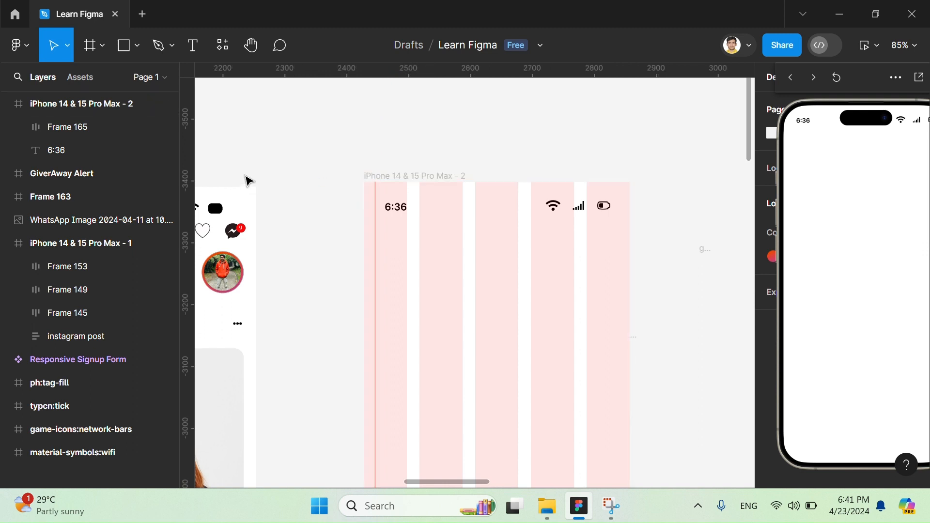
pyautogui.click(173, 150)
pyautogui.click(199, 161)
pyautogui.moveTo(184, 148); pyautogui.dragTo(611, 179)
pyautogui.scroll(5, 652, 191)
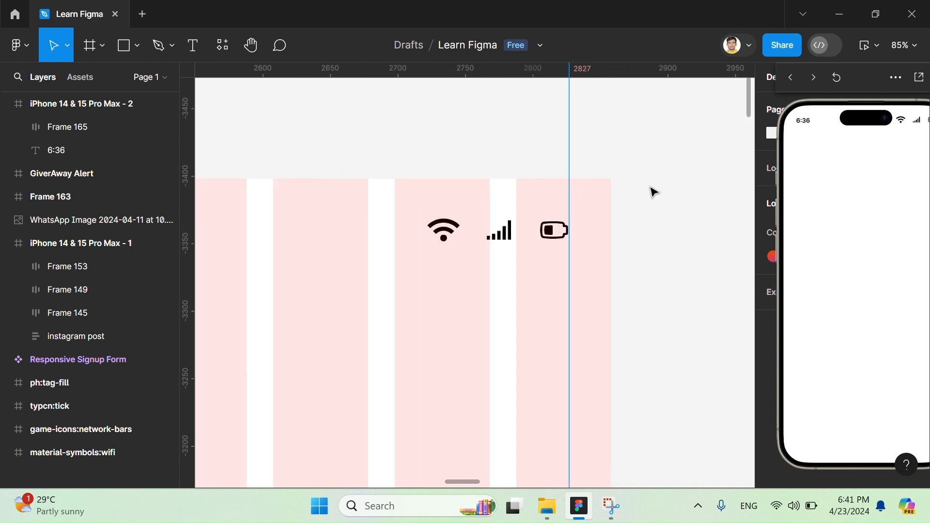
# - Draw a helper rectangle about 34 × 42 between the phone frame's left edge and the 6:36 time
pyautogui.click(103, 46)
pyautogui.click(137, 46)
pyautogui.click(119, 78)
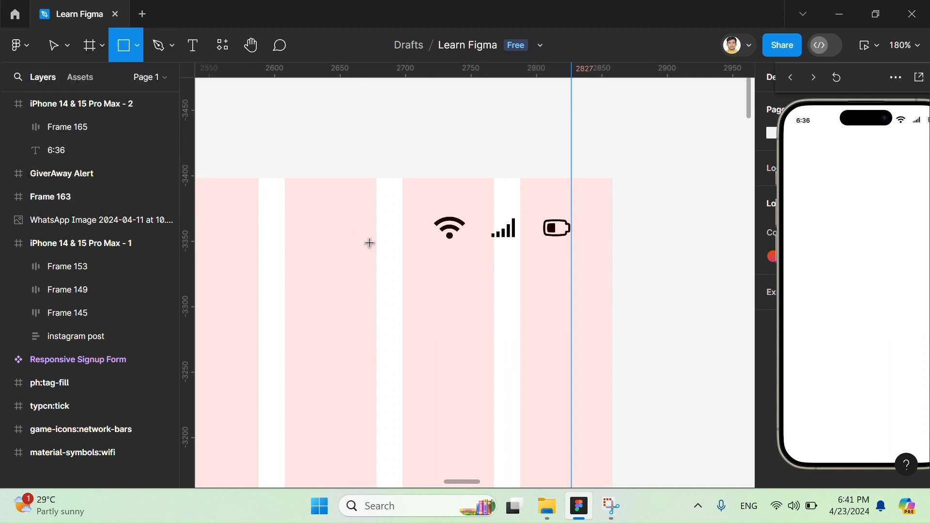
pyautogui.hscroll(-10, 369, 243)
pyautogui.scroll(1, 507, 274)
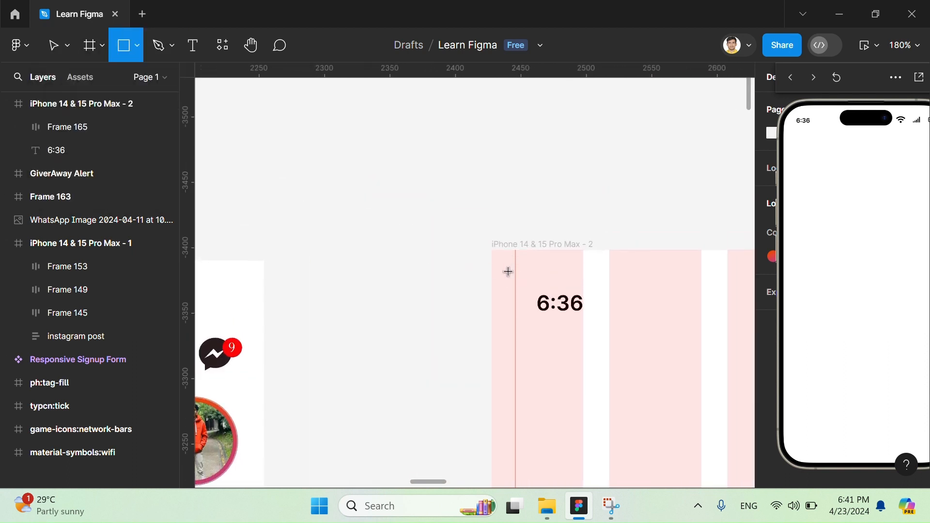
pyautogui.moveTo(539, 270); pyautogui.dragTo(492, 324)
pyautogui.hscroll(5, 532, 327)
pyautogui.scroll(-5, 538, 334)
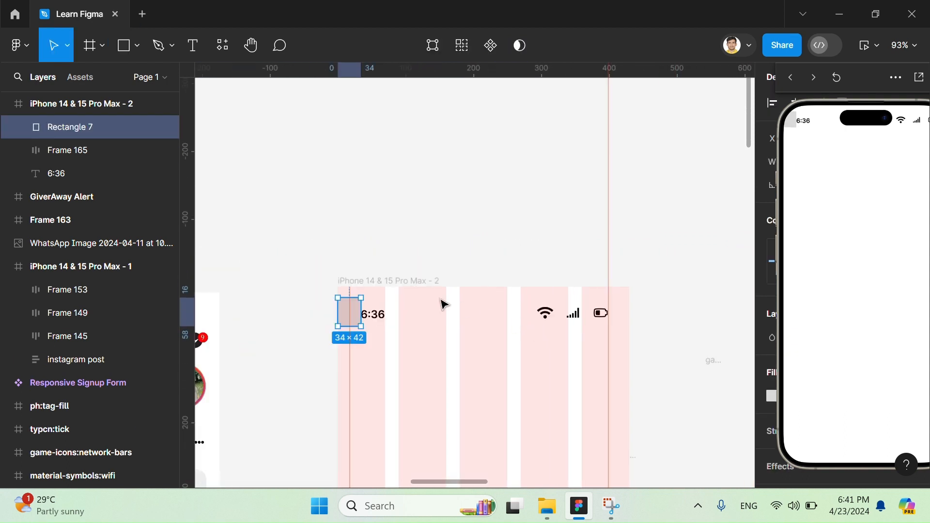
# - Align the 6:36 time with the guide at 18 and delete the helper rectangle
pyautogui.moveTo(349, 321); pyautogui.dragTo(446, 321)
pyautogui.scroll(5, 625, 320)
pyautogui.click(466, 321)
pyautogui.click(409, 304)
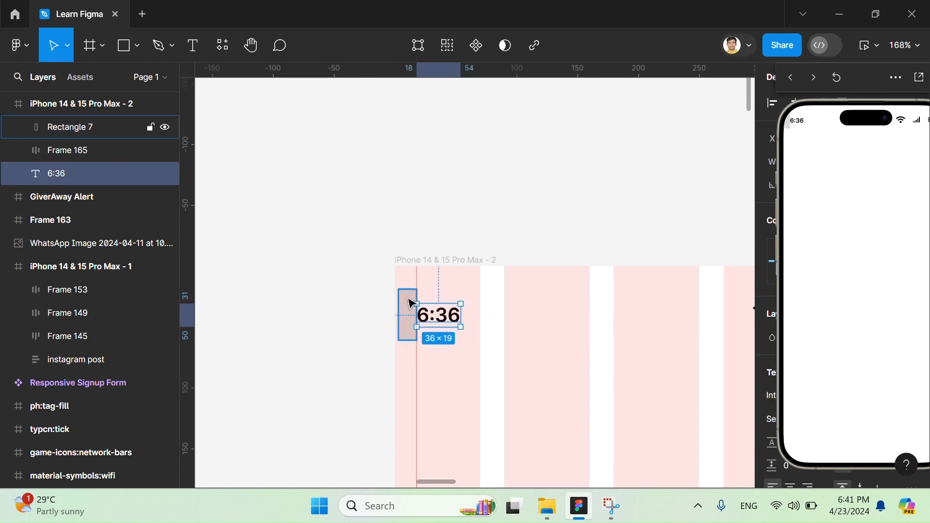
pyautogui.press('Delete')
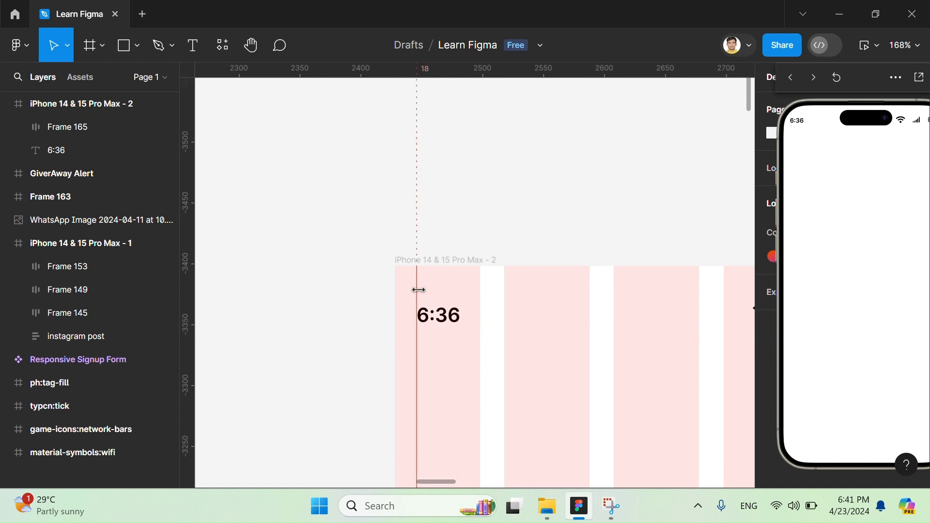
# - Move the preview window beside the iPhone 14 & 15 Pro Max - 1 frame, keeping both phone frames in view
pyautogui.scroll(-10, 419, 289)
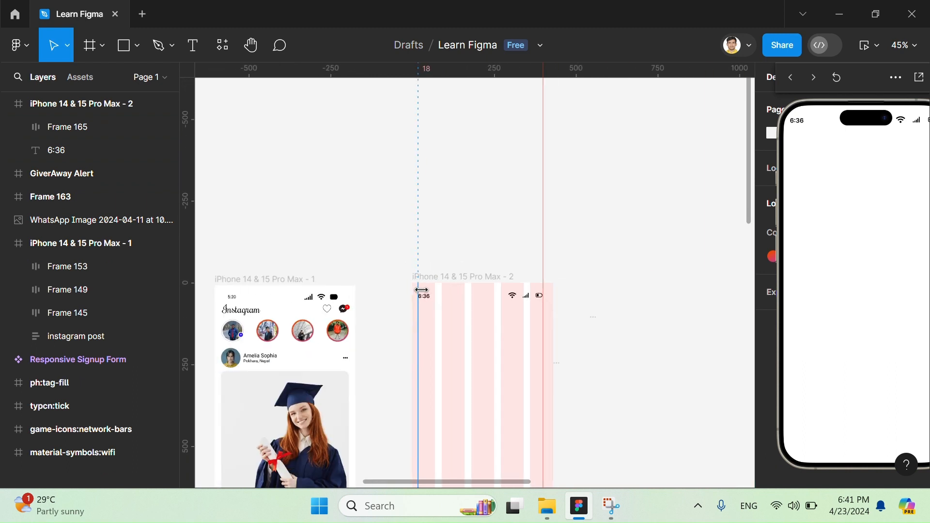
pyautogui.moveTo(841, 84); pyautogui.dragTo(241, 100)
pyautogui.scroll(-3, 658, 212)
pyautogui.hscroll(-3, 657, 212)
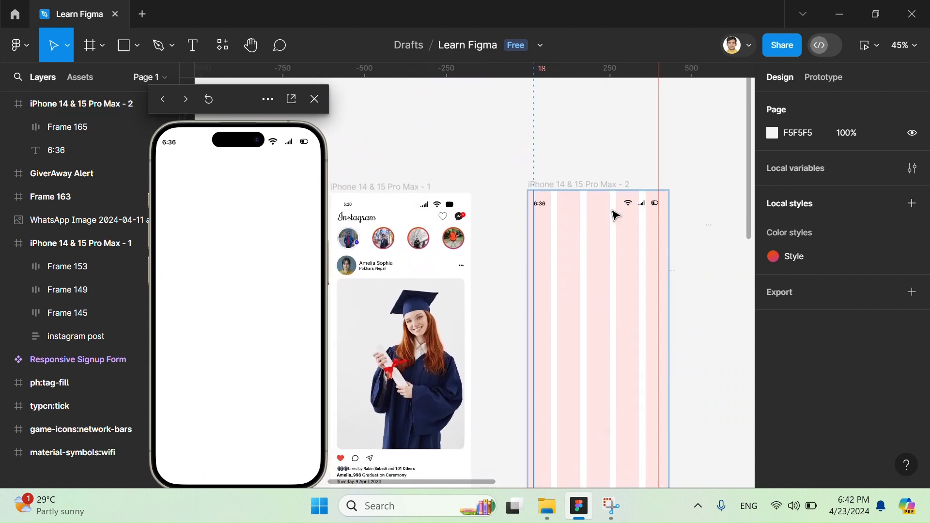
# - Combine the 6:36 time and the status icons into one auto layout frame
pyautogui.click(642, 204)
pyautogui.keyDown('shift'); pyautogui.click(539, 203); pyautogui.keyUp('shift')
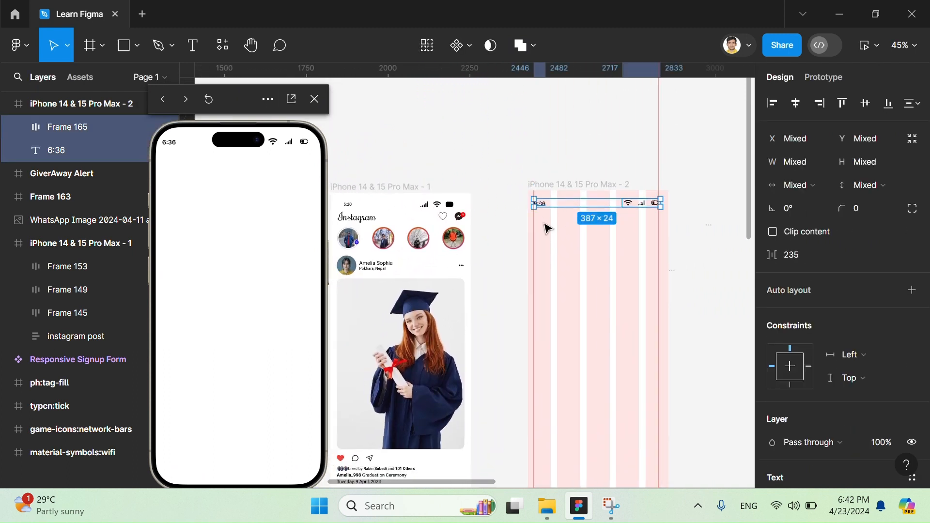
pyautogui.hotkey('shift', 'a')
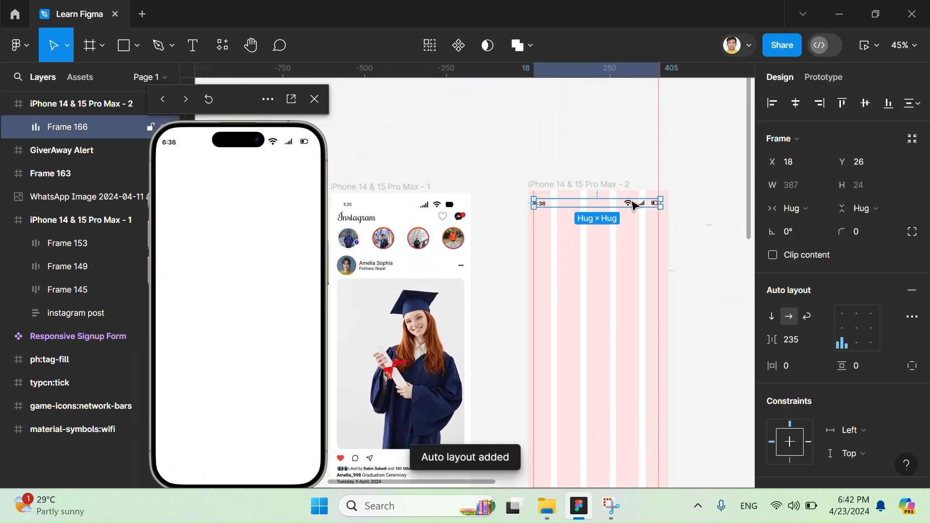
# - Add the text "Instagram" below the 6:36 time in the iPhone 14 & 15 Pro Max - 2 frame
pyautogui.scroll(-2, 634, 206)
pyautogui.hscroll(-1, 635, 206)
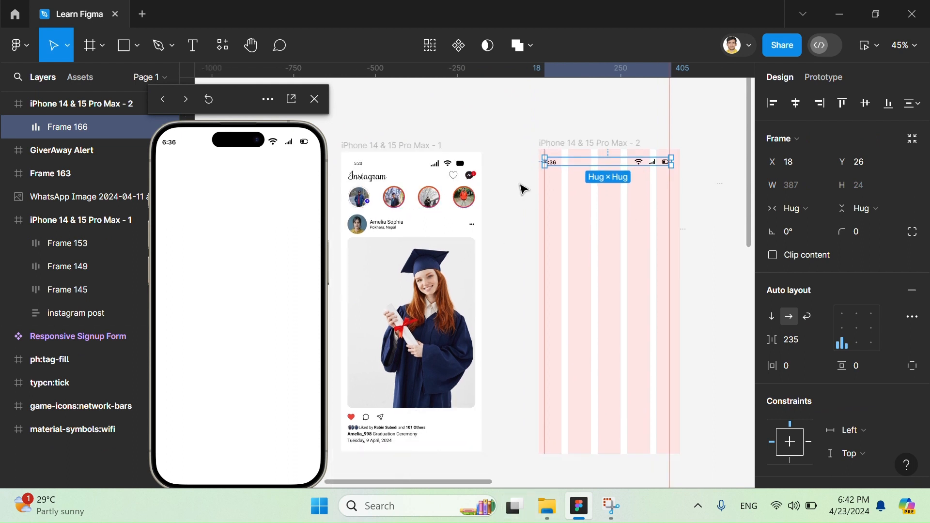
pyautogui.scroll(2, 390, 180)
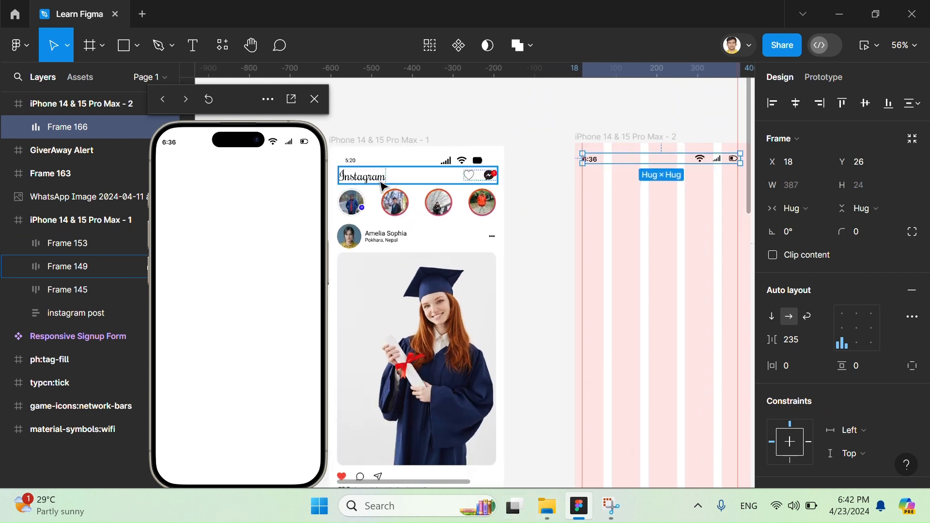
pyautogui.hscroll(1, 627, 199)
pyautogui.hscroll(-1, 568, 224)
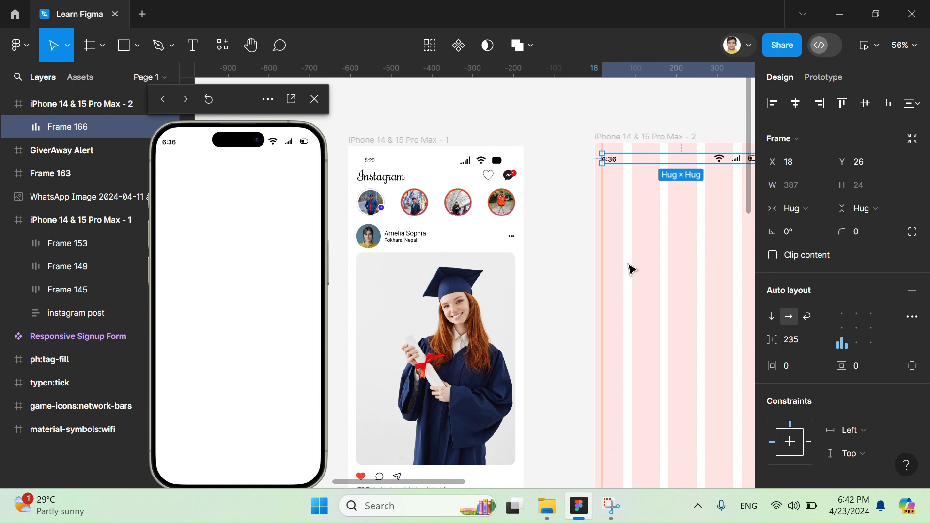
pyautogui.click(644, 209)
pyautogui.press('t')
pyautogui.click(607, 179)
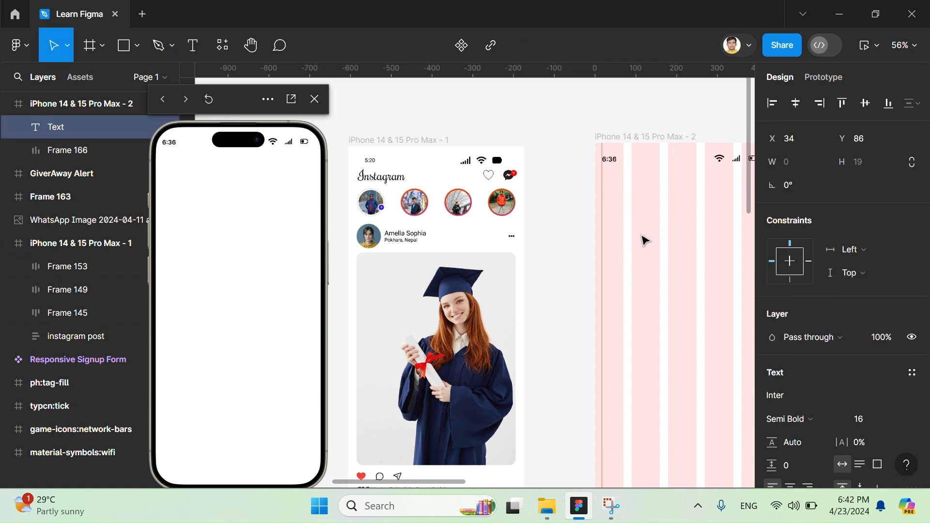
pyautogui.write('Instagram')
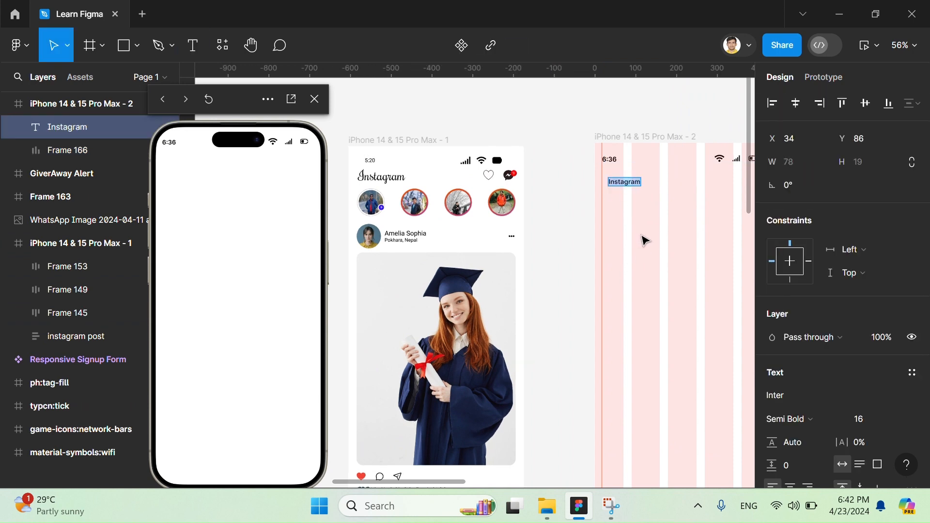
# - Set the new Instagram title to Rochester Regular at size 32, and check it against the title in iPhone 14 & 15 Pro Max - 1
pyautogui.click(799, 400)
pyautogui.click(651, 261)
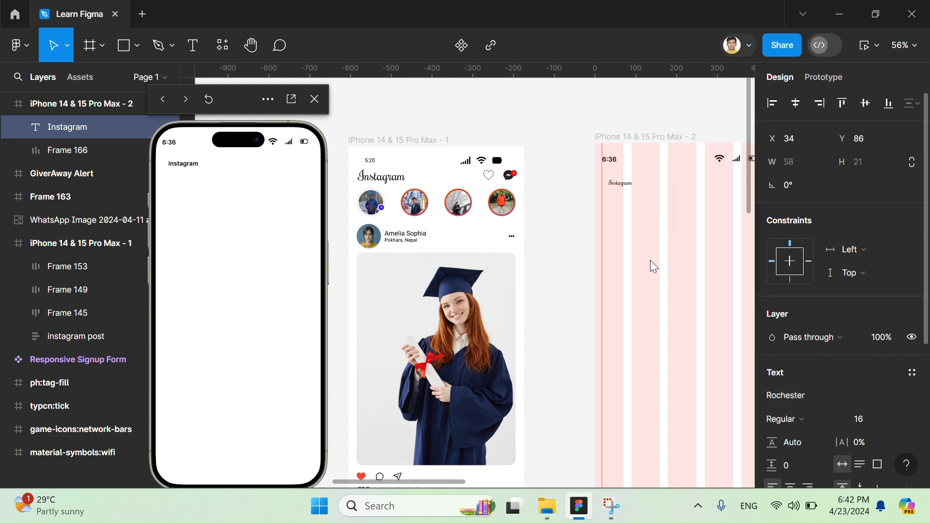
pyautogui.hscroll(1, 651, 261)
pyautogui.doubleClick(611, 183)
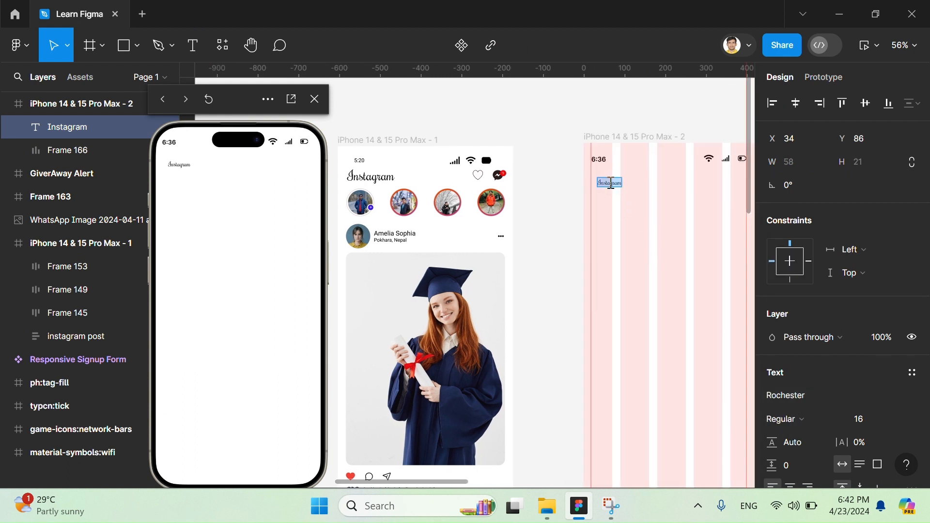
pyautogui.click(901, 422)
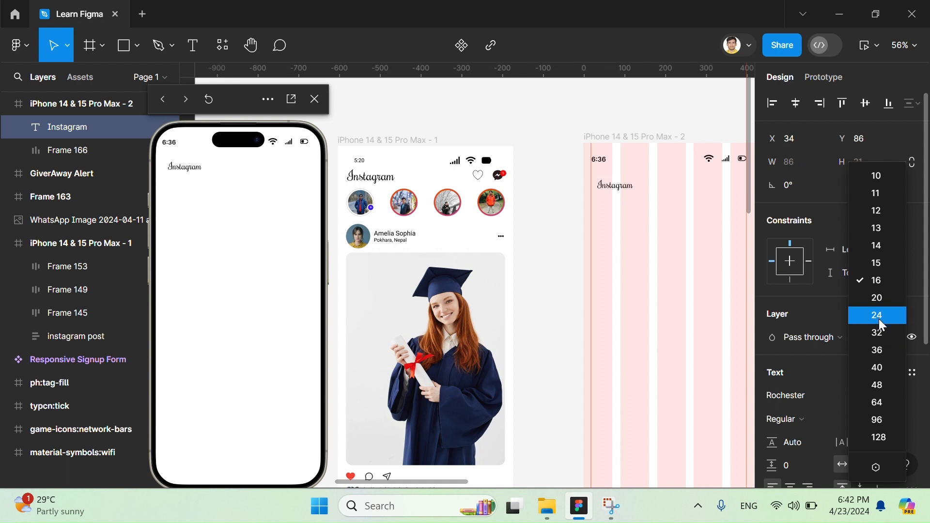
pyautogui.click(878, 331)
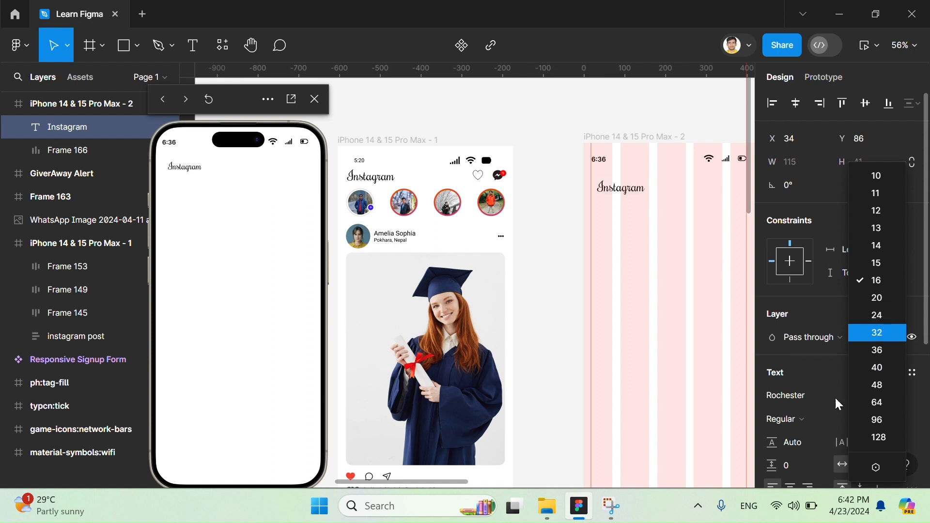
pyautogui.click(798, 421)
pyautogui.click(799, 423)
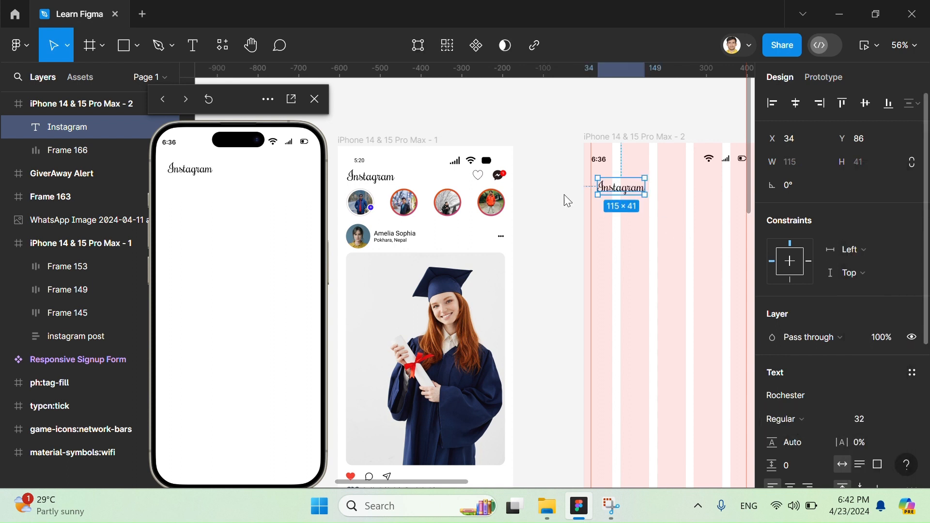
pyautogui.doubleClick(369, 182)
pyautogui.doubleClick(367, 180)
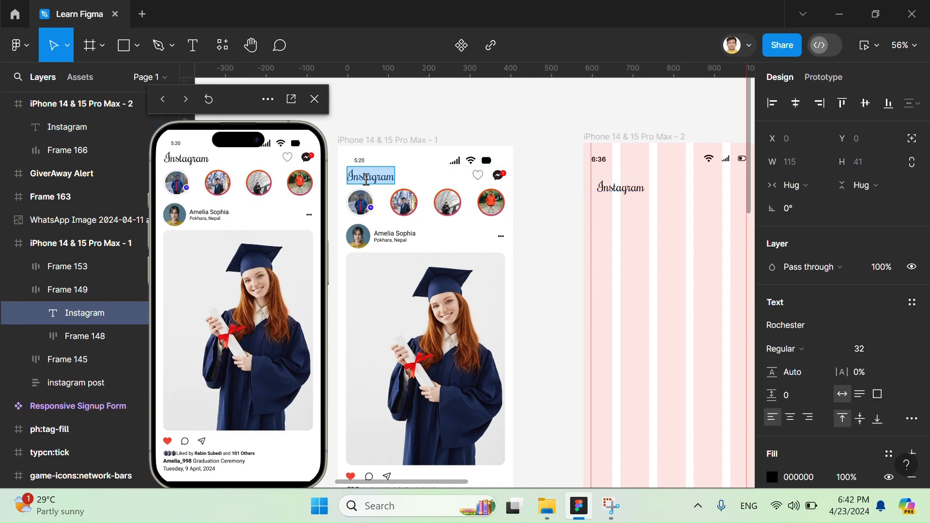
# - Move the Instagram title to X 18, Y 84 so its left edge sits on the guide under the time
pyautogui.click(600, 185)
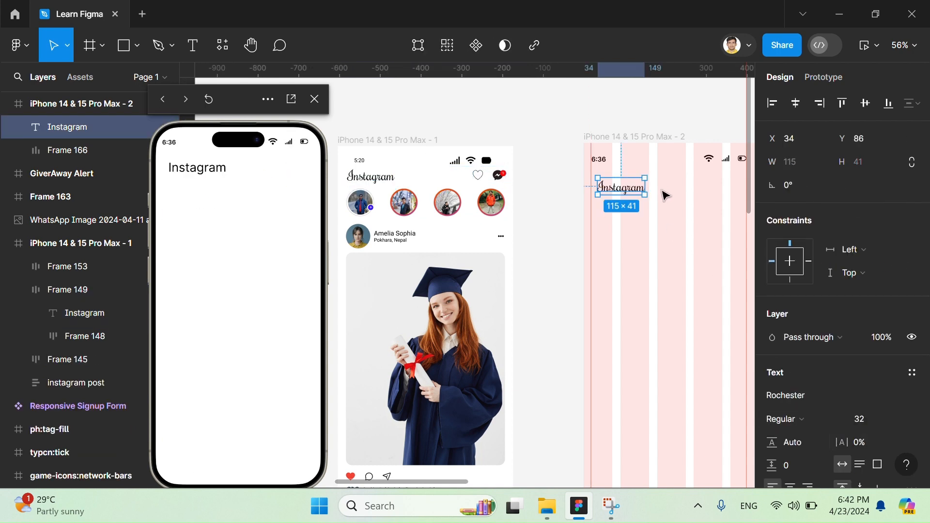
pyautogui.moveTo(621, 185)
pyautogui.mouseDown()
pyautogui.moveTo(612, 183)
pyautogui.moveTo(617, 193)
pyautogui.mouseUp()
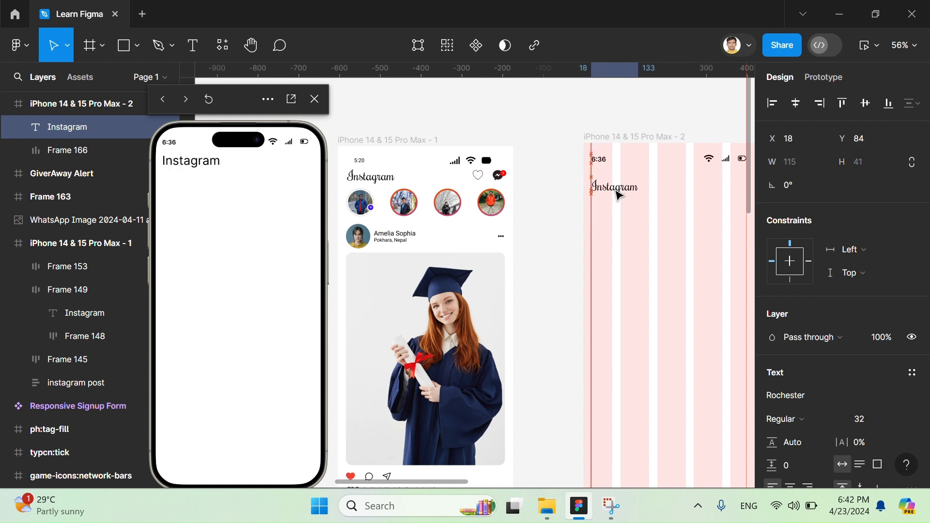
pyautogui.click(635, 239)
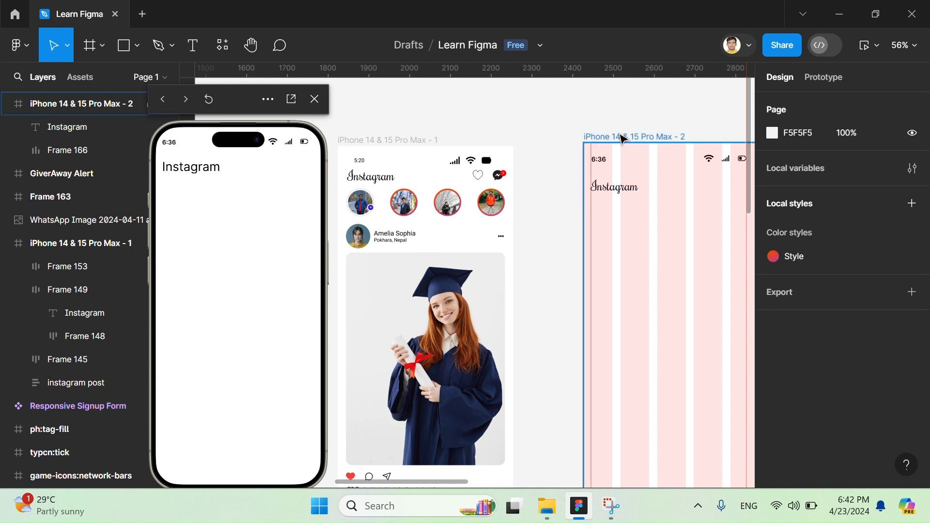
pyautogui.click(596, 136)
pyautogui.press('Escape')
pyautogui.click(632, 190)
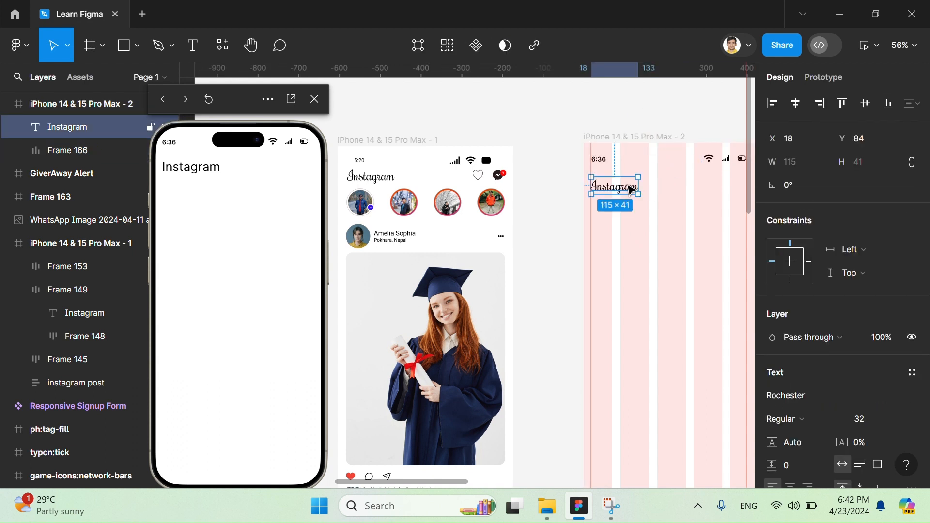
pyautogui.click(640, 141)
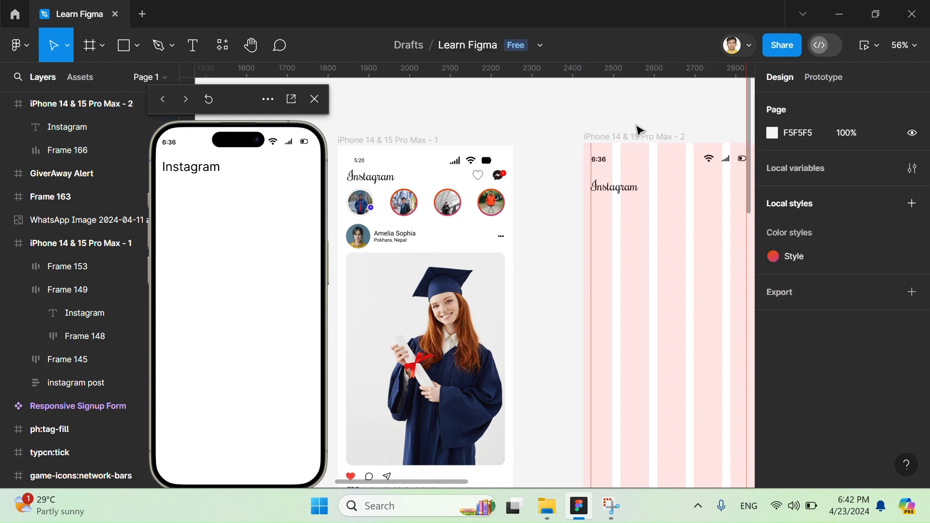
# - Try the Instagram title at font size 96, and undo the size change
pyautogui.hscroll(3, 703, 242)
pyautogui.hscroll(1, 665, 221)
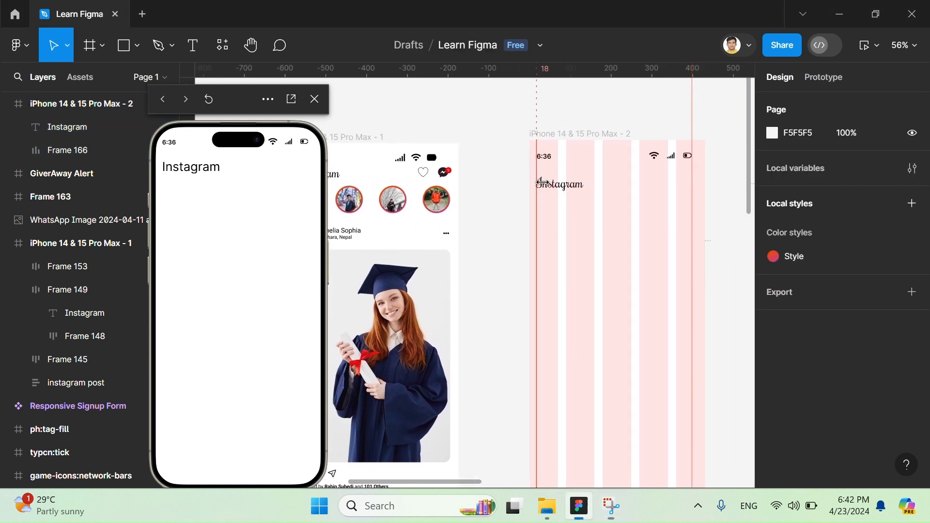
pyautogui.click(557, 190)
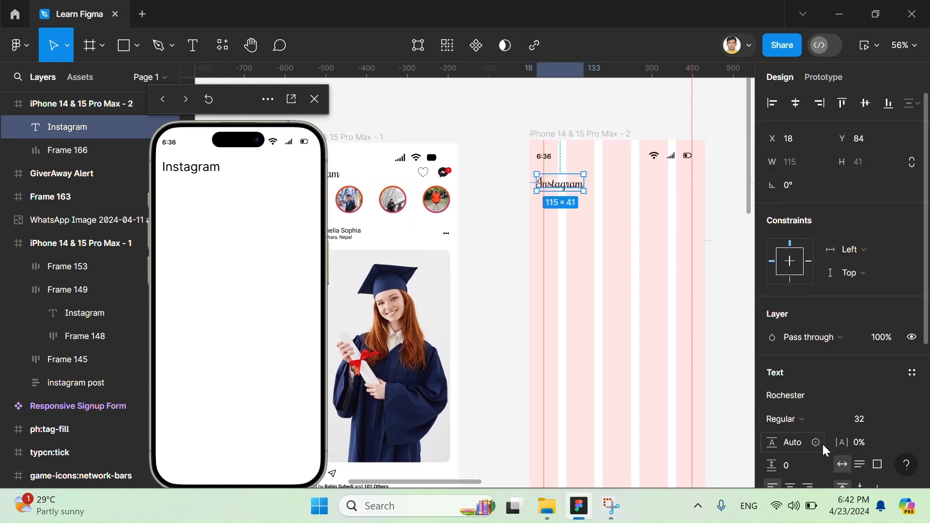
pyautogui.click(889, 394)
pyautogui.click(898, 419)
pyautogui.click(898, 418)
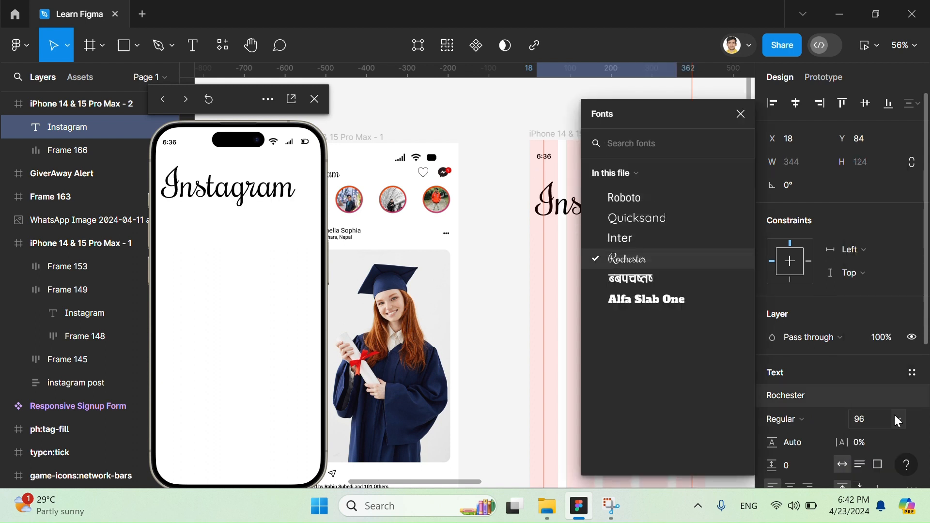
pyautogui.click(578, 260)
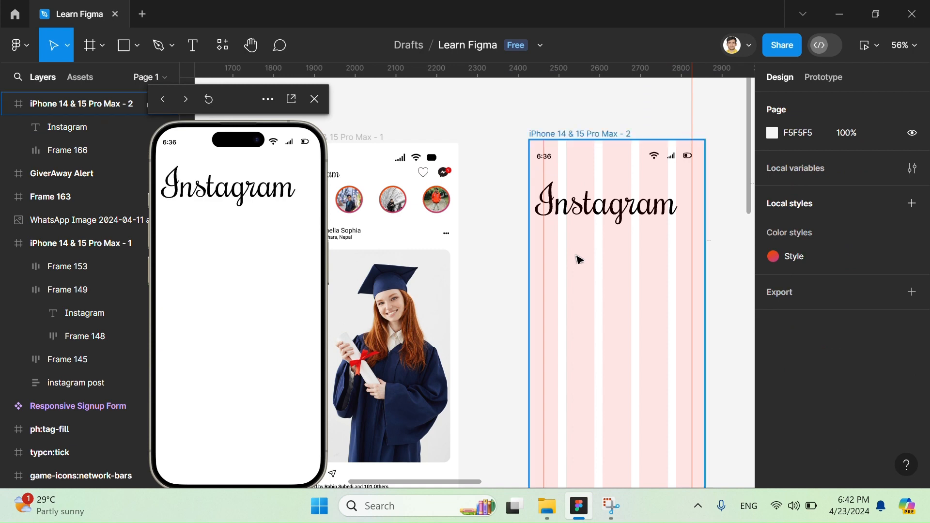
pyautogui.hotkey('ctrl', 'z')
pyautogui.hotkey('ctrl', 'z')
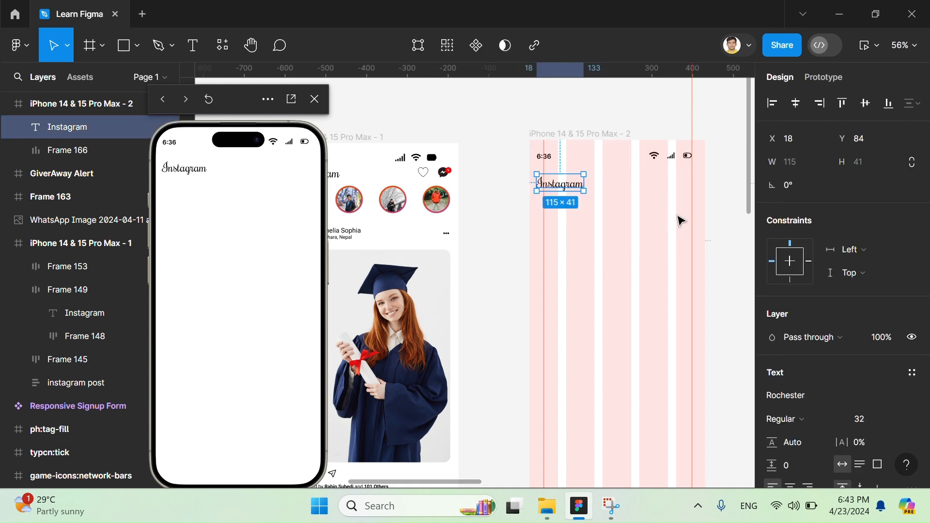
# - Try shifting the Instagram title slightly sideways, and undo the move
pyautogui.click(724, 198)
pyautogui.click(565, 189)
pyautogui.moveTo(567, 187); pyautogui.dragTo(575, 188)
pyautogui.hotkey('ctrl', 'z')
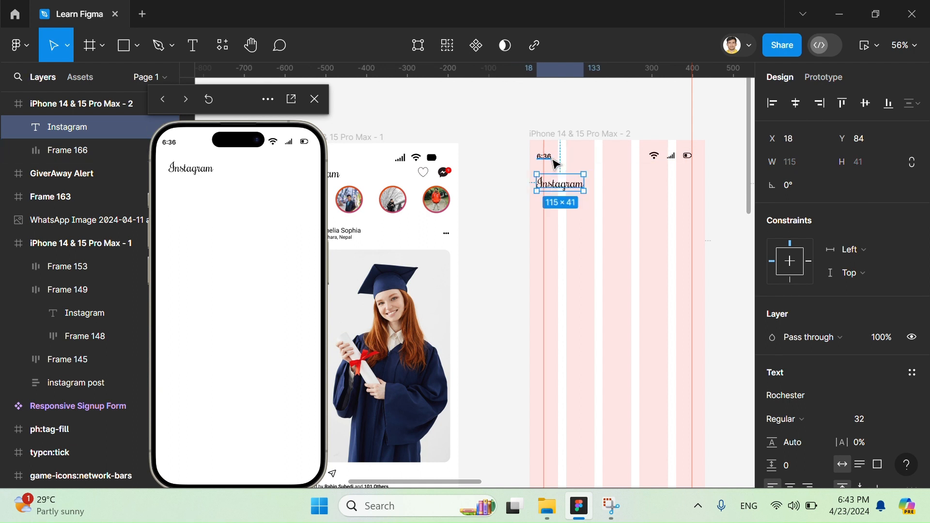
pyautogui.hotkey('ctrl', 'z')
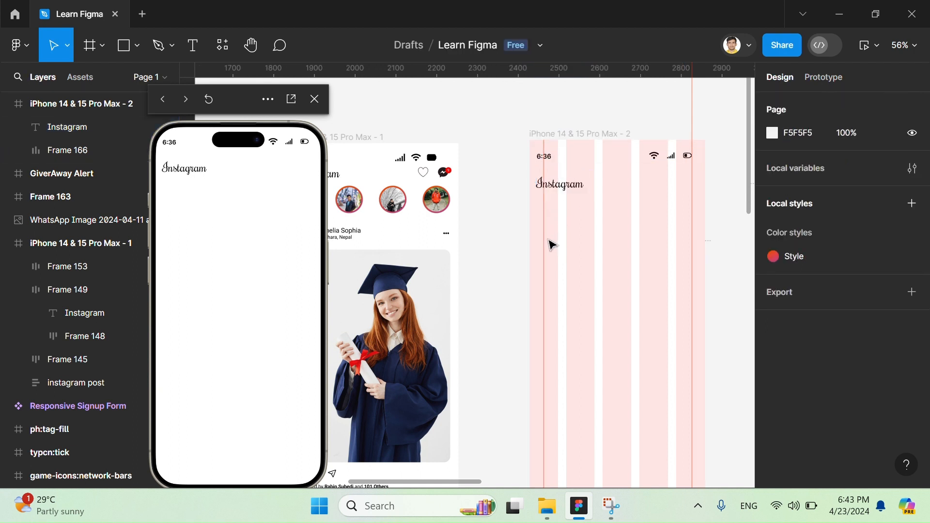
pyautogui.hotkey('ctrl', 'shift', 'z')
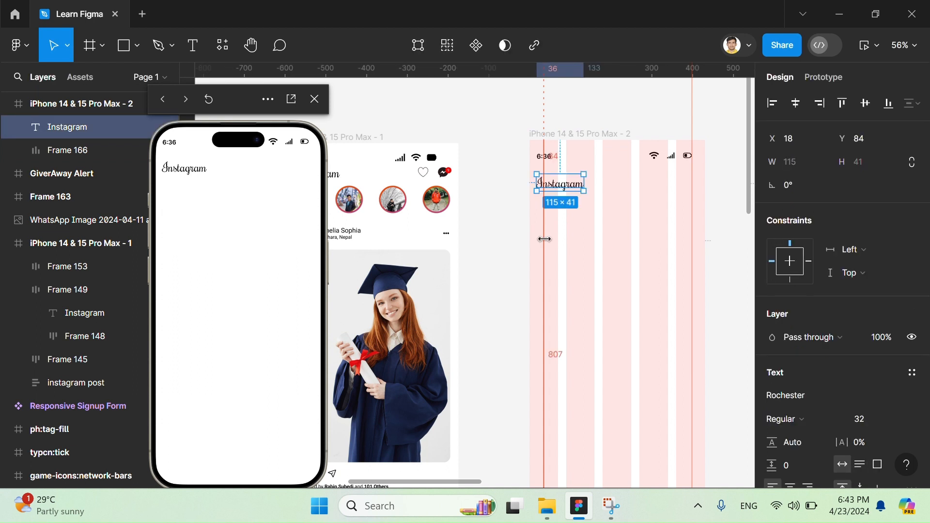
# - Return the displaced vertical guide to 18 and raise the Instagram title to Y 77
pyautogui.click(541, 239)
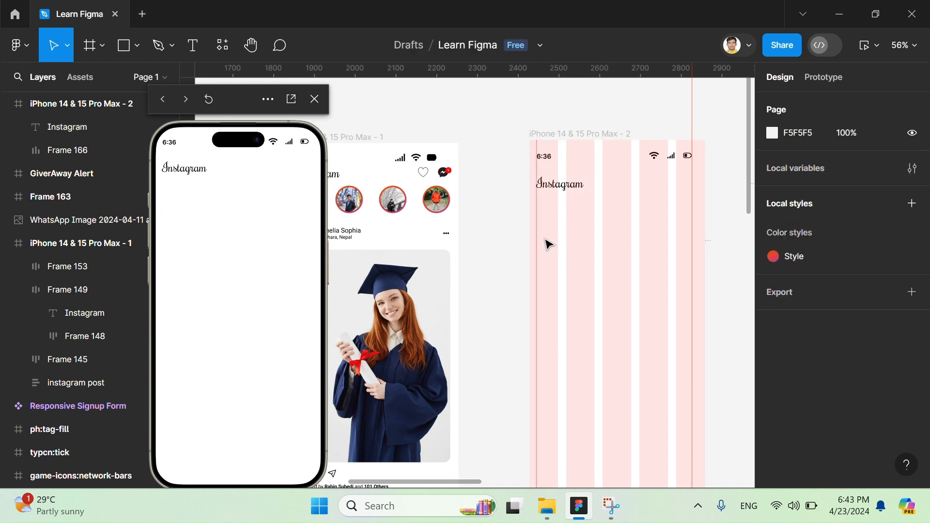
pyautogui.click(553, 183)
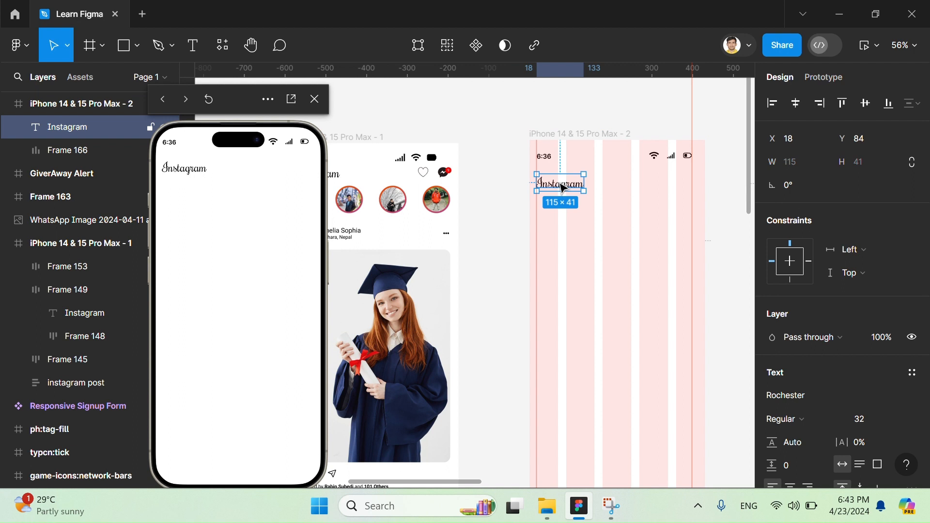
pyautogui.moveTo(562, 187); pyautogui.dragTo(564, 186)
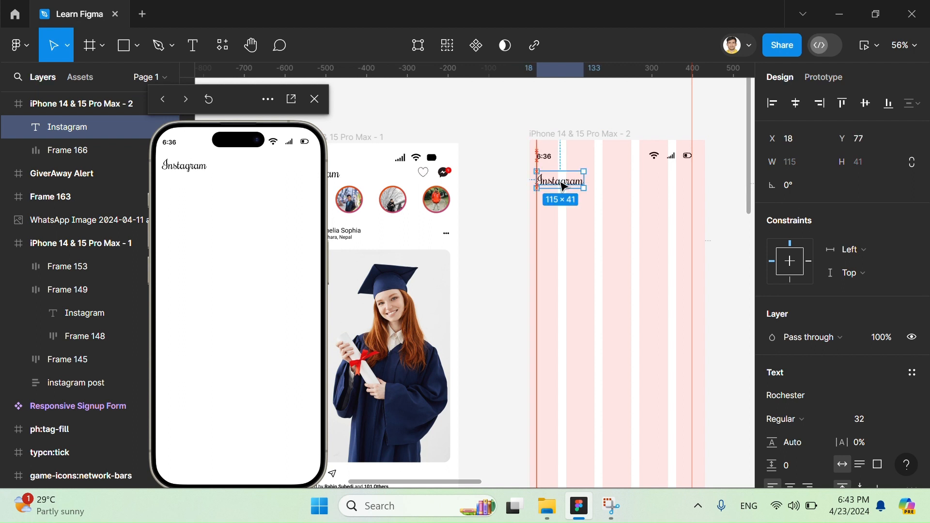
# - Duplicate the row of four story avatars from iPhone 14 & 15 Pro Max - 1 beneath the Instagram title in iPhone 14 & 15 Pro Max - 2
pyautogui.hscroll(-3, 562, 186)
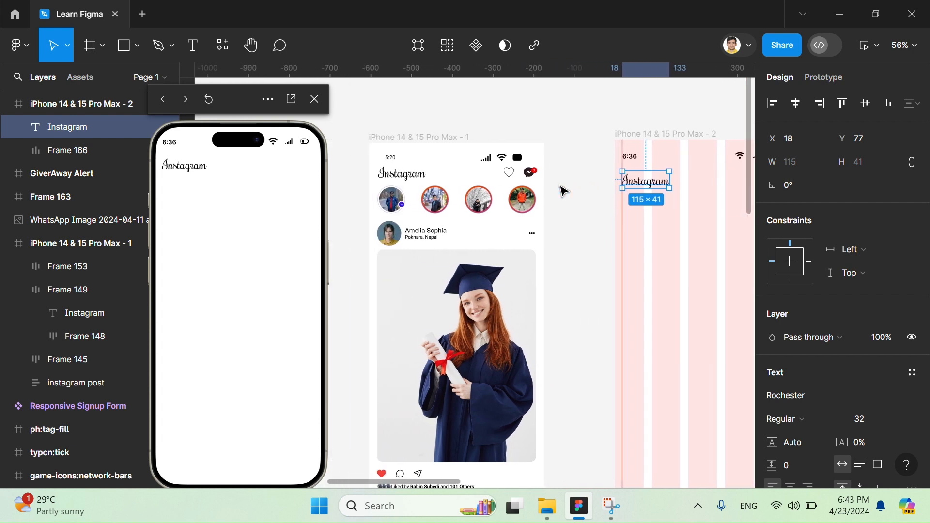
pyautogui.click(424, 208)
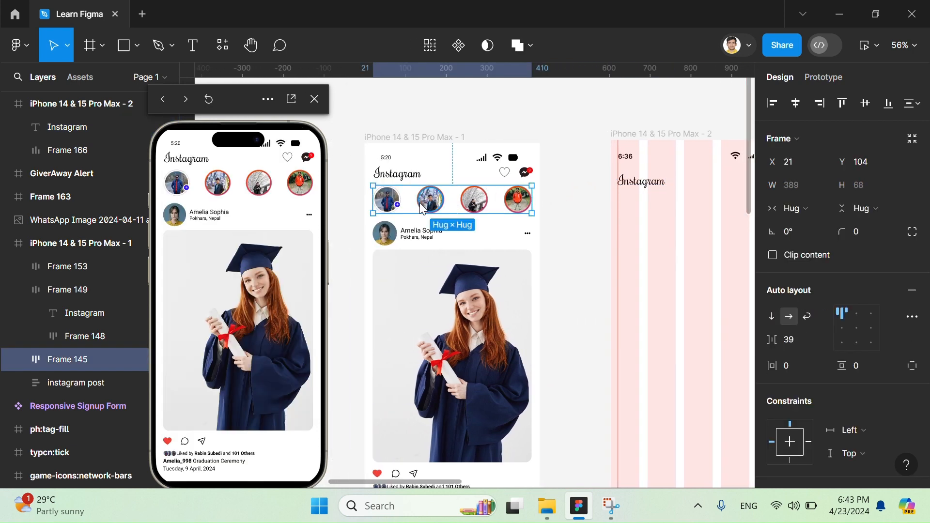
pyautogui.moveTo(435, 198); pyautogui.dragTo(636, 208)
pyautogui.hscroll(4, 630, 214)
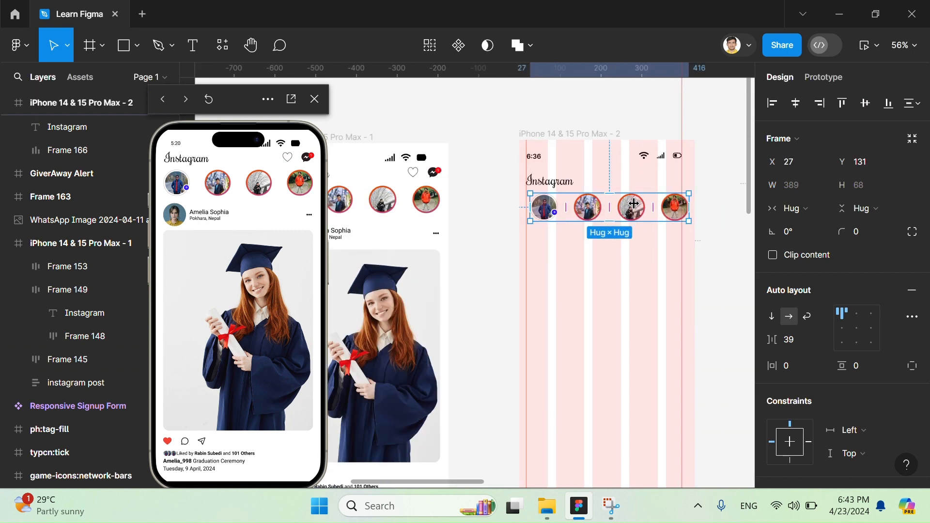
# - Centre the copied story row horizontally in the frame, and shift its left edge onto the guide at 18
pyautogui.click(795, 102)
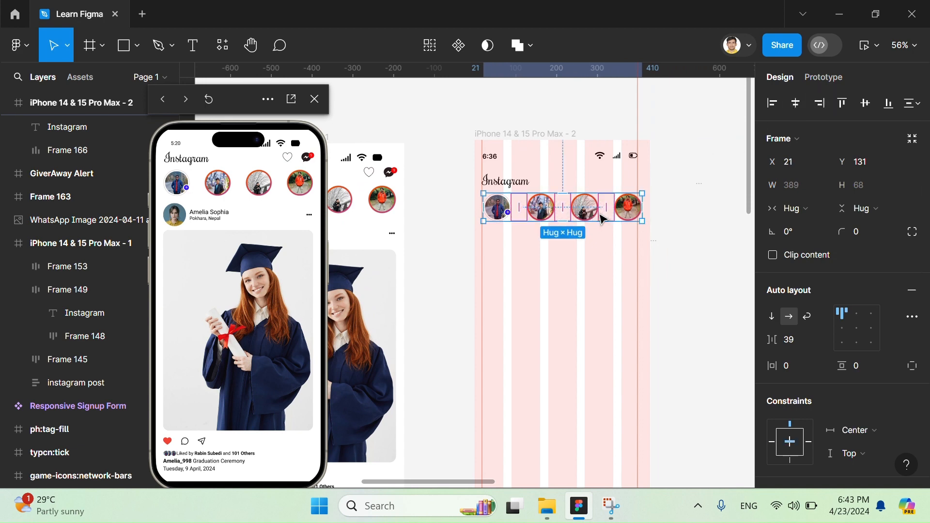
pyautogui.moveTo(600, 218); pyautogui.dragTo(611, 214)
pyautogui.click(618, 251)
pyautogui.hscroll(-2, 618, 251)
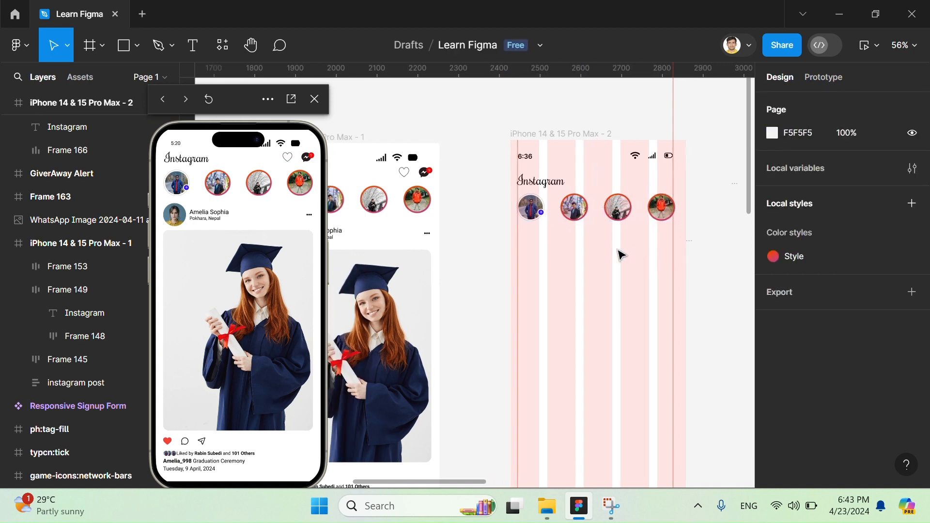
pyautogui.hscroll(1, 621, 255)
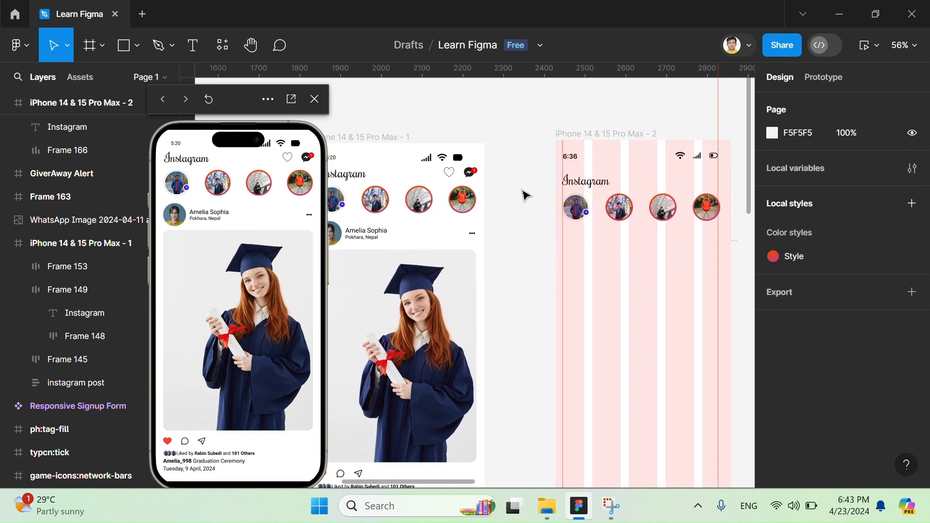
# - Duplicate the heart and messenger icon group from iPhone 14 & 15 Pro Max - 1 into the header of iPhone 14 & 15 Pro Max - 2 at X 317, Y 72
pyautogui.click(459, 179)
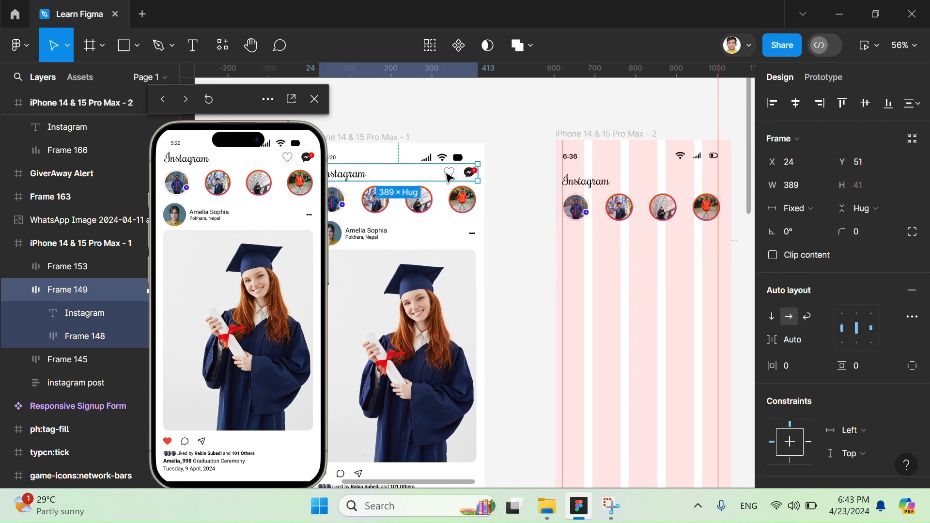
pyautogui.click(448, 177)
pyautogui.hscroll(1, 439, 181)
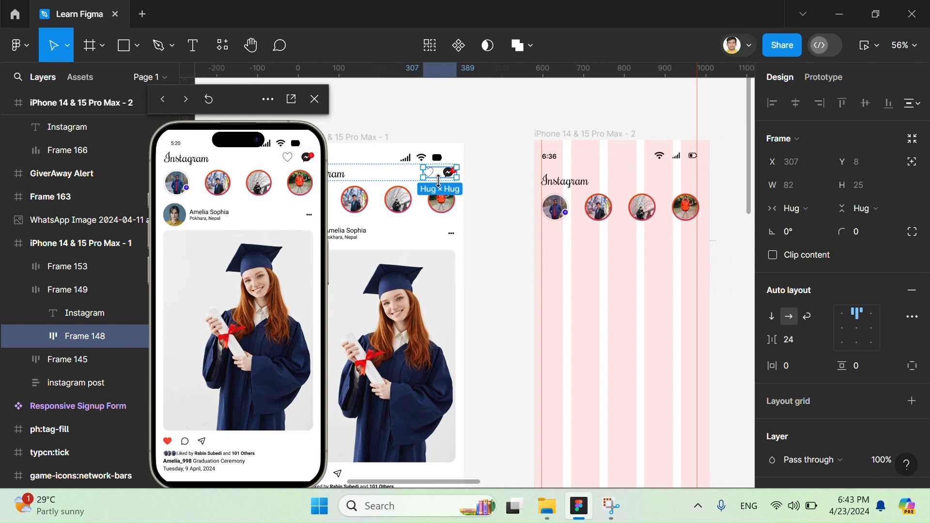
pyautogui.hotkey('ctrl', 'd')
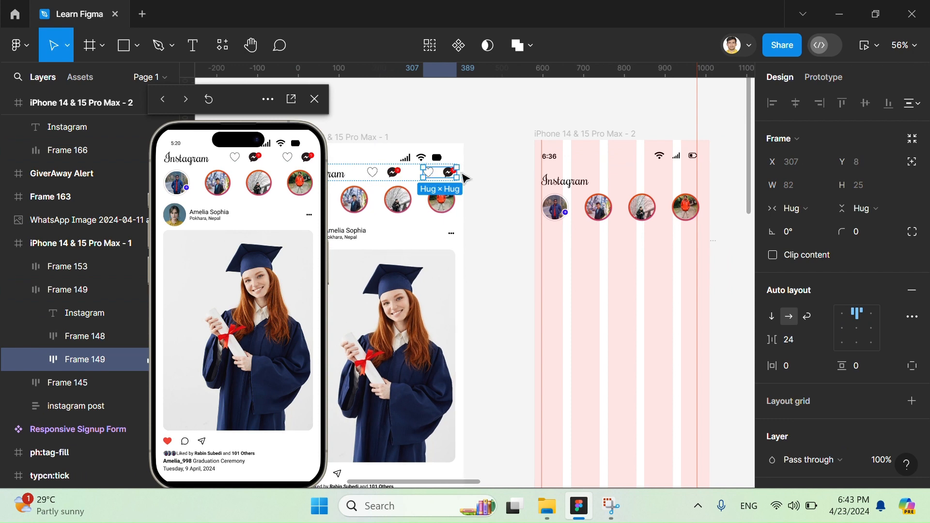
pyautogui.moveTo(464, 178); pyautogui.dragTo(675, 181)
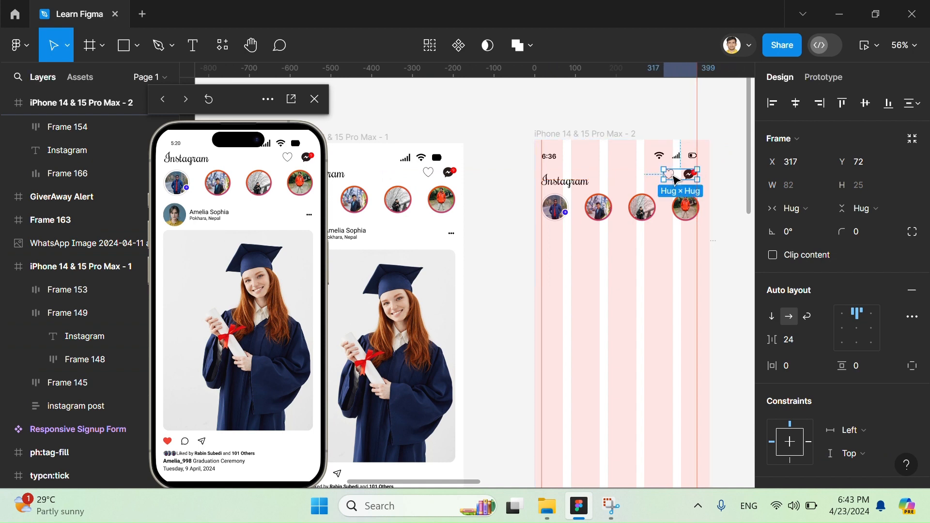
pyautogui.click(589, 133)
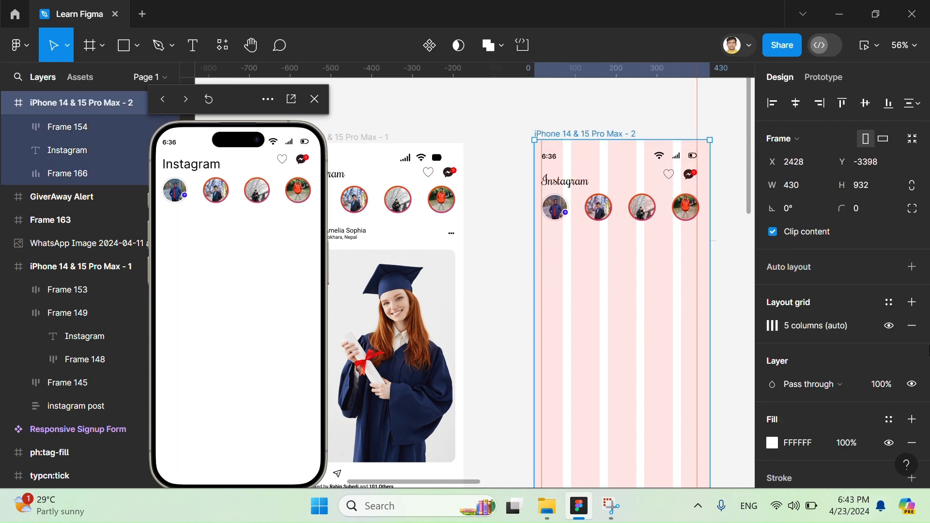
# - Reapply the Rochester font to the Instagram title in iPhone 14 & 15 Pro Max - 2
pyautogui.click(566, 178)
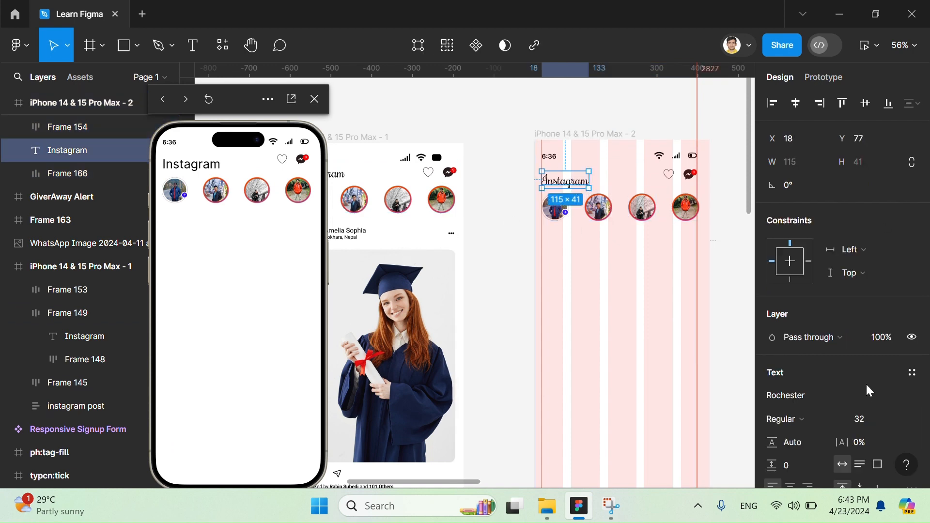
pyautogui.click(795, 418)
pyautogui.click(794, 418)
pyautogui.click(794, 398)
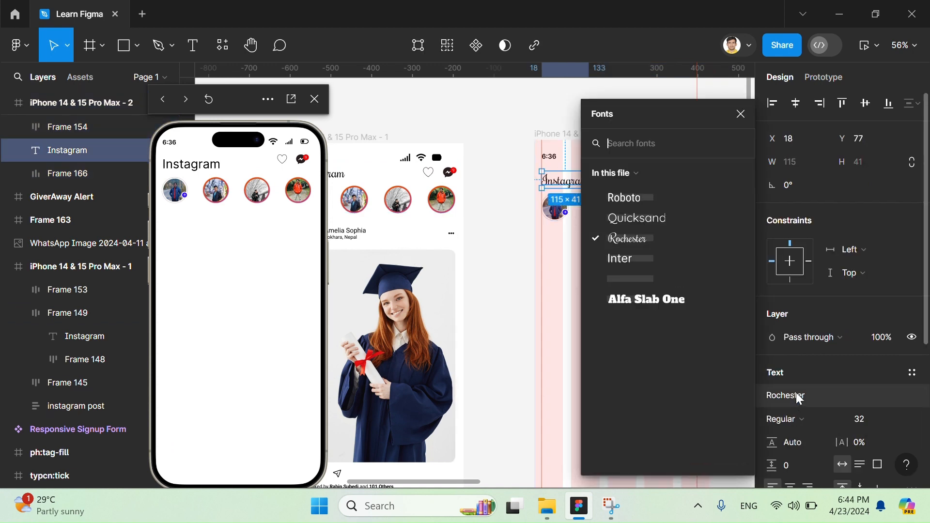
pyautogui.click(657, 237)
pyautogui.click(654, 274)
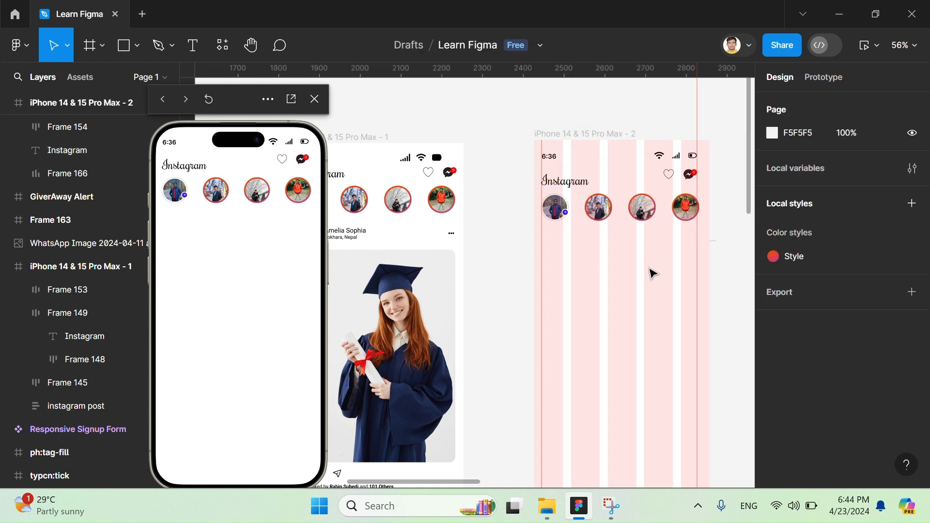
# - Examine the Instagram post block in iPhone 14 & 15 Pro Max - 1 as reference for the new screen
pyautogui.hscroll(-2, 650, 269)
pyautogui.scroll(-1, 649, 269)
pyautogui.scroll(-2, 650, 269)
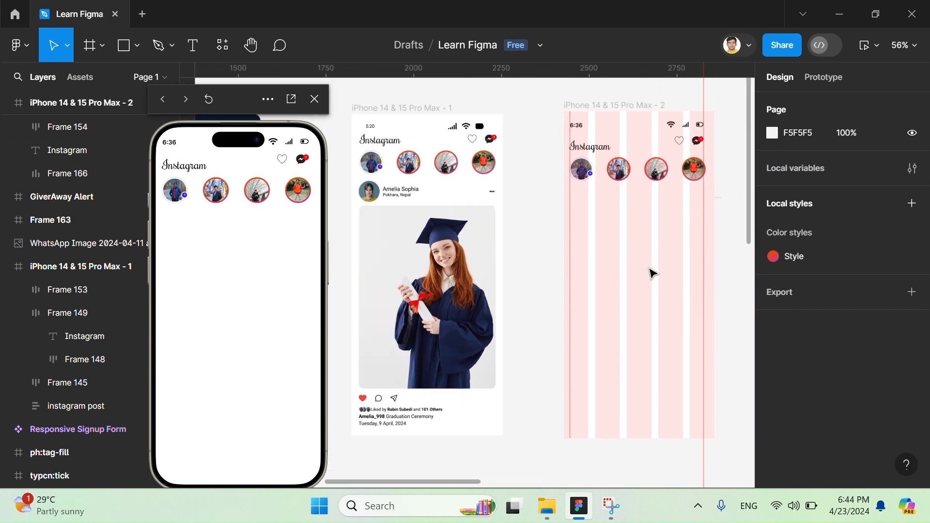
pyautogui.scroll(4, 650, 269)
pyautogui.hscroll(-4, 650, 270)
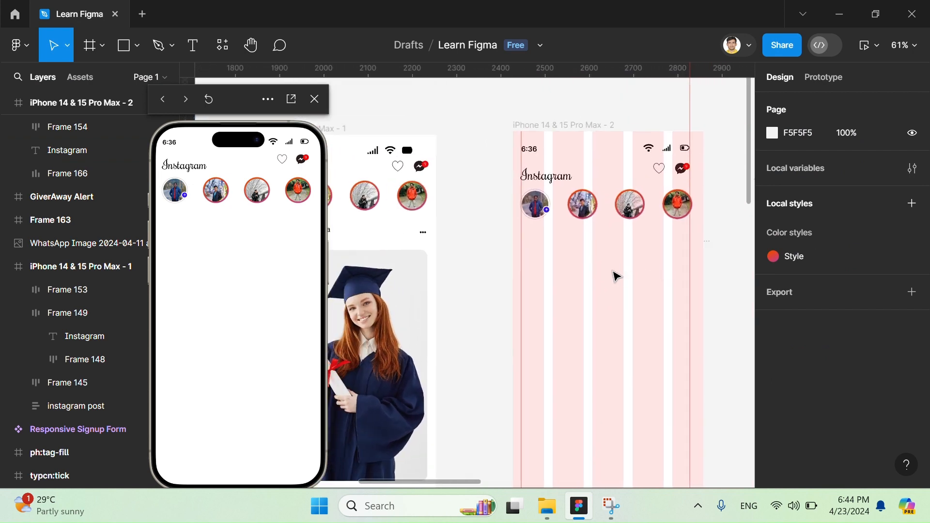
pyautogui.scroll(1, 614, 272)
pyautogui.hscroll(1, 465, 189)
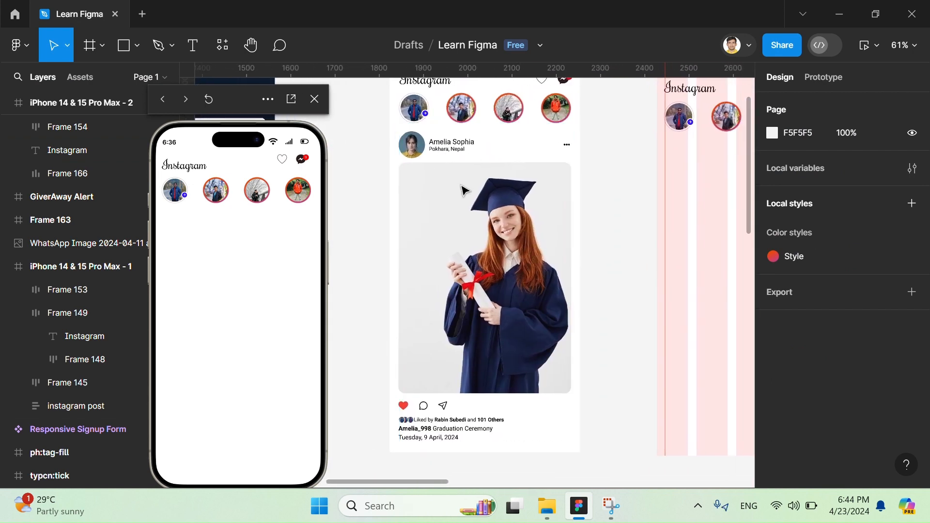
pyautogui.click(456, 216)
pyautogui.hscroll(7, 645, 221)
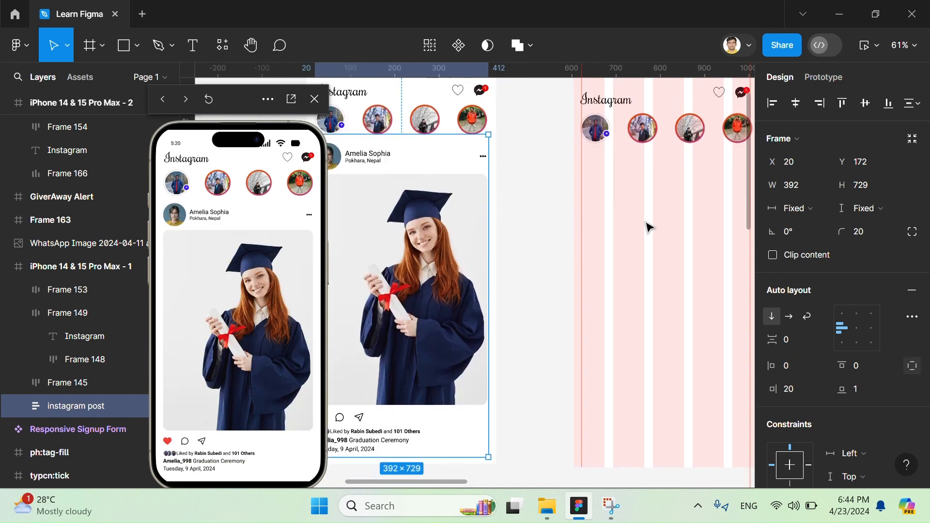
pyautogui.scroll(-4, 644, 221)
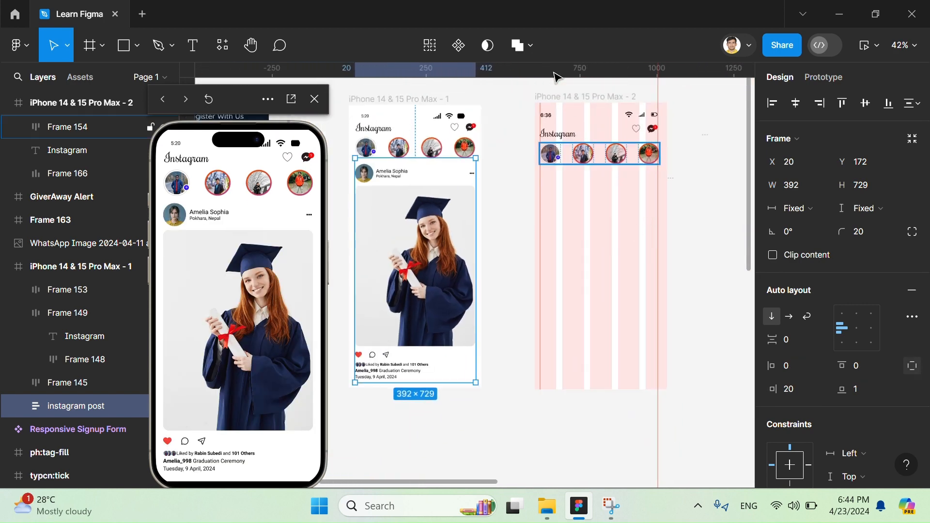
# - Hide the 5-column layout grid on iPhone 14 & 15 Pro Max - 2
pyautogui.click(587, 96)
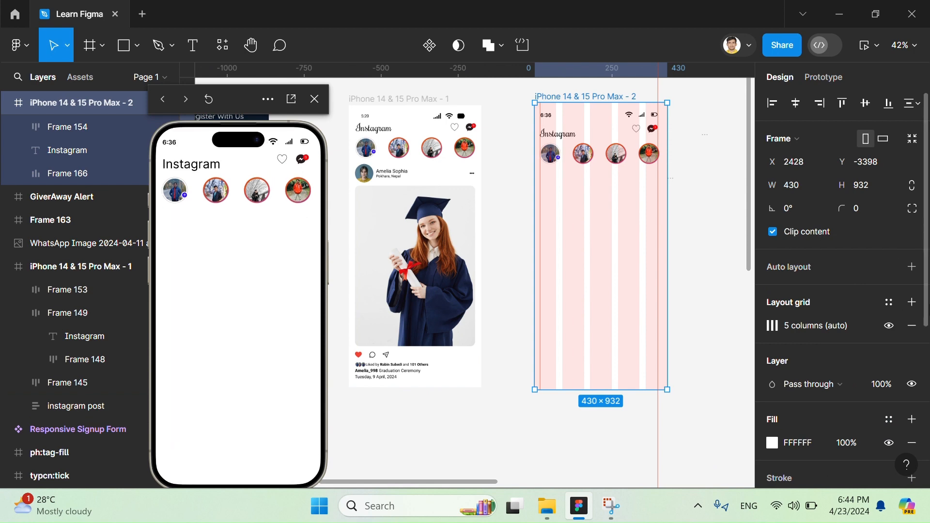
pyautogui.click(889, 326)
pyautogui.scroll(3, 614, 141)
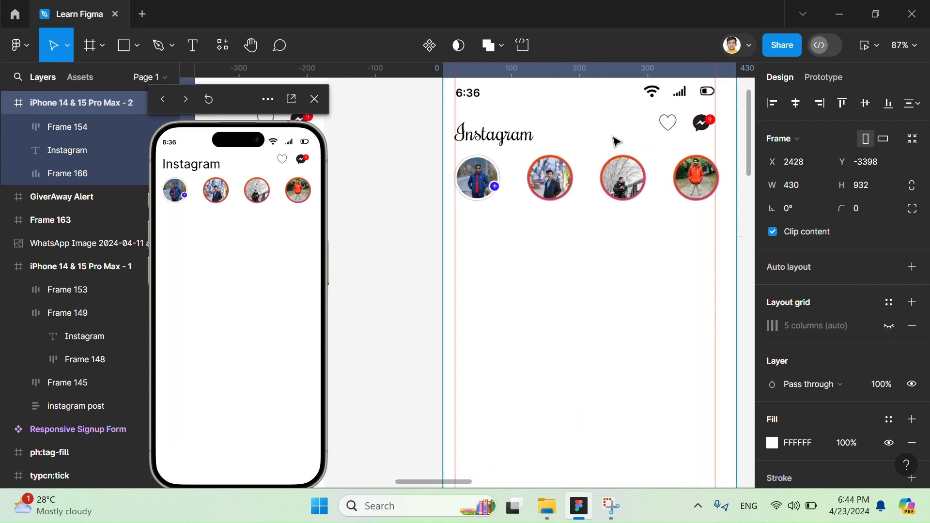
pyautogui.click(578, 297)
pyautogui.hscroll(-3, 577, 297)
pyautogui.scroll(-4, 577, 297)
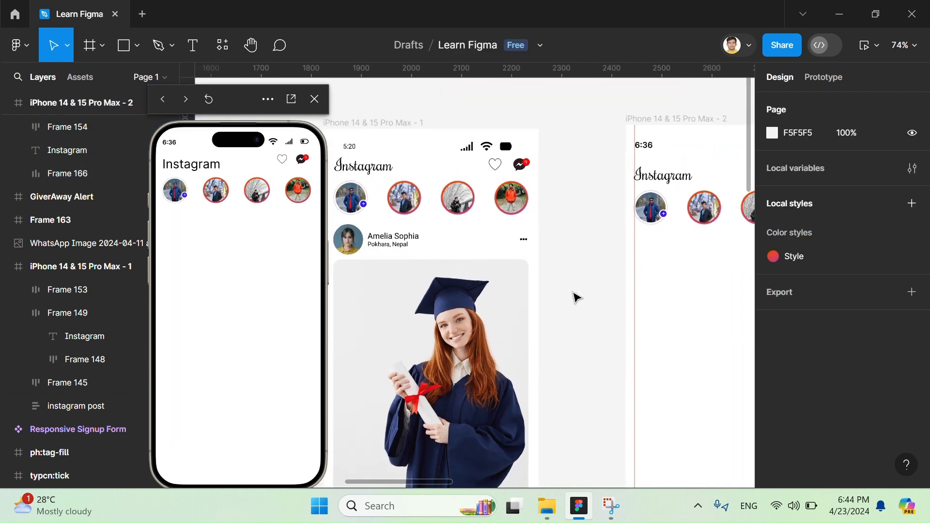
pyautogui.press('t')
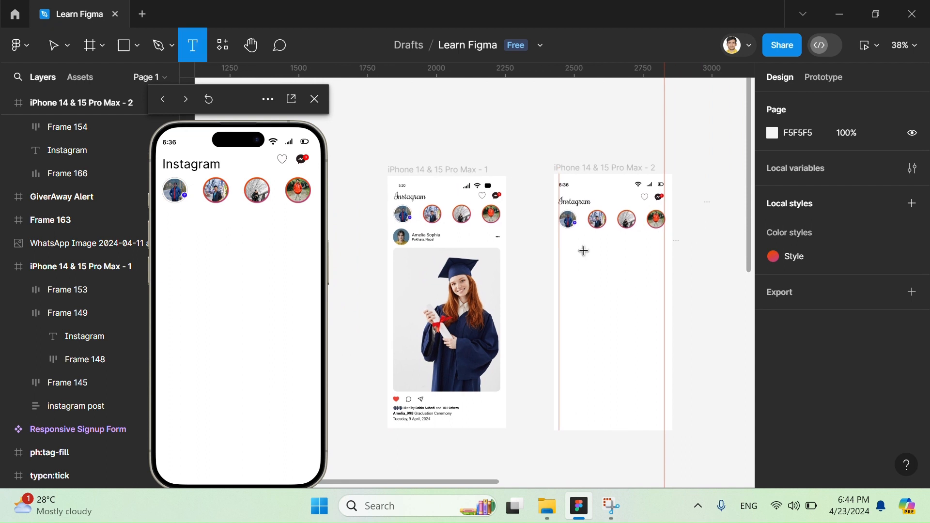
pyautogui.click(596, 244)
pyautogui.scroll(3, 656, 285)
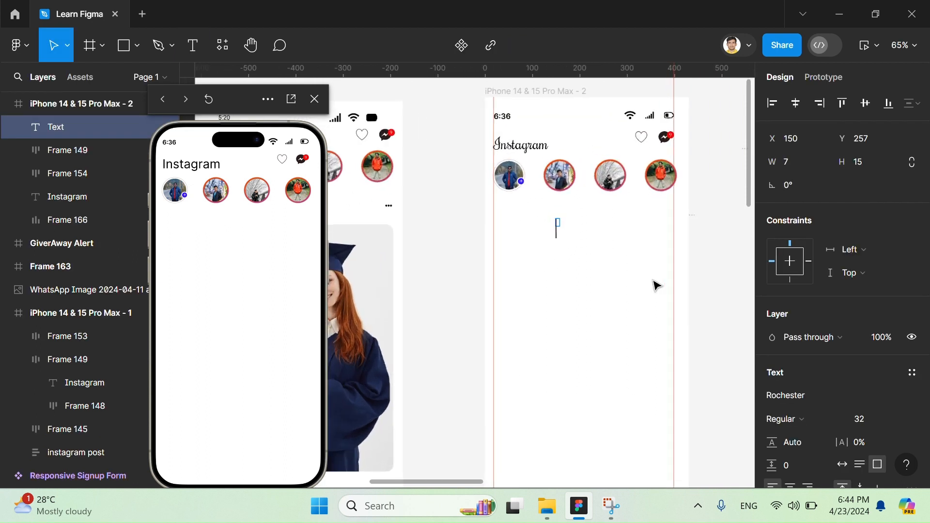
pyautogui.hscroll(-2, 657, 284)
pyautogui.write('A')
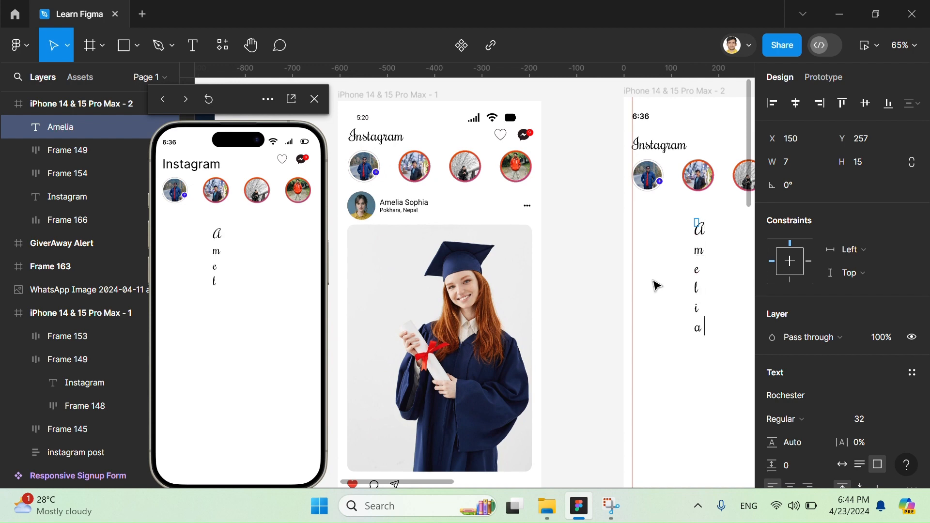
pyautogui.write('melia')
pyautogui.hotkey('ctrl', 'a')
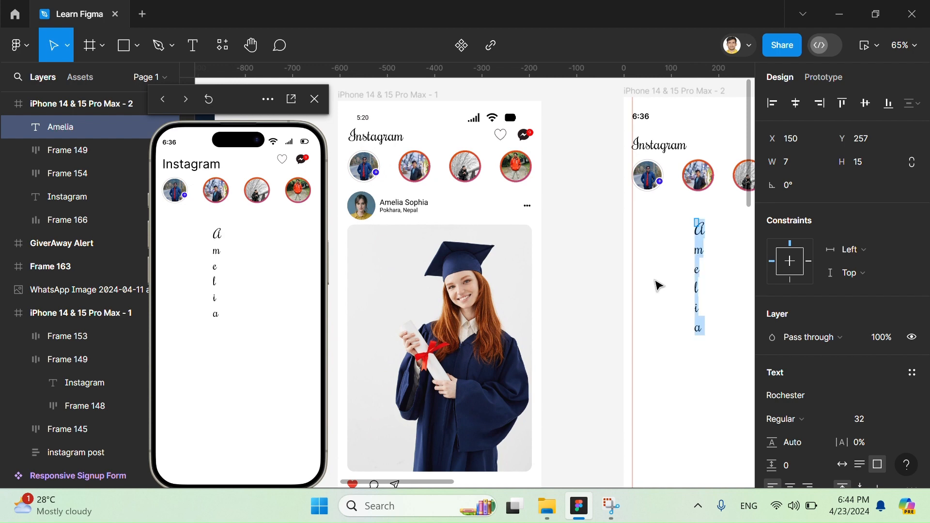
pyautogui.scroll(-1, 848, 339)
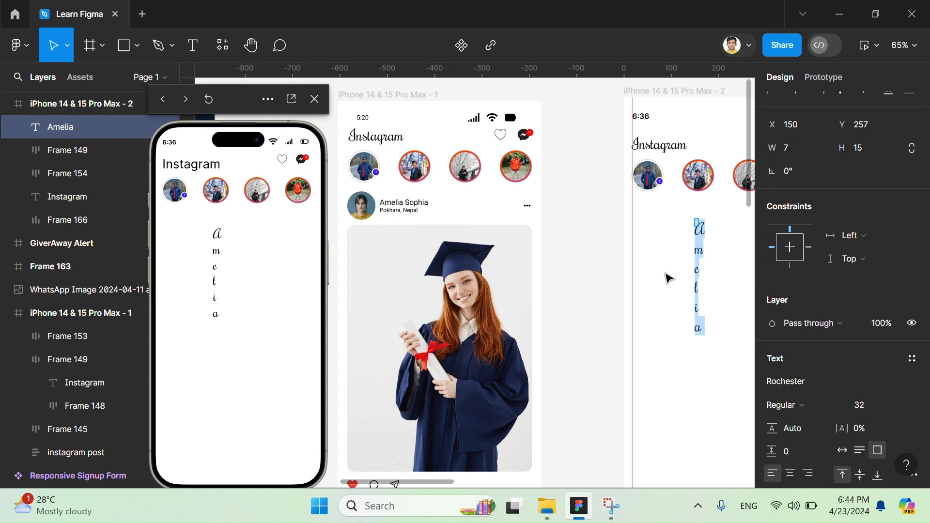
pyautogui.press('Escape')
pyautogui.click(698, 220)
pyautogui.click(703, 234)
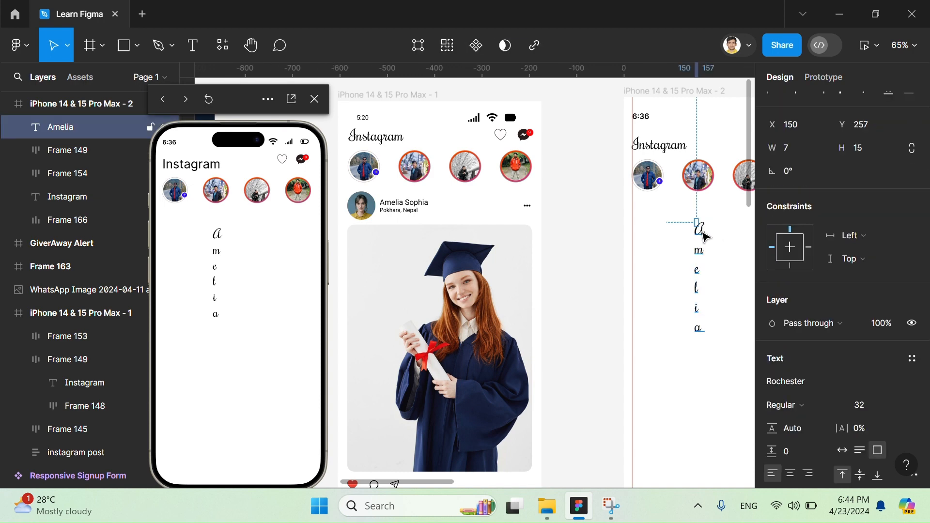
pyautogui.press('Delete')
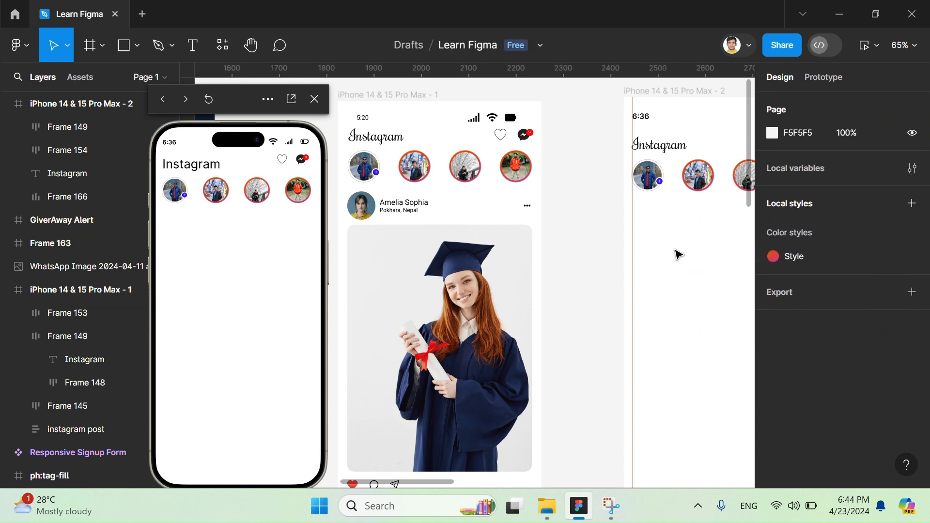
# - Add a text layer below the story row in iPhone 14 & 15 Pro Max - 2 with the poster's full name in Roboto
pyautogui.press('t')
pyautogui.click(634, 238)
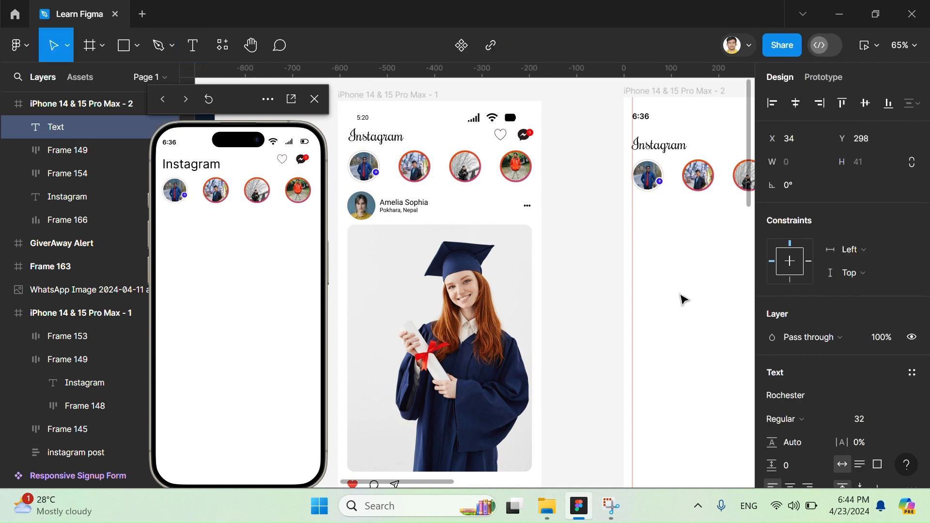
pyautogui.click(812, 415)
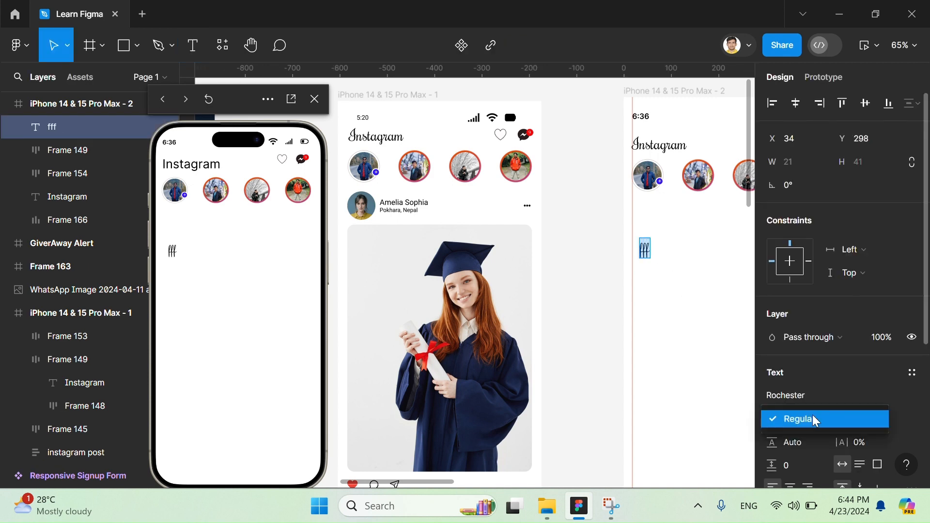
pyautogui.click(806, 396)
pyautogui.click(624, 199)
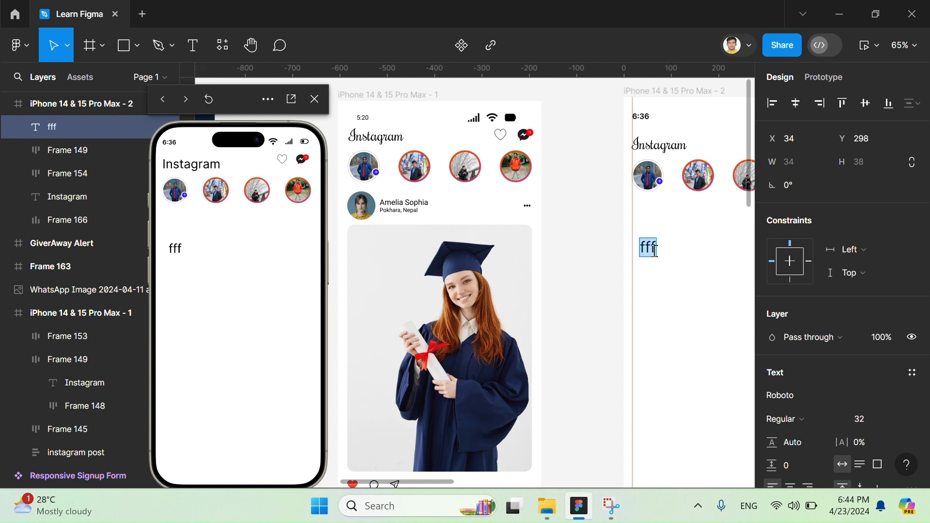
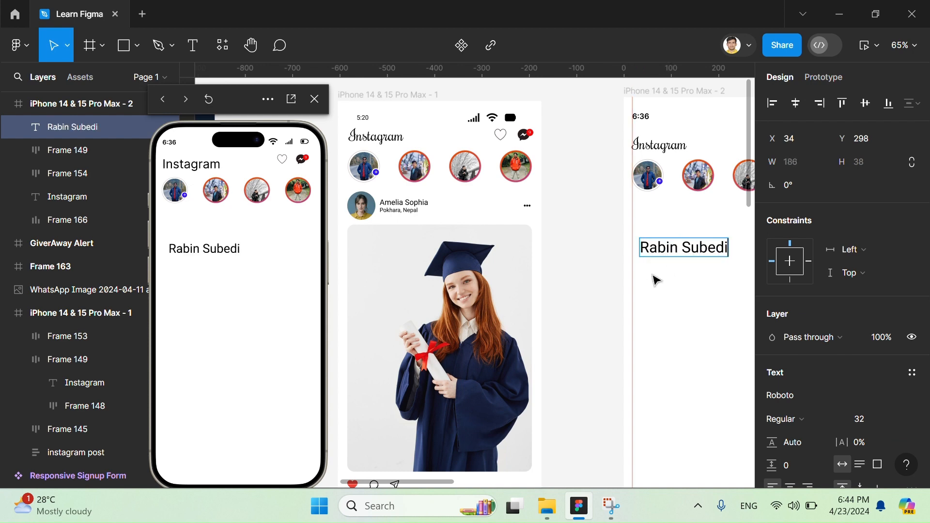
pyautogui.press('Escape')
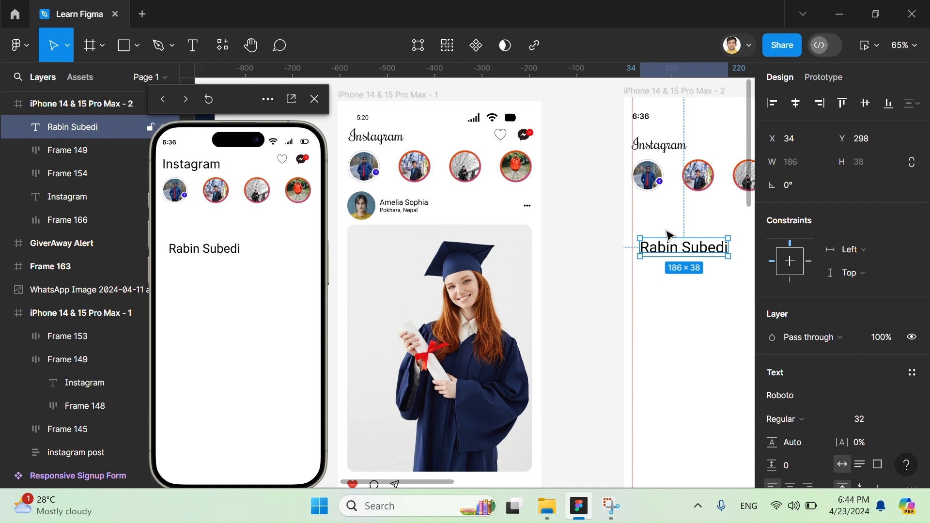
# - Move the name text up under the story row to X 25, Y 226 and set its font size to 20
pyautogui.moveTo(671, 236); pyautogui.dragTo(666, 202)
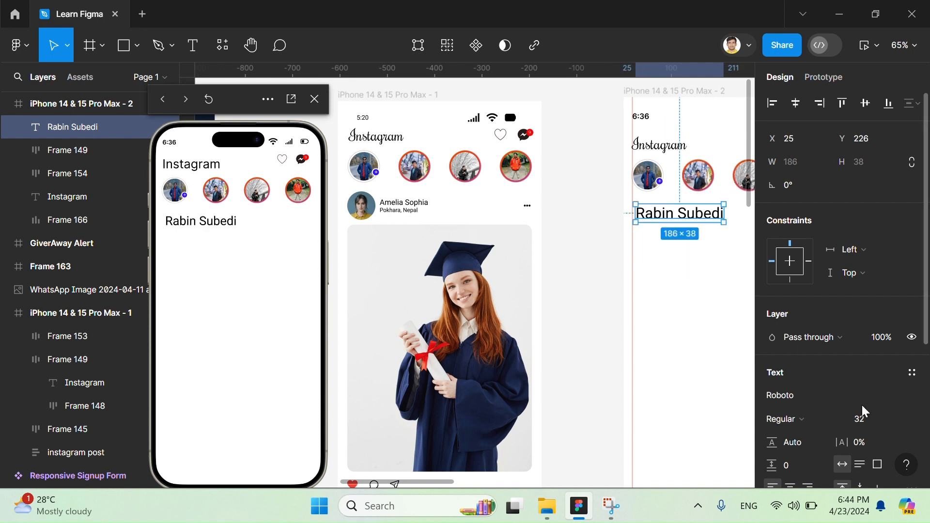
pyautogui.click(898, 418)
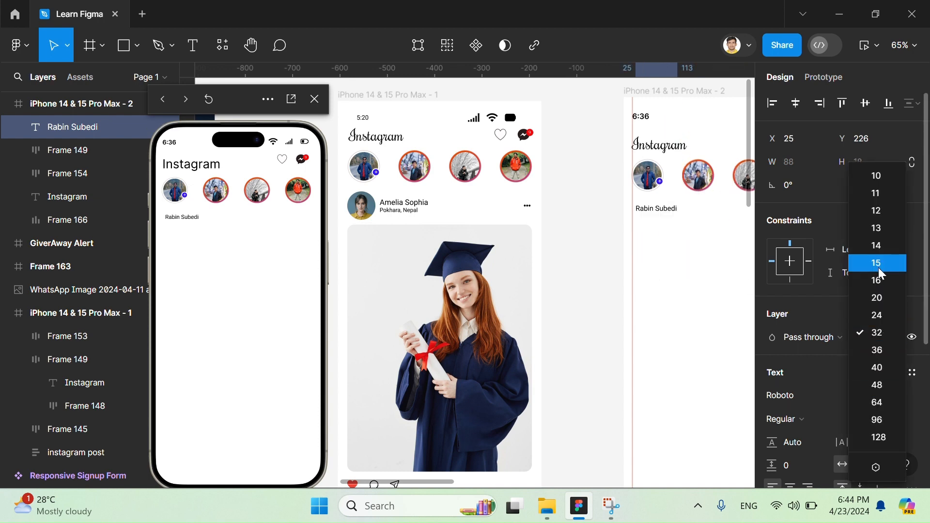
pyautogui.click(878, 299)
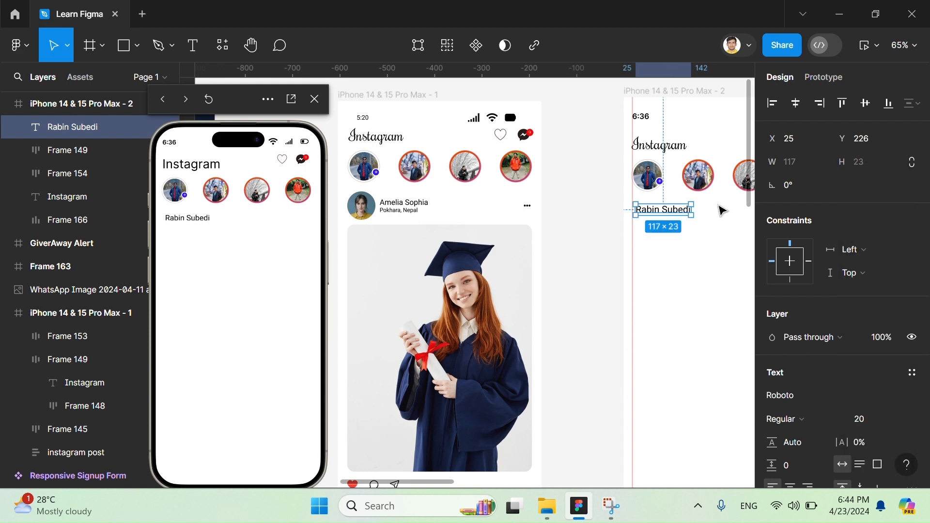
# - Shift the name text to X 84 and add a copy below it at Y 279 reading "Kushma, Nepal"
pyautogui.moveTo(678, 218); pyautogui.dragTo(705, 235)
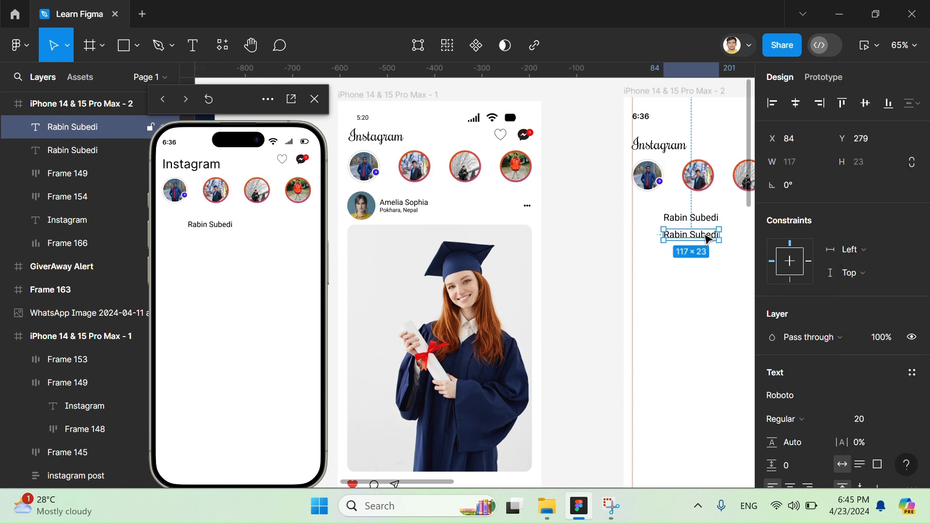
pyautogui.doubleClick(705, 235)
pyautogui.write('Kushma, nepal')
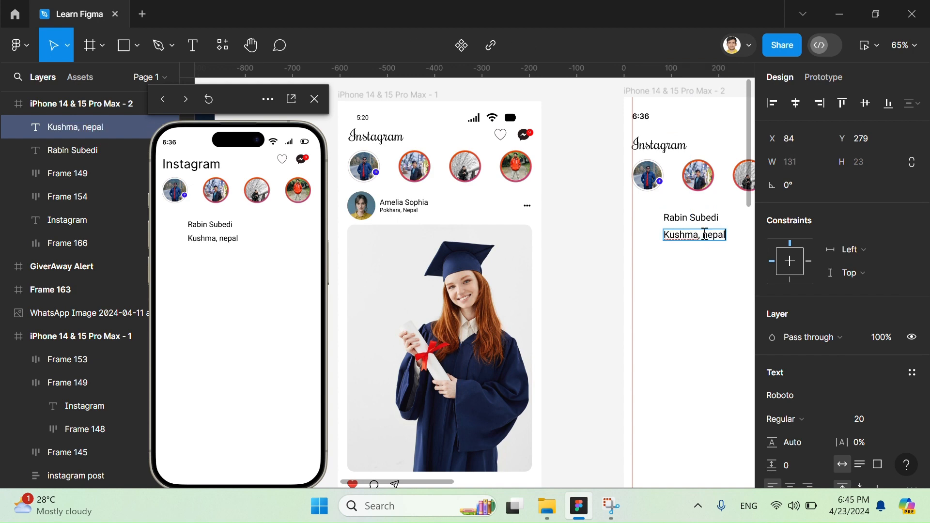
pyautogui.write('N')
# - Set the "Kushma, Nepal" text to font size 15 and move it up beneath the name to X 86, Y 266
pyautogui.hotkey('ctrl', 'a')
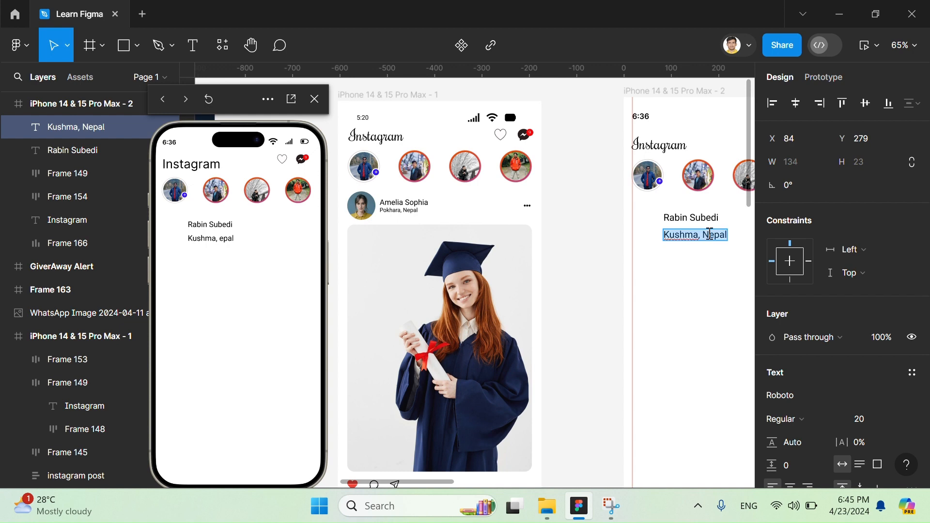
pyautogui.click(899, 411)
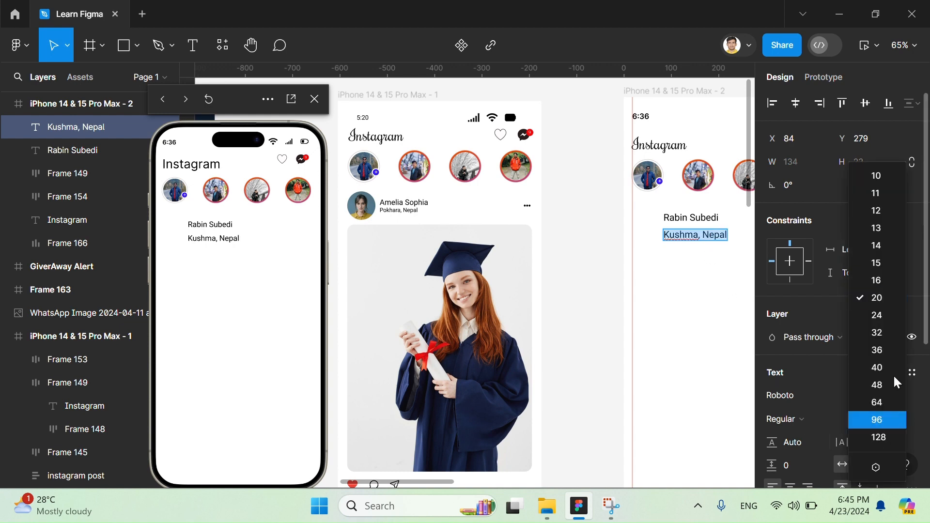
pyautogui.click(879, 267)
pyautogui.scroll(5, 695, 240)
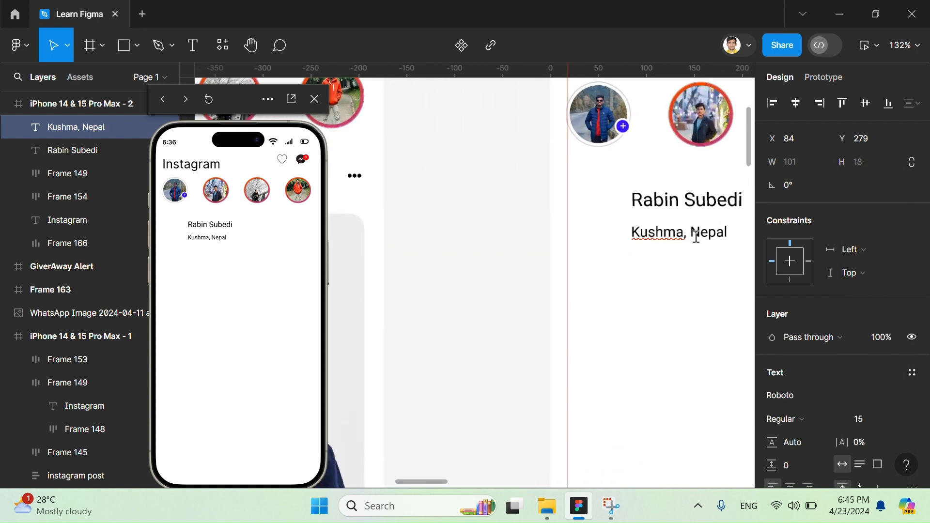
pyautogui.press('Escape')
pyautogui.moveTo(692, 238); pyautogui.dragTo(696, 231)
pyautogui.scroll(-5, 690, 267)
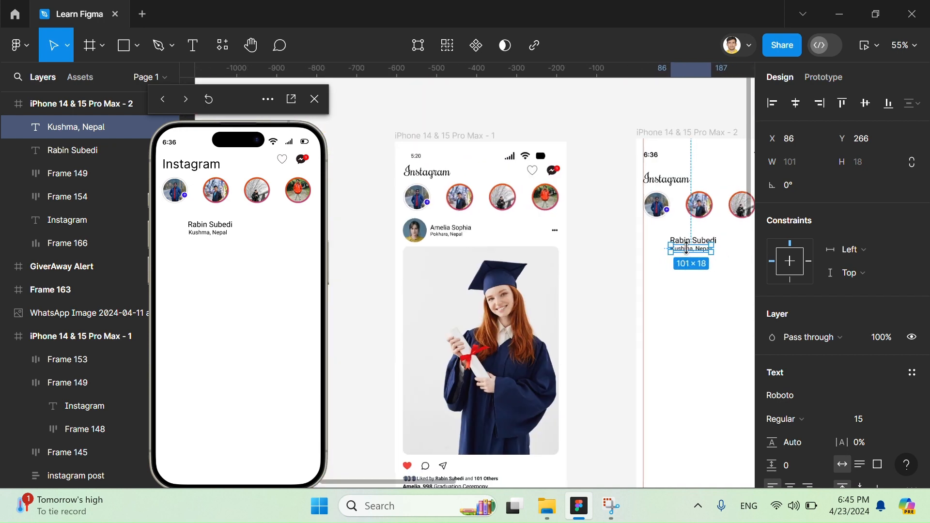
# - Combine the name and "Kushma, Nepal" texts into one vertical auto layout frame
pyautogui.keyDown('shift'); pyautogui.click(698, 241); pyautogui.keyUp('shift')
pyautogui.hotkey('shift', 'a')
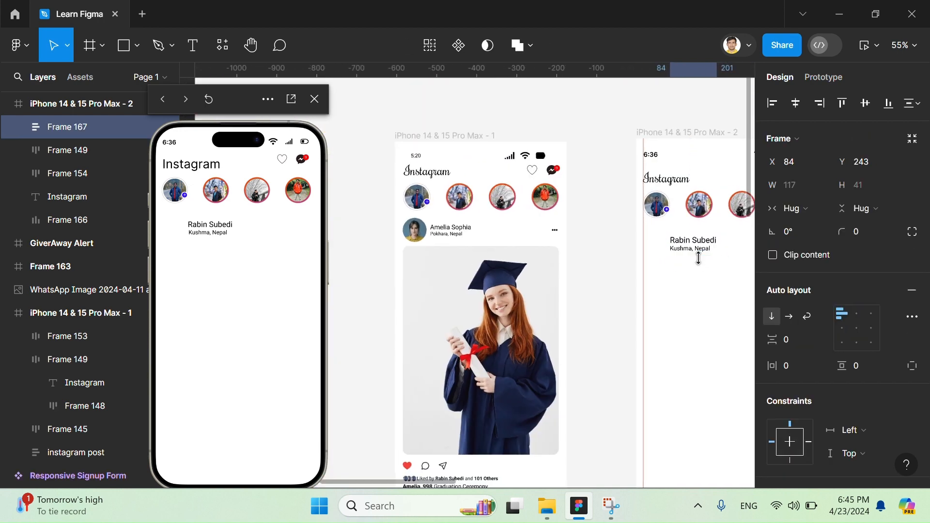
pyautogui.click(699, 299)
pyautogui.scroll(5, 699, 298)
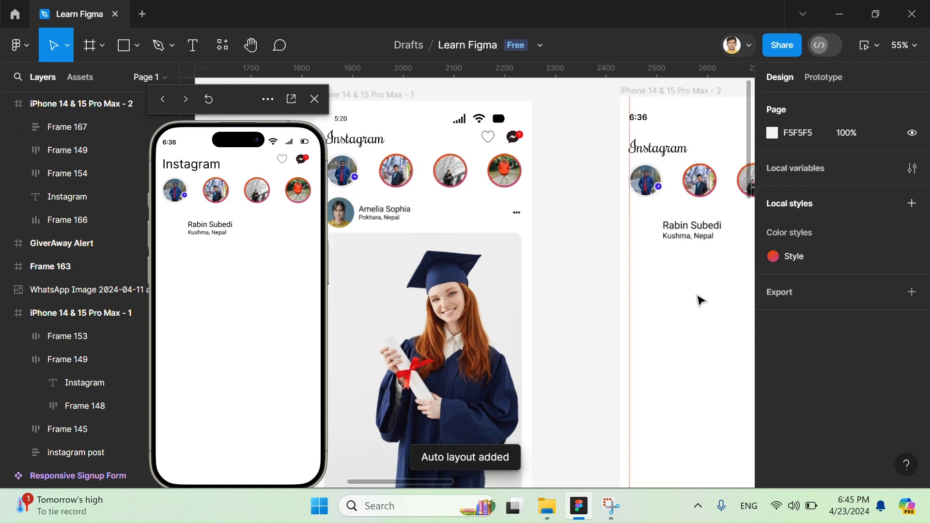
# - Draw a 45 × 45 circle beside the name and location block at X 28, Y 244
pyautogui.click(137, 46)
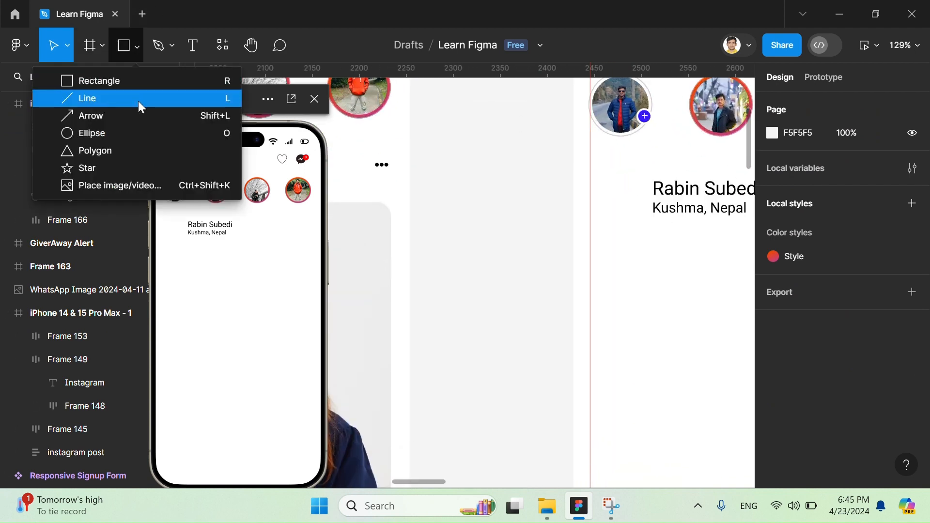
pyautogui.click(162, 130)
pyautogui.moveTo(605, 180)
pyautogui.mouseDown()
pyautogui.moveTo(637, 228)
pyautogui.moveTo(658, 235)
pyautogui.moveTo(617, 209)
pyautogui.mouseUp()
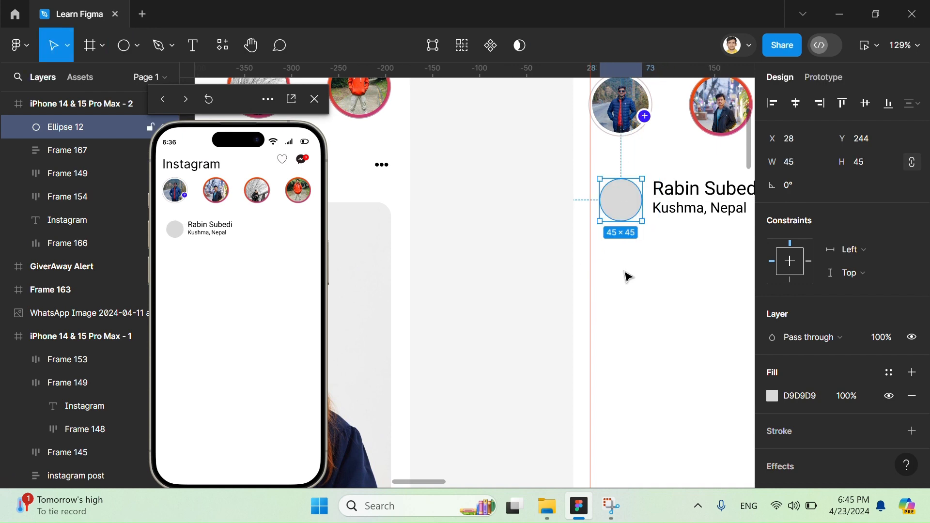
pyautogui.click(625, 273)
# - Try to paste a copy of the first story's photo onto the grey circle
pyautogui.scroll(-3, 605, 208)
pyautogui.scroll(4, 604, 172)
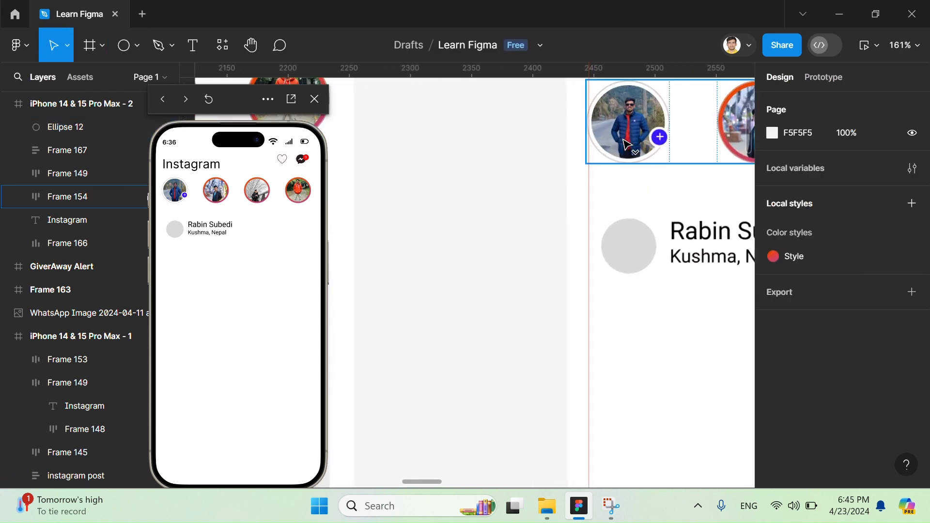
pyautogui.click(627, 144)
pyautogui.keyDown('ctrl'); pyautogui.click(626, 142); pyautogui.keyUp('ctrl')
pyautogui.hotkey('ctrl', 'c')
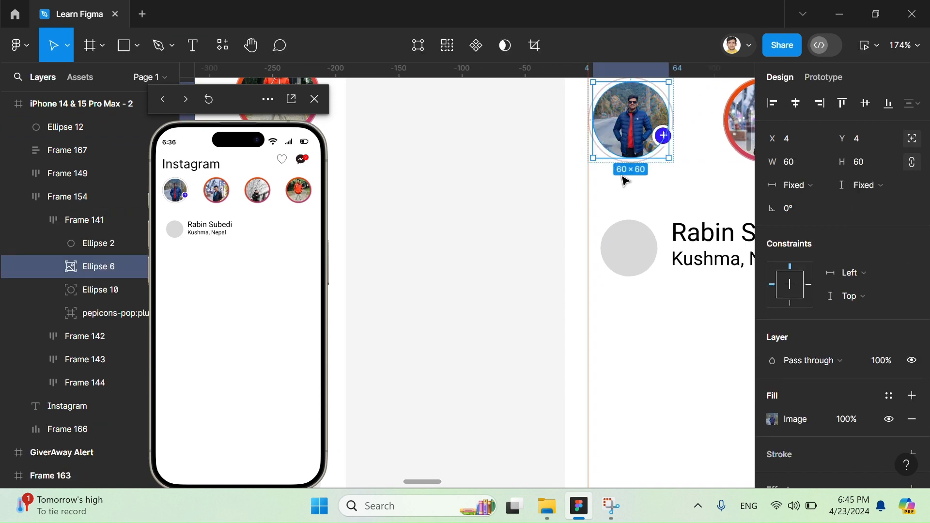
pyautogui.click(617, 254)
pyautogui.hotkey('ctrl', 'v')
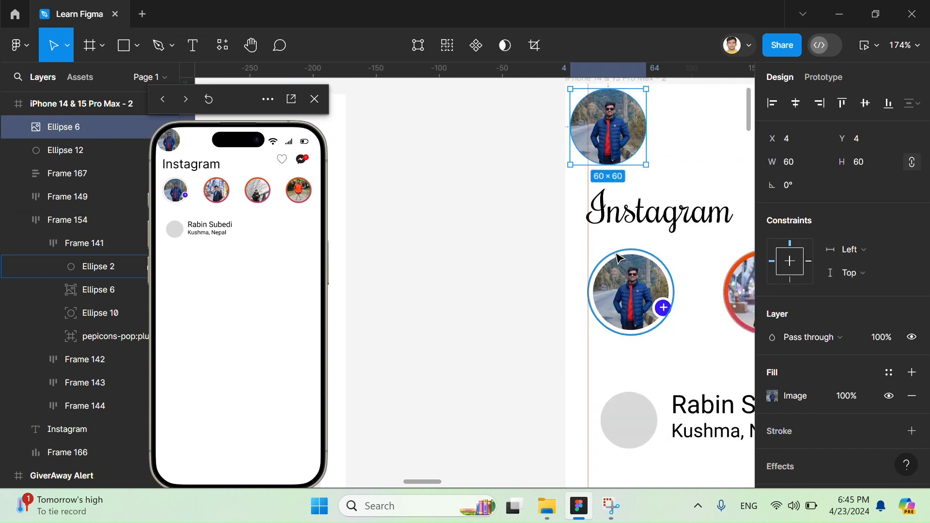
pyautogui.hotkey('ctrl', 'z')
# - Copy the first story's photo and place the copy over the grey circle at X 18, Y 236
pyautogui.scroll(-3, 618, 259)
pyautogui.hscroll(1, 618, 258)
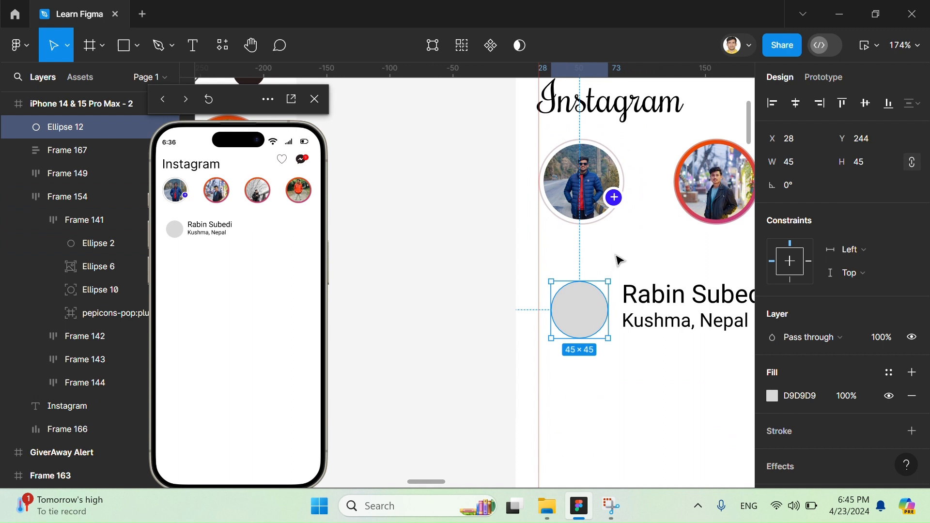
pyautogui.doubleClick(580, 165)
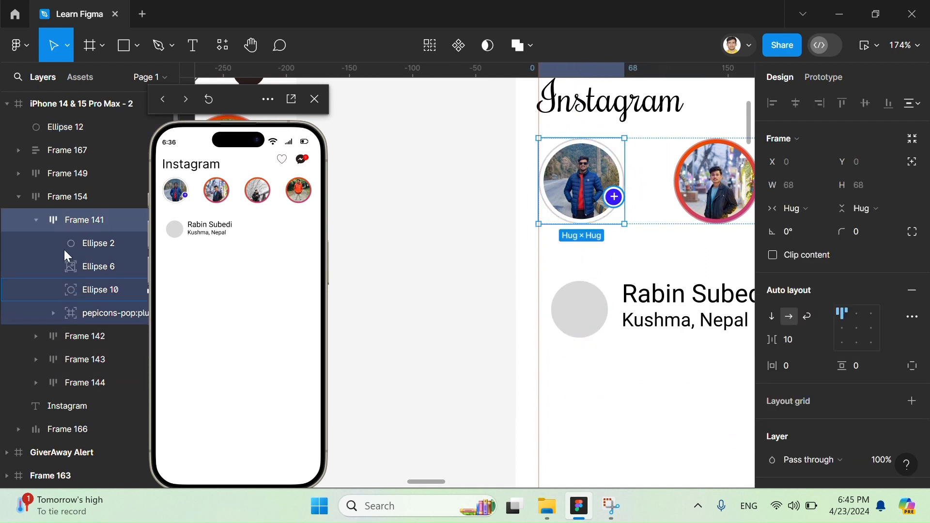
pyautogui.click(581, 185)
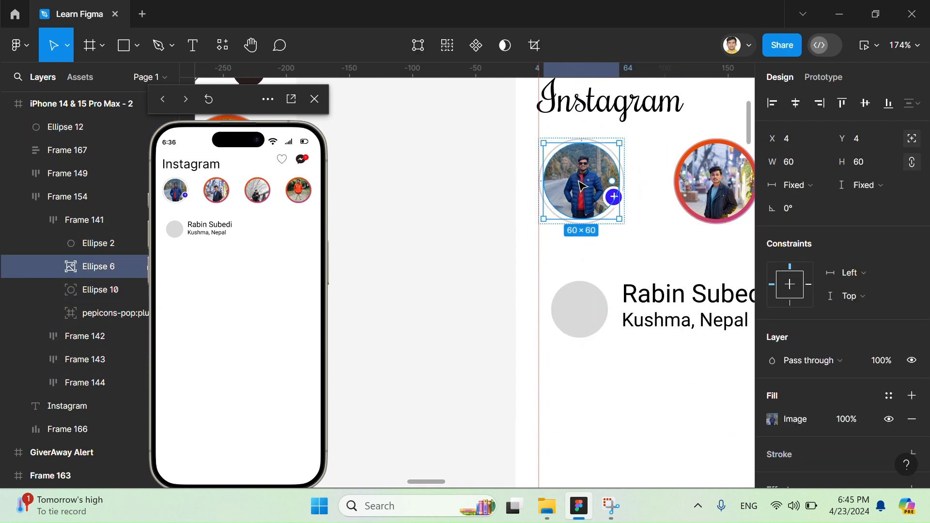
pyautogui.hotkey('ctrl', 'c')
pyautogui.click(589, 316)
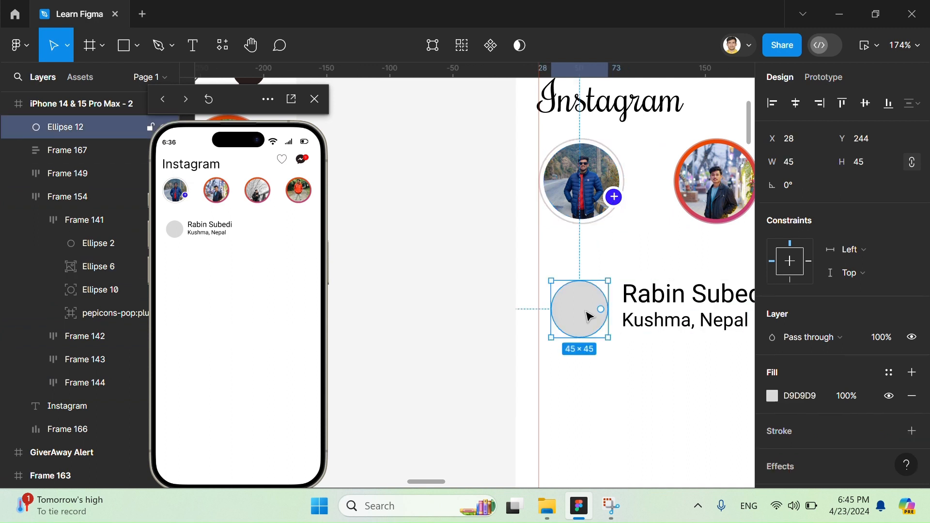
pyautogui.hotkey('ctrl', 'v')
pyautogui.scroll(-3, 586, 311)
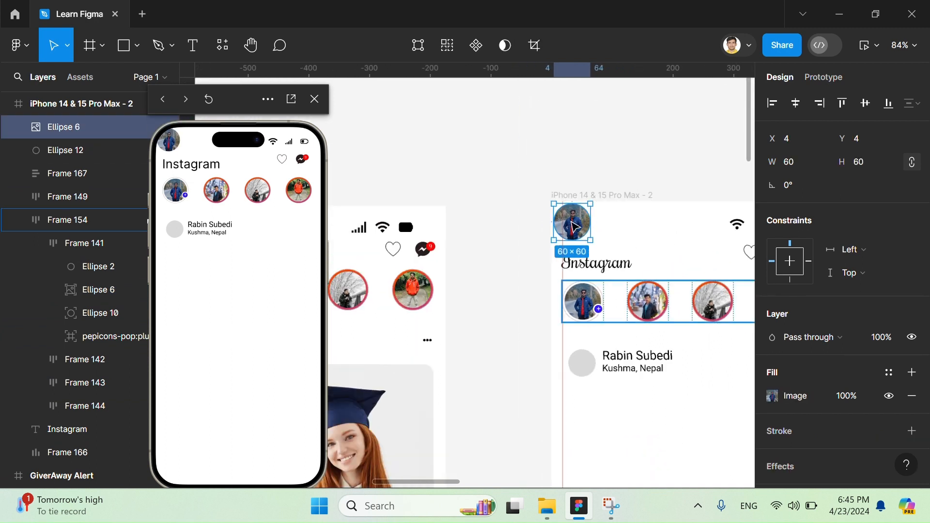
pyautogui.moveTo(582, 204); pyautogui.dragTo(585, 372)
pyautogui.hotkey('ctrl', 'z')
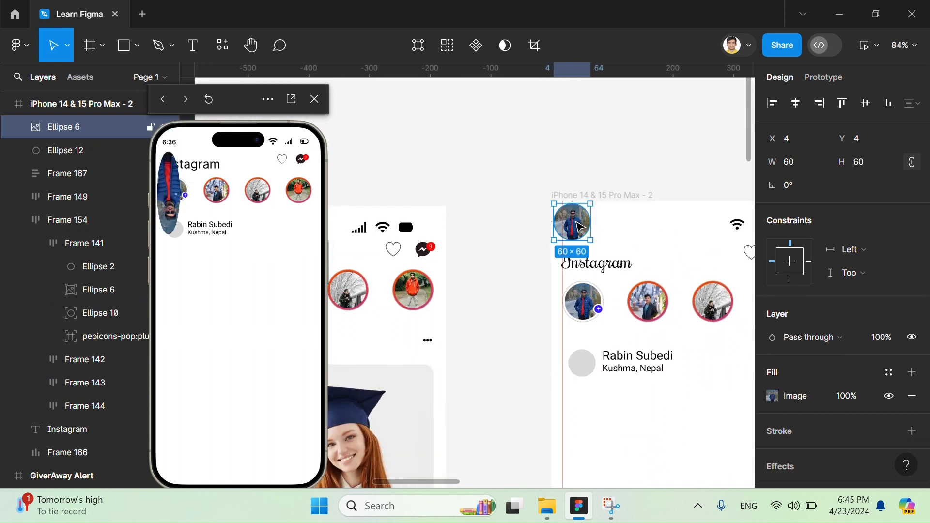
pyautogui.moveTo(576, 222); pyautogui.dragTo(588, 367)
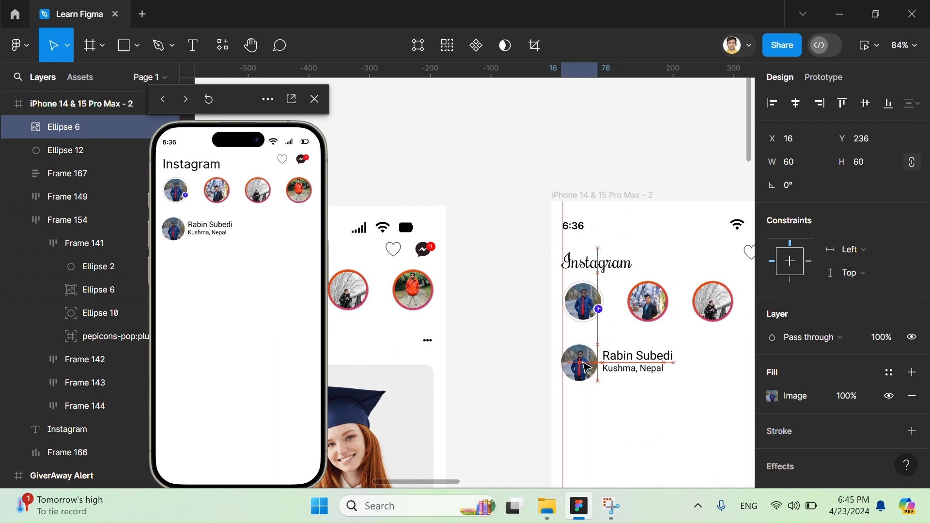
pyautogui.click(18, 221)
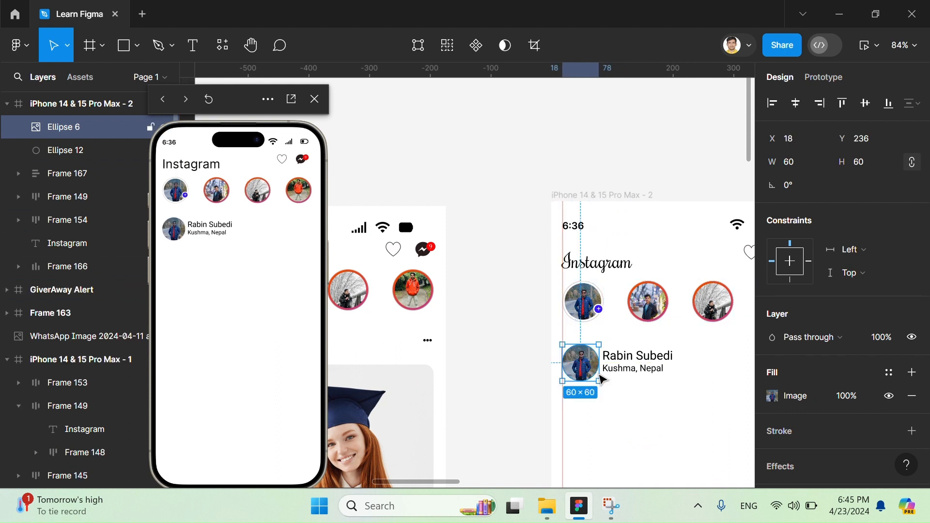
# - Move the photo copy aside and delete the grey circle underneath it
pyautogui.scroll(3, 583, 372)
pyautogui.moveTo(583, 366); pyautogui.dragTo(605, 425)
pyautogui.click(578, 348)
pyautogui.press('Delete')
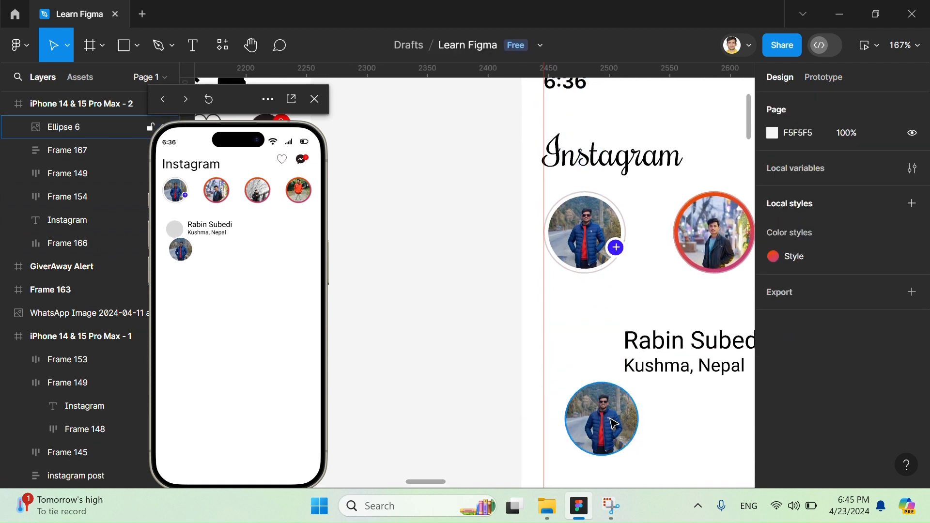
# - Move the photo back beside the name and scale it down to 44 × 44 at X 28, Y 243
pyautogui.click(614, 430)
pyautogui.moveTo(592, 391); pyautogui.dragTo(575, 322)
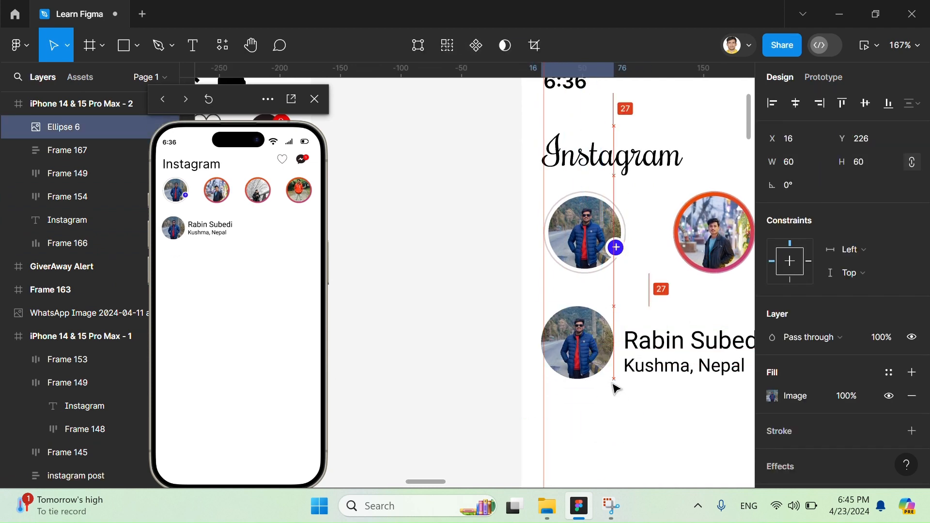
pyautogui.moveTo(614, 387)
pyautogui.mouseDown()
pyautogui.moveTo(592, 354)
pyautogui.moveTo(609, 381)
pyautogui.mouseUp()
pyautogui.press('alt')
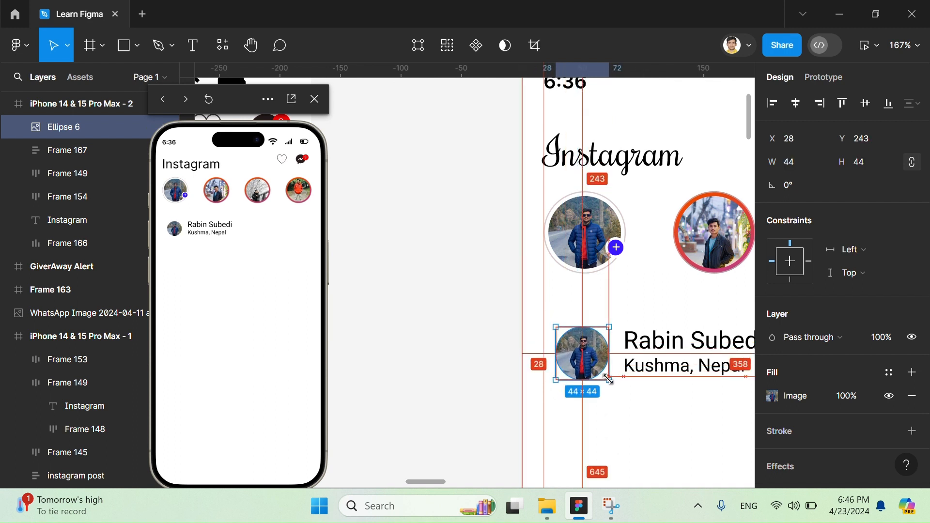
pyautogui.scroll(-10, 546, 326)
pyautogui.scroll(5, 547, 326)
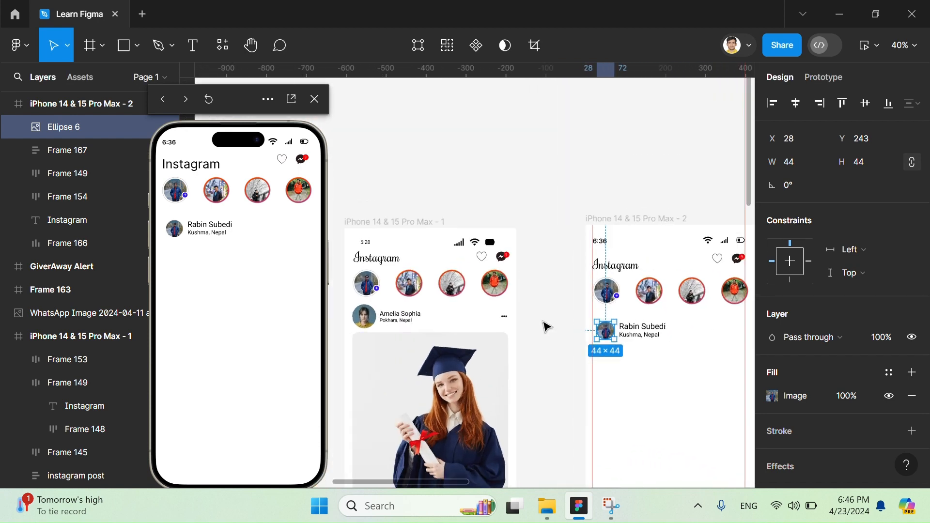
# - Enlarge the profile photo to 52 × 52 at X 18 and nudge the name and location block closer to it
pyautogui.scroll(10, 587, 262)
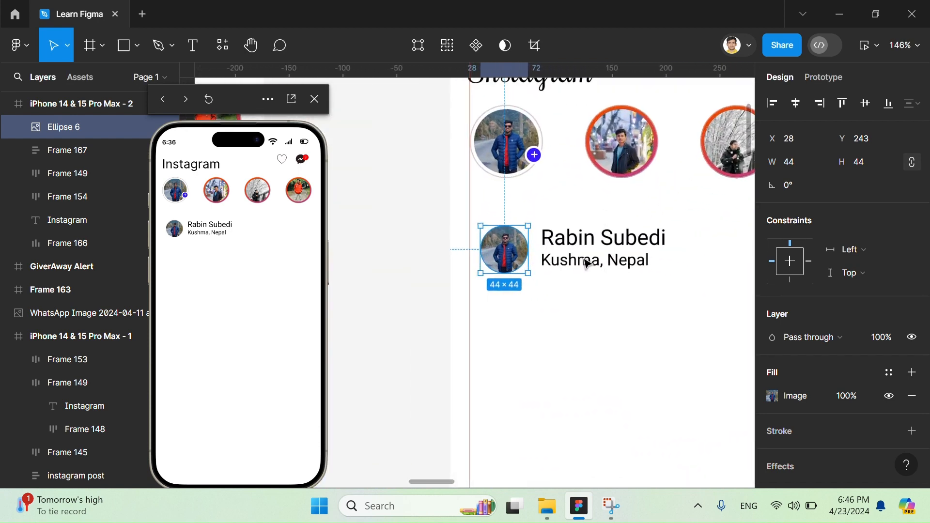
pyautogui.moveTo(512, 281); pyautogui.dragTo(491, 266)
pyautogui.click(600, 265)
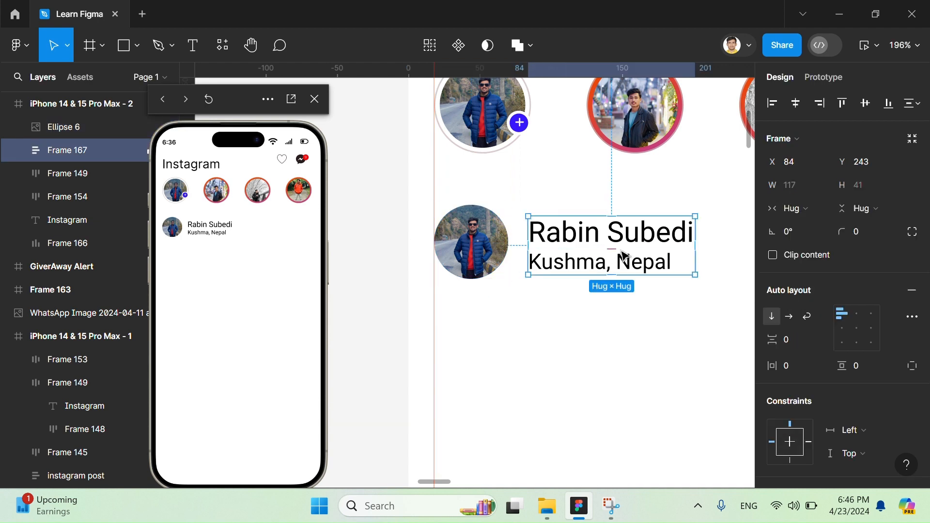
pyautogui.moveTo(622, 252); pyautogui.dragTo(622, 252)
# - Combine the profile photo and the name block into a horizontal auto layout and slightly widen the gap between them
pyautogui.keyDown('shift'); pyautogui.click(487, 250); pyautogui.keyUp('shift')
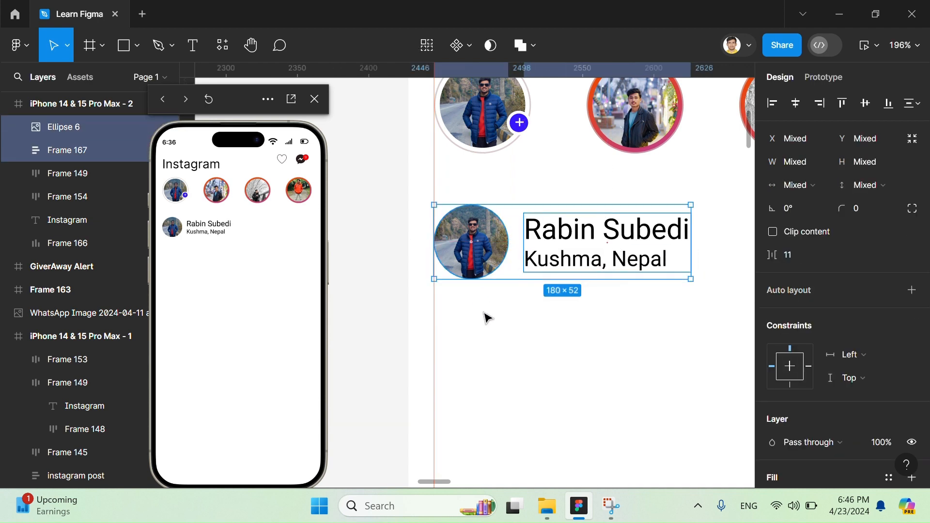
pyautogui.hotkey('shift', 'a')
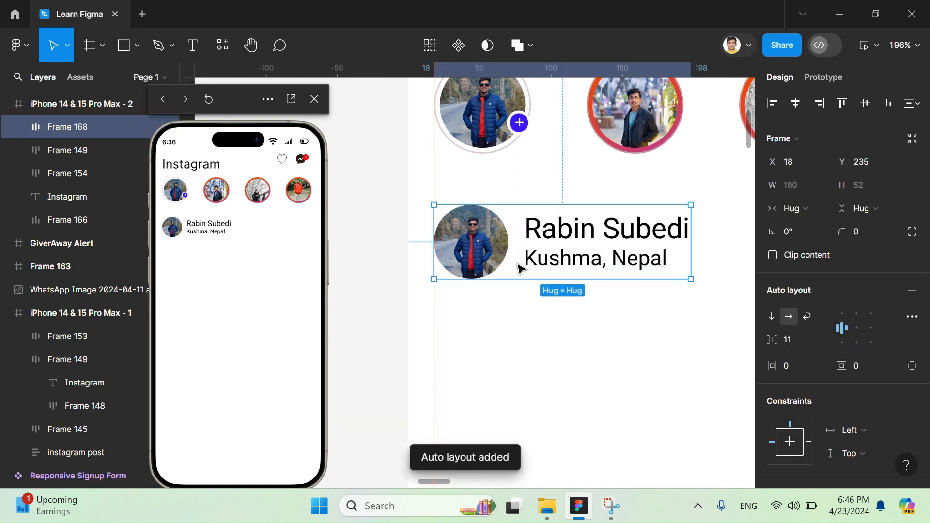
pyautogui.click(517, 239)
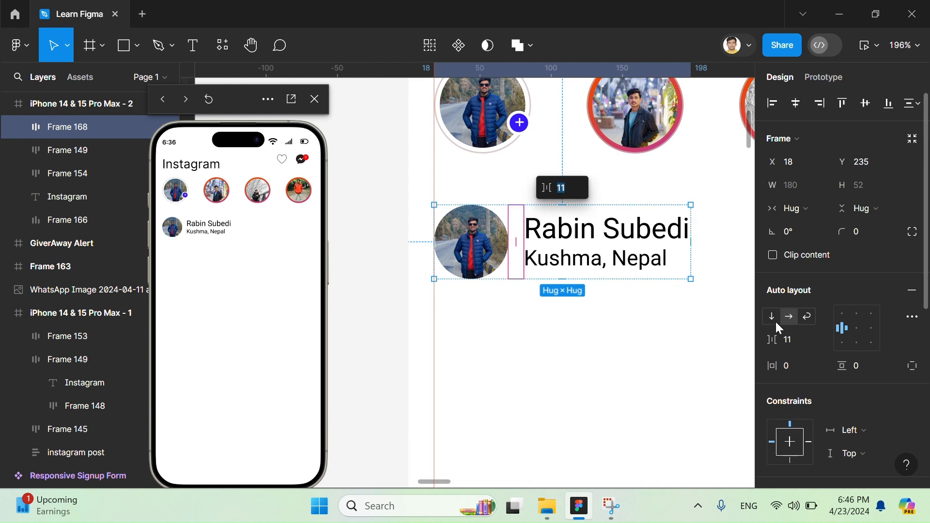
pyautogui.moveTo(773, 339)
pyautogui.mouseDown()
pyautogui.moveTo(784, 341)
pyautogui.moveTo(758, 339)
pyautogui.moveTo(776, 340)
pyautogui.mouseUp()
pyautogui.click(660, 299)
pyautogui.scroll(-10, 659, 299)
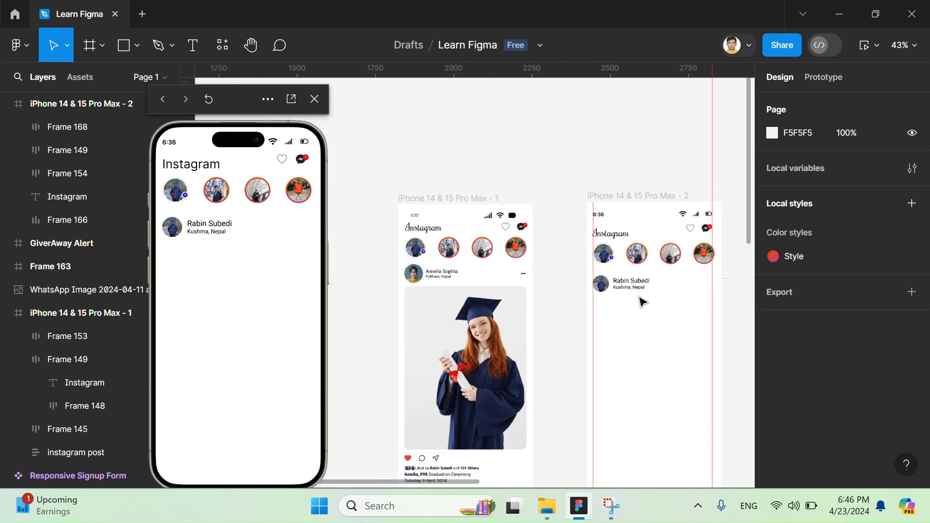
# - Delete the stray 24 × 24 material-symbols:wifi frame beside iPhone 14 & 15 Pro Max - 2
pyautogui.click(523, 273)
pyautogui.scroll(8, 660, 291)
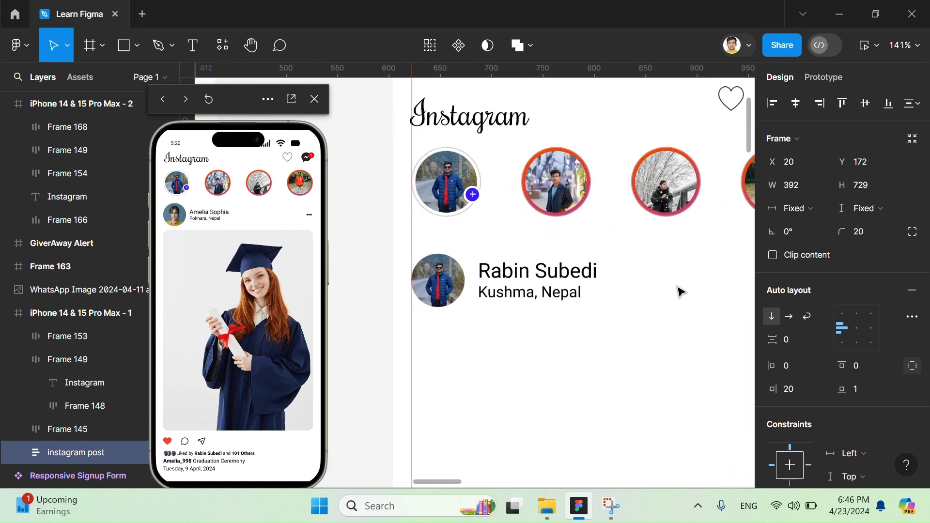
pyautogui.click(689, 309)
pyautogui.click(683, 280)
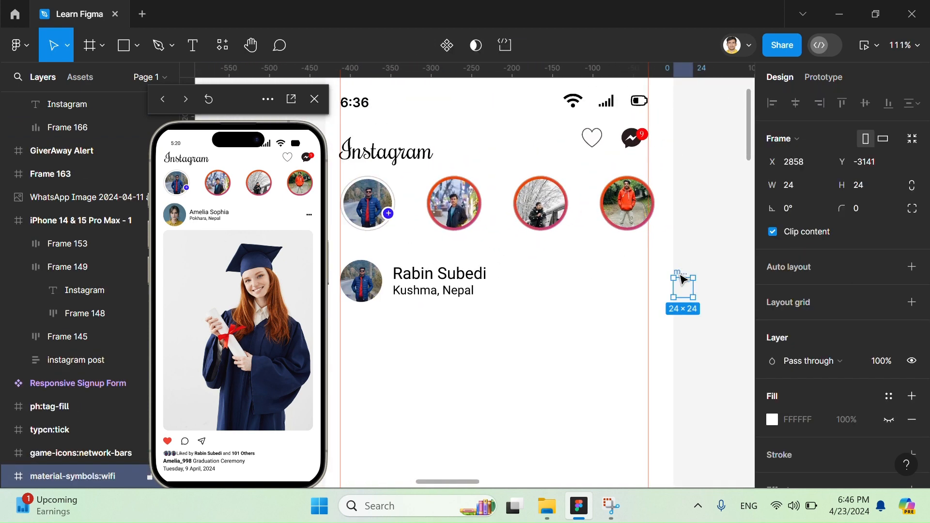
pyautogui.press('Delete')
# - Draw a circle about 11 × 11 beside the name in the post header of iPhone 14 & 15 Pro Max - 2
pyautogui.click(384, 111)
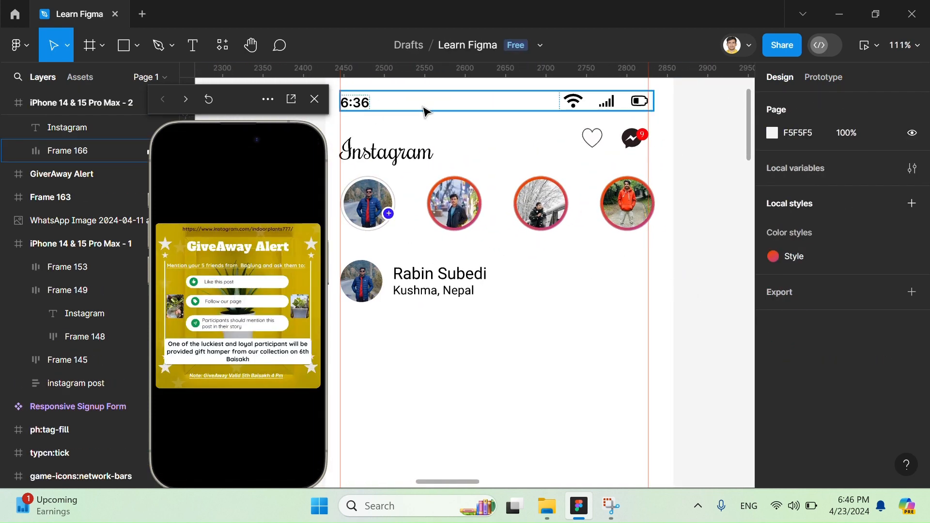
pyautogui.scroll(-3, 515, 210)
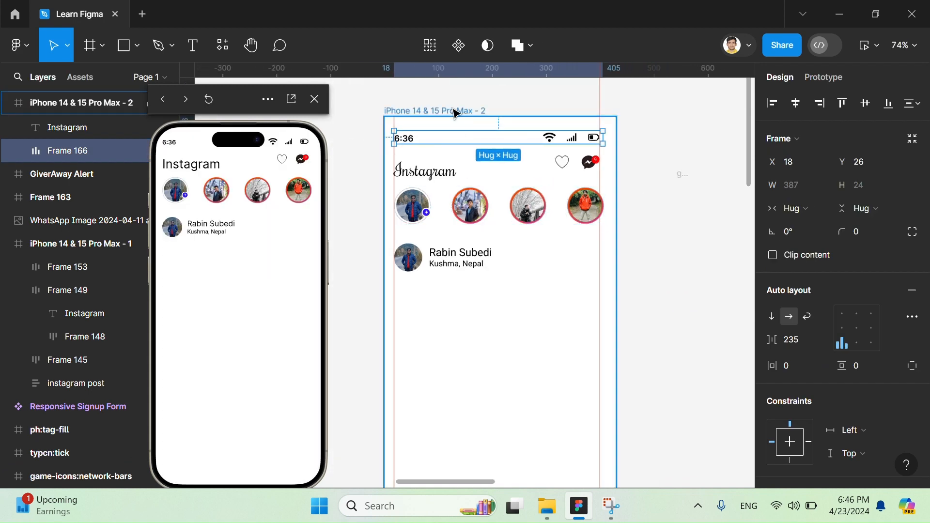
pyautogui.click(458, 112)
pyautogui.click(139, 45)
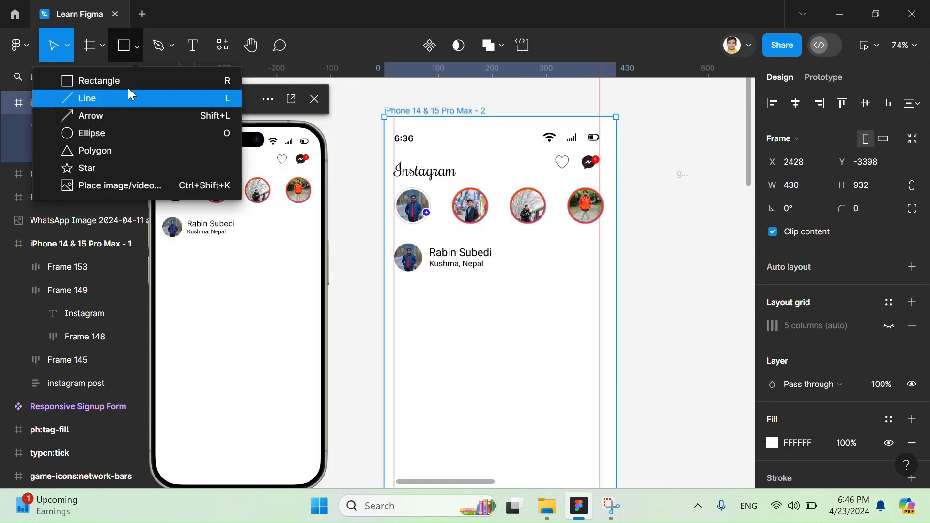
pyautogui.click(123, 133)
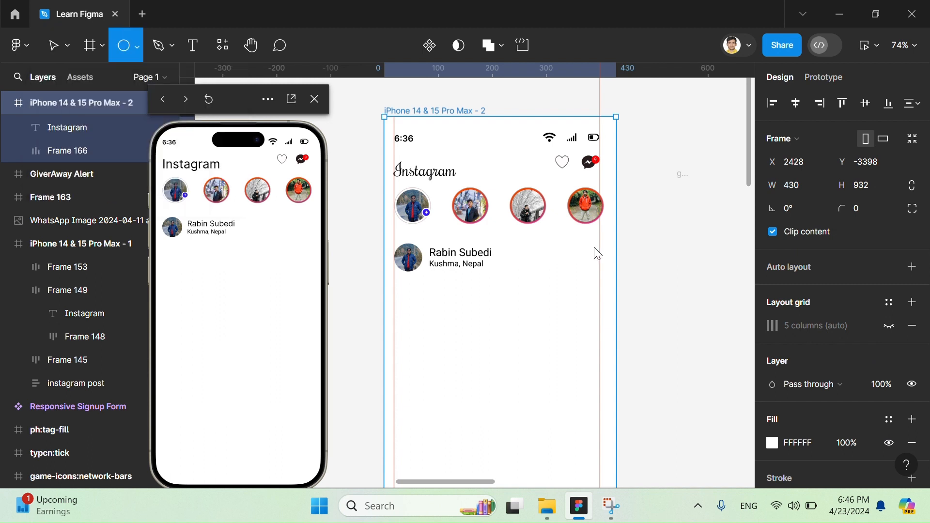
pyautogui.scroll(4, 543, 270)
pyautogui.moveTo(524, 236)
pyautogui.mouseDown()
pyautogui.moveTo(555, 249)
pyautogui.moveTo(532, 244)
pyautogui.mouseUp()
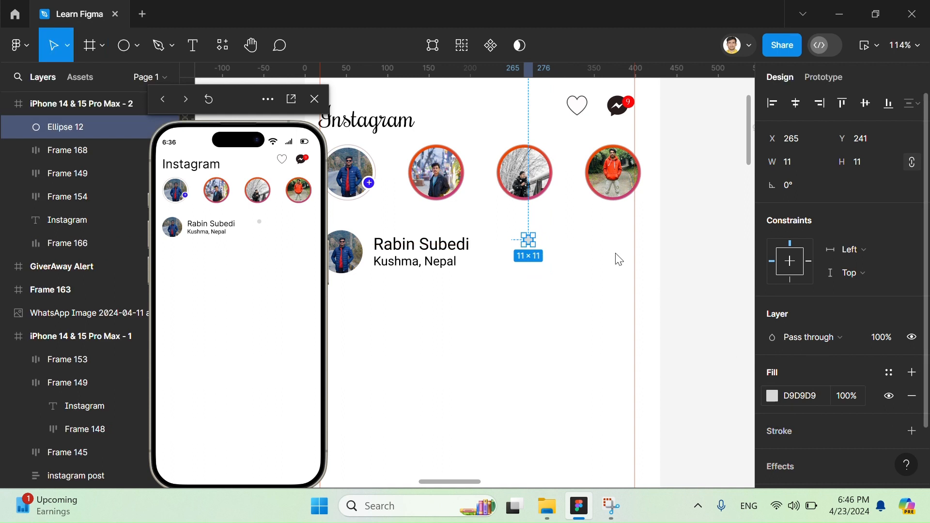
# - Fill the small circle beside the name with black 000000
pyautogui.click(772, 396)
pyautogui.moveTo(653, 268); pyautogui.dragTo(554, 333)
pyautogui.click(535, 226)
pyautogui.scroll(3, 535, 226)
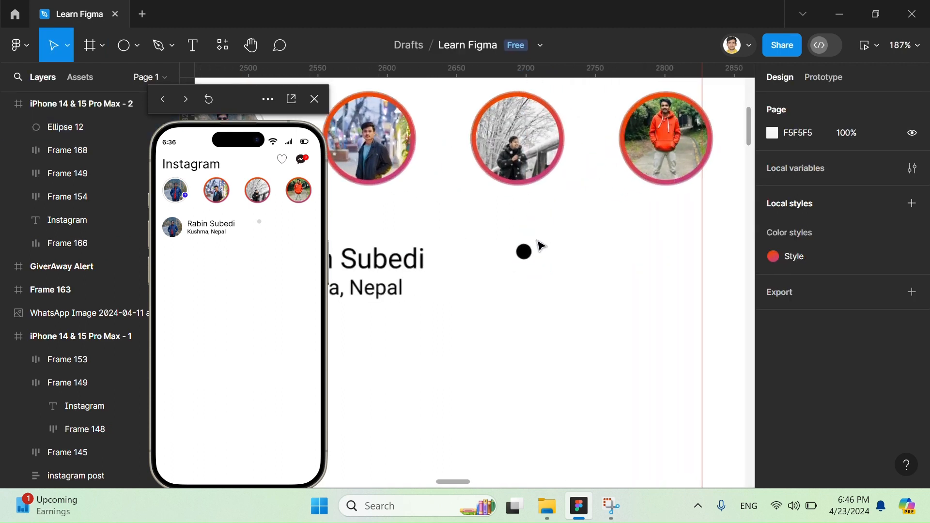
pyautogui.click(523, 252)
pyautogui.scroll(5, 525, 253)
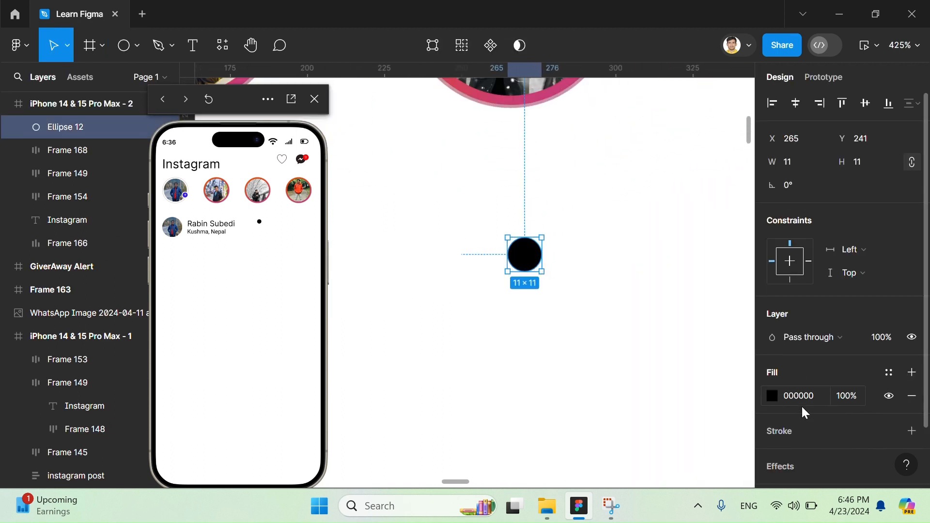
pyautogui.click(774, 397)
pyautogui.scroll(-5, 525, 233)
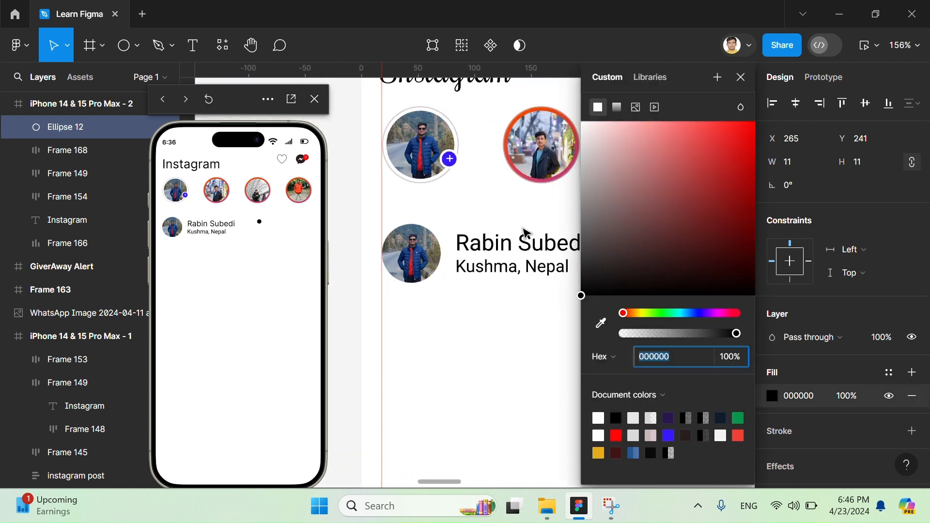
pyautogui.scroll(5, 525, 233)
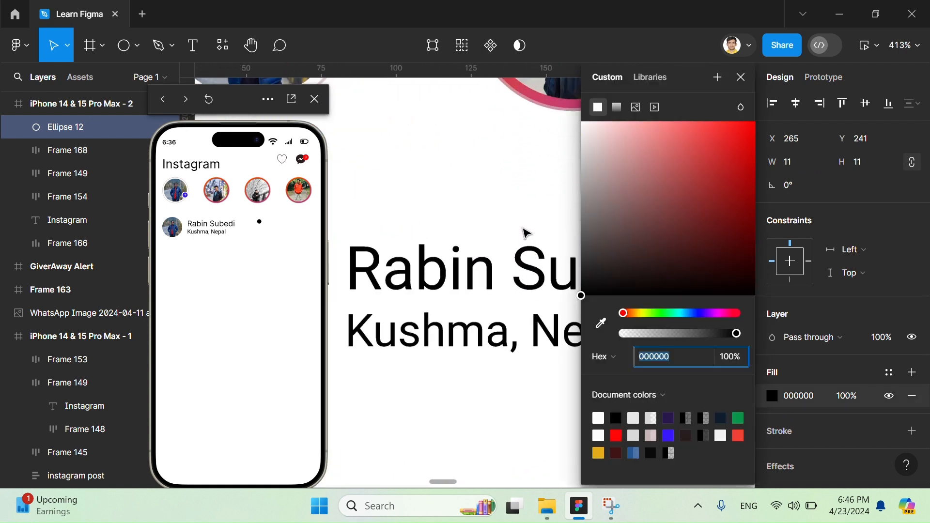
pyautogui.hscroll(-4, 523, 229)
pyautogui.hscroll(6, 524, 229)
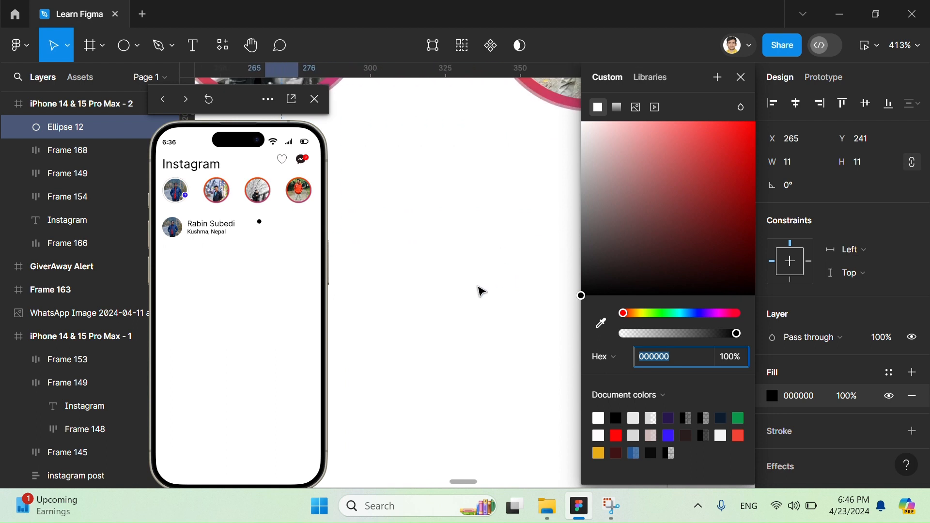
pyautogui.click(475, 284)
# - Shrink the black circle to 7 × 7 and duplicate it twice to form a horizontal row of three dots
pyautogui.hscroll(-2, 475, 284)
pyautogui.hscroll(-2, 475, 286)
pyautogui.scroll(5, 459, 275)
pyautogui.hscroll(-3, 477, 242)
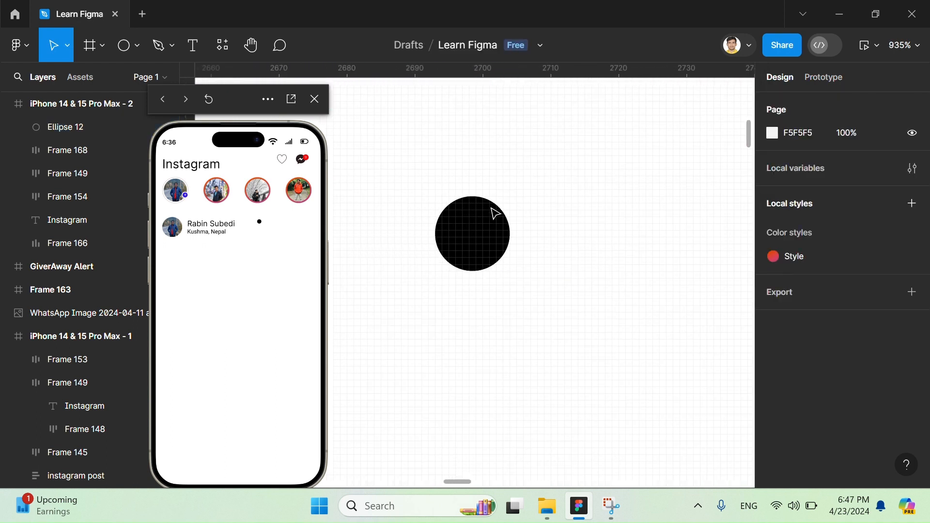
pyautogui.click(497, 215)
pyautogui.moveTo(510, 267); pyautogui.dragTo(552, 248)
pyautogui.press('Escape')
pyautogui.click(483, 242)
# - Examine the size and spacing of the options dots in the reference screen's post header for comparison
pyautogui.scroll(-5, 538, 245)
pyautogui.hscroll(-10, 543, 246)
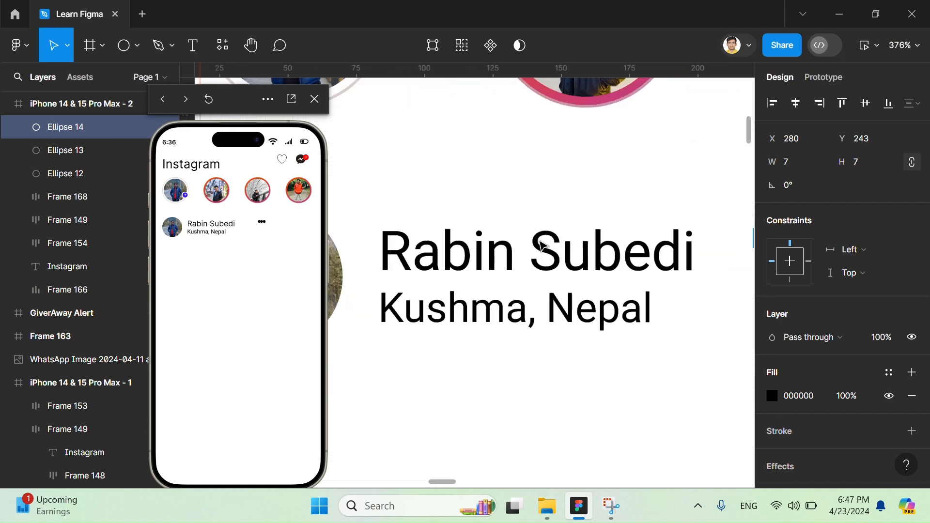
pyautogui.hscroll(-3, 545, 244)
pyautogui.scroll(-1, 547, 246)
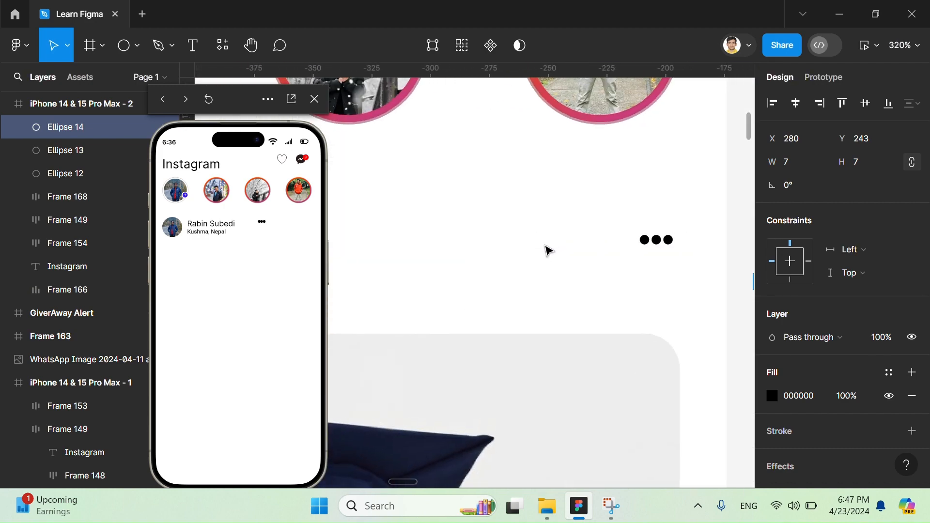
pyautogui.scroll(2, 547, 248)
pyautogui.hscroll(13, 549, 248)
pyautogui.hscroll(5, 552, 252)
pyautogui.scroll(9, 552, 252)
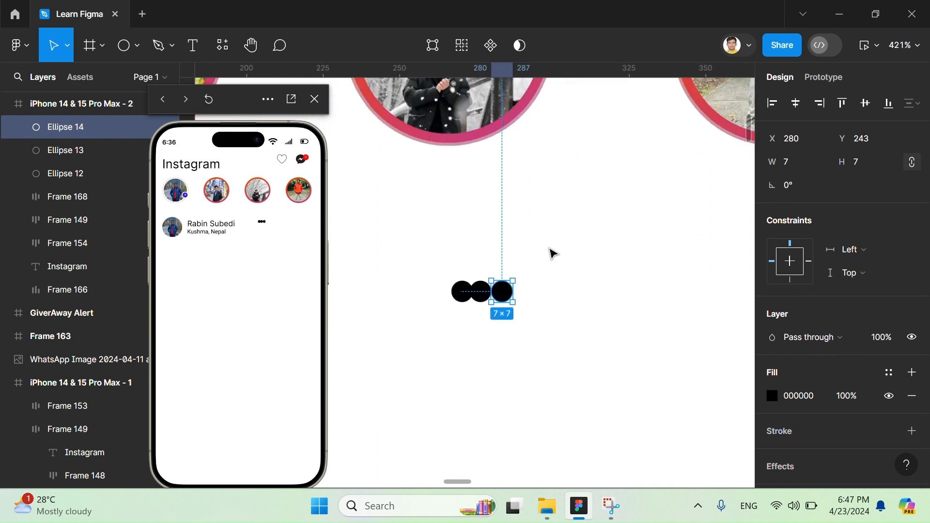
# - Move the middle and last dots so that all three dots are evenly spaced with gaps of 1
pyautogui.moveTo(578, 286); pyautogui.dragTo(604, 270)
pyautogui.moveTo(492, 266); pyautogui.dragTo(504, 266)
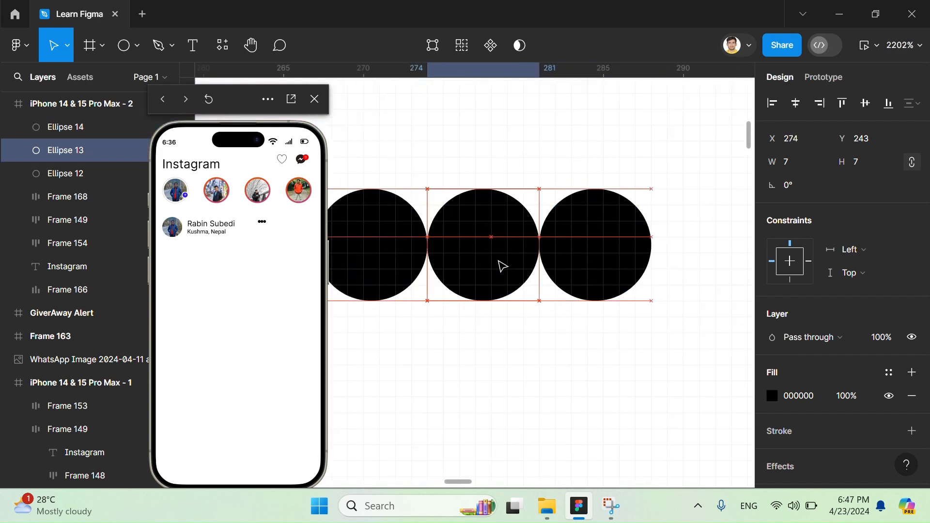
pyautogui.moveTo(580, 261); pyautogui.dragTo(619, 243)
pyautogui.moveTo(486, 253); pyautogui.dragTo(496, 257)
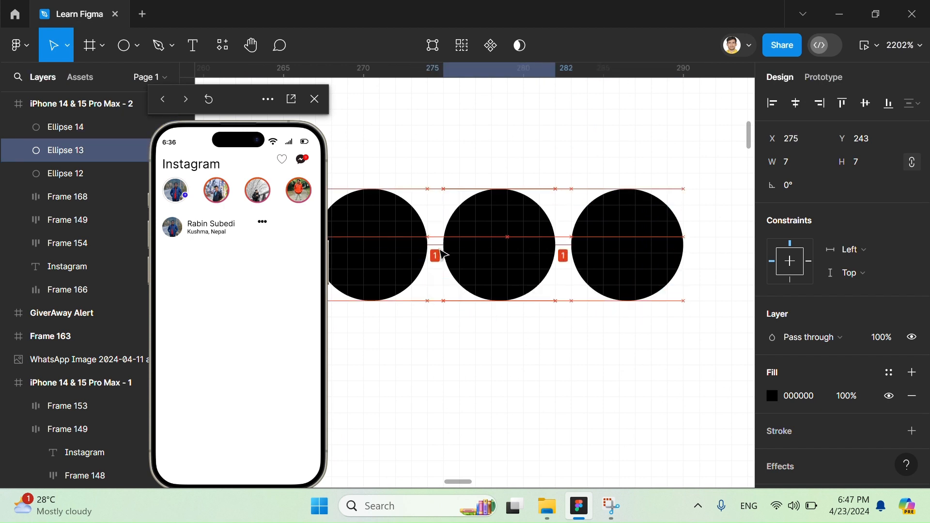
# - Combine the three black dots into one horizontal auto layout frame
pyautogui.click(395, 252)
pyautogui.keyDown('shift'); pyautogui.click(494, 252); pyautogui.keyUp('shift')
pyautogui.keyDown('shift'); pyautogui.click(668, 255); pyautogui.keyUp('shift')
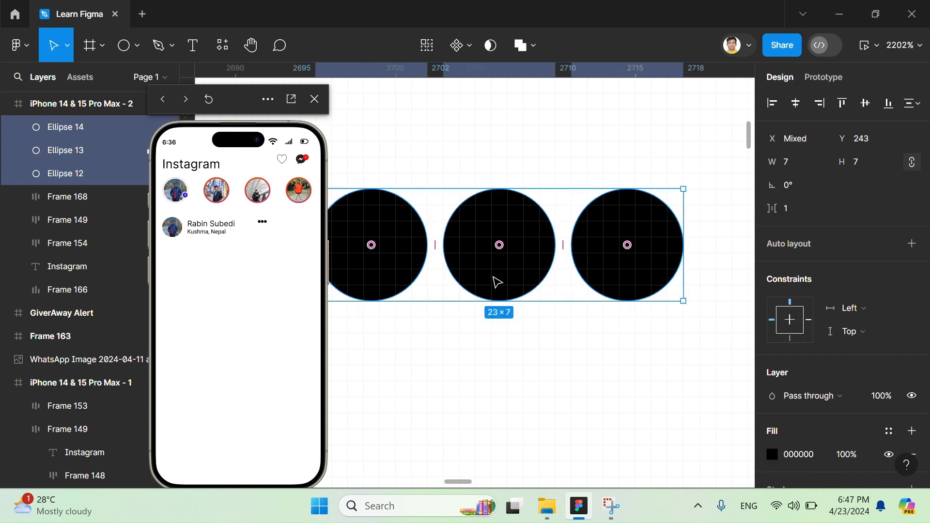
pyautogui.hotkey('shift', 'a')
pyautogui.scroll(-3, 500, 282)
pyautogui.rightClick(502, 249)
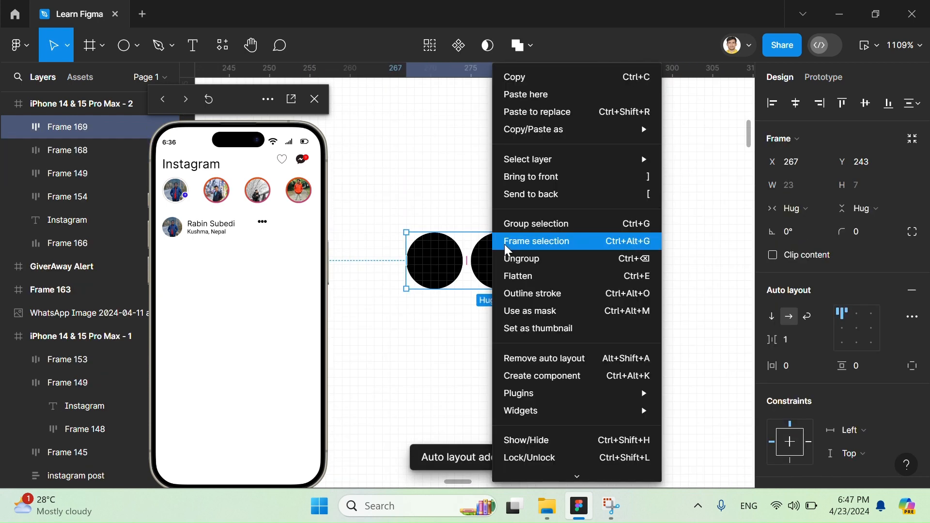
pyautogui.scroll(-5, 451, 193)
pyautogui.scroll(-6, 453, 196)
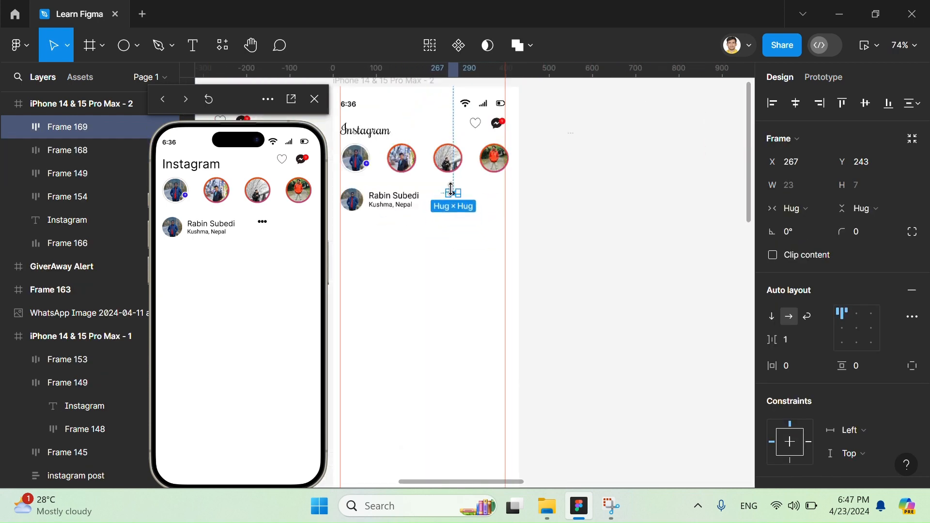
pyautogui.scroll(4, 453, 197)
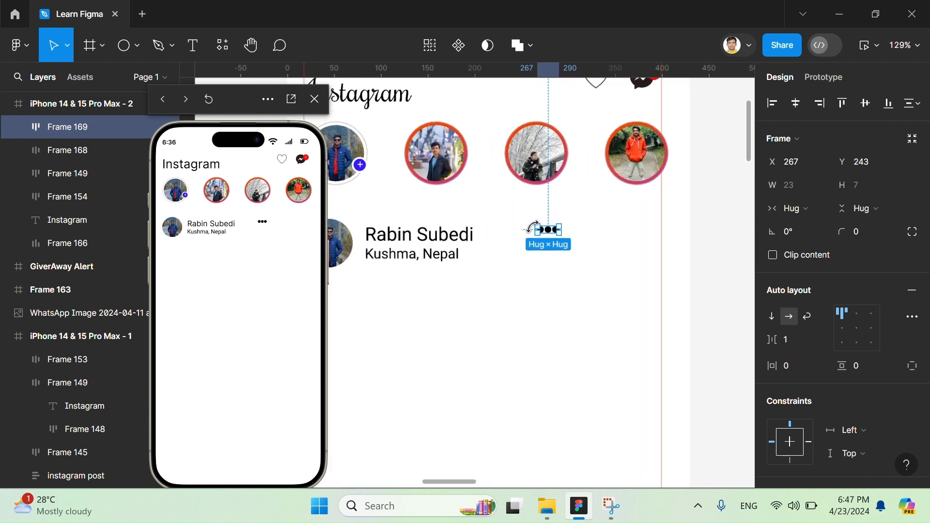
# - Move the dots frame to X 376 against the far guide and align its vertical centre with the profile block
pyautogui.moveTo(550, 231); pyautogui.dragTo(652, 256)
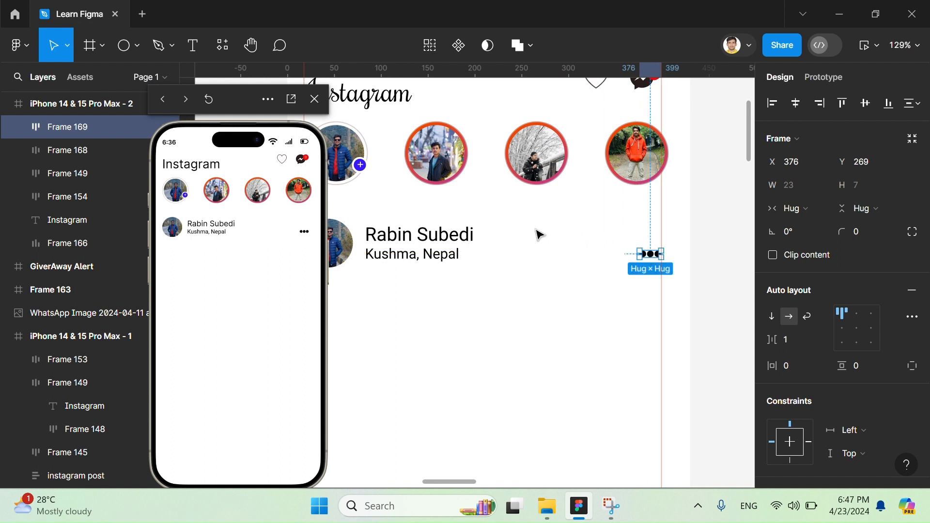
pyautogui.click(419, 242)
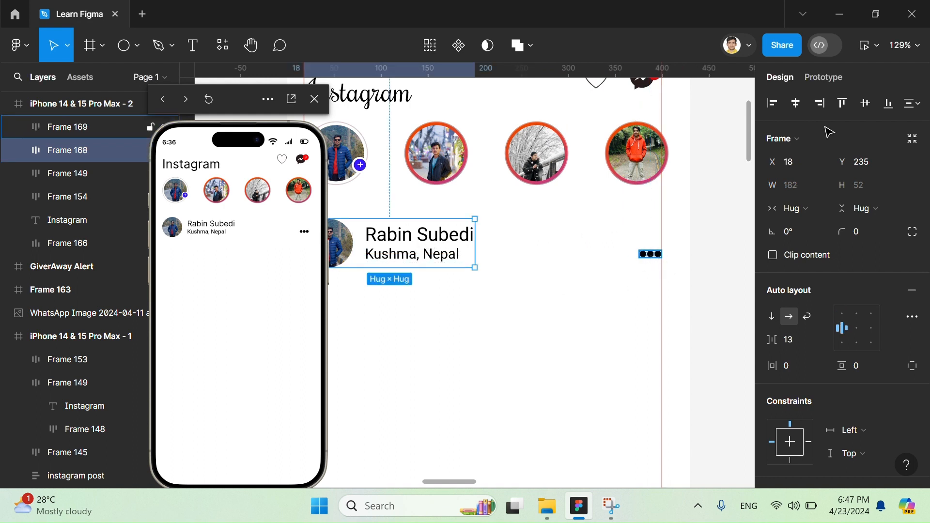
pyautogui.keyDown('shift'); pyautogui.click(650, 254); pyautogui.keyUp('shift')
pyautogui.click(866, 103)
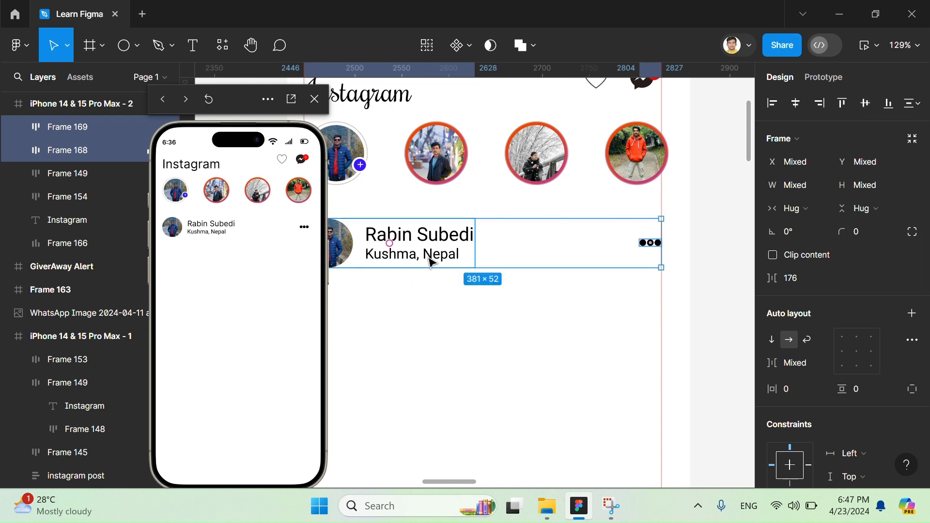
pyautogui.hscroll(-3, 444, 263)
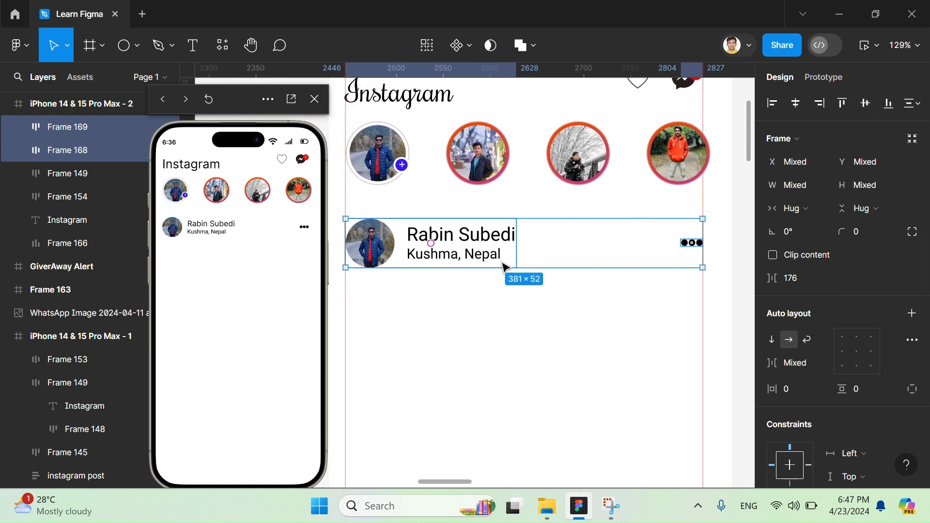
# - Combine the profile block and the options dots into a single horizontal auto layout
pyautogui.hotkey('shift', 'a')
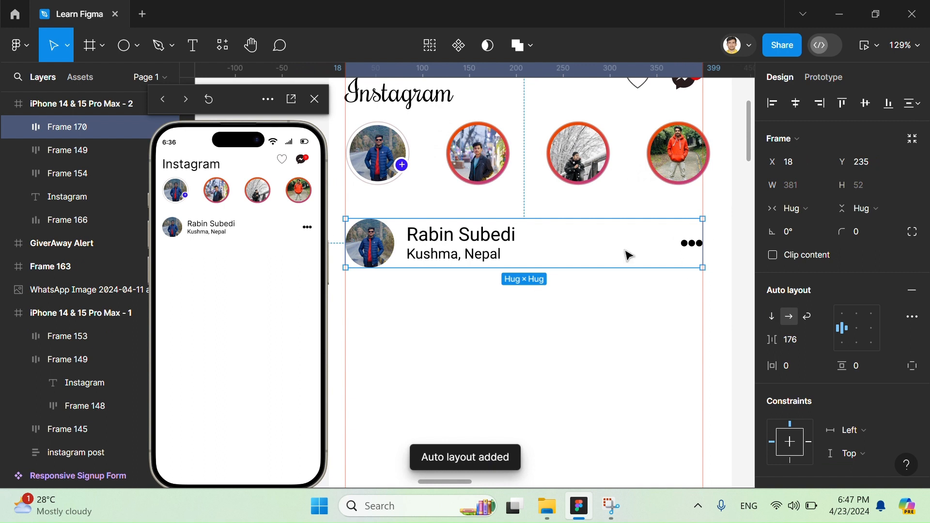
pyautogui.moveTo(779, 337)
pyautogui.mouseDown()
pyautogui.moveTo(687, 335)
pyautogui.moveTo(779, 333)
pyautogui.mouseUp()
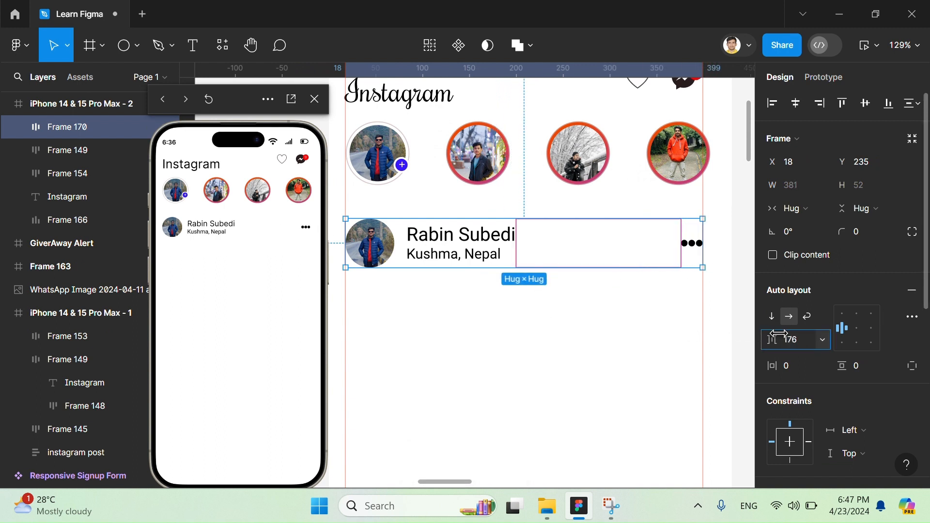
pyautogui.click(647, 383)
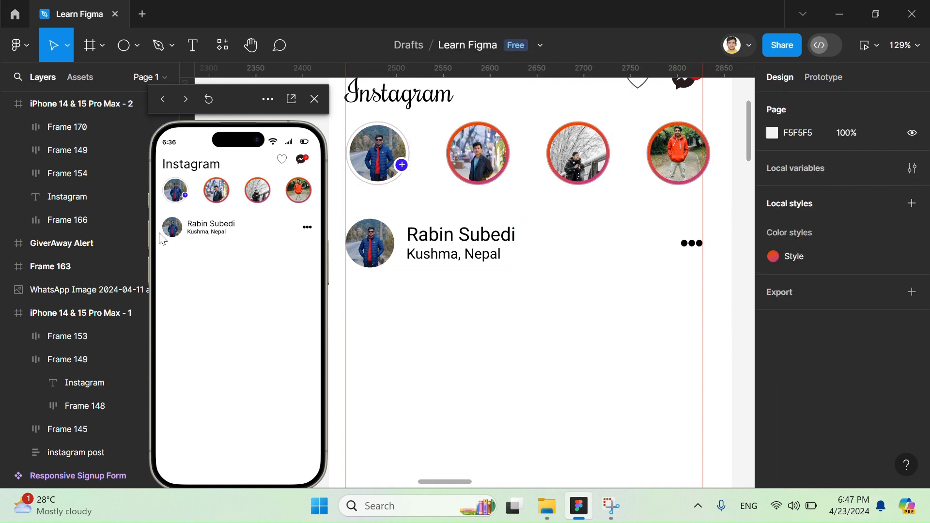
# - Examine the instagram post frame in iPhone 14 & 15 Pro Max - 1 as the reference for the photo area
pyautogui.scroll(-8, 373, 256)
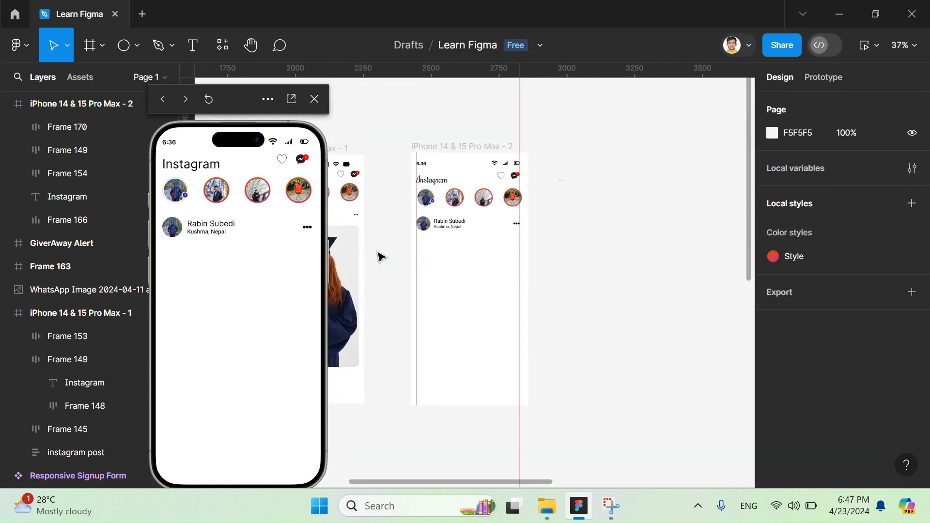
pyautogui.click(415, 189)
pyautogui.hscroll(1, 415, 188)
pyautogui.scroll(1, 415, 188)
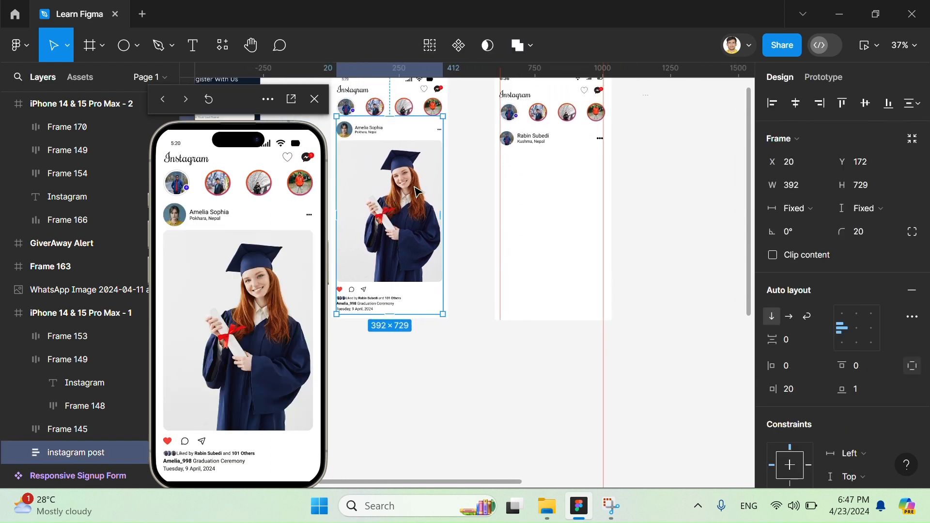
pyautogui.scroll(8, 613, 170)
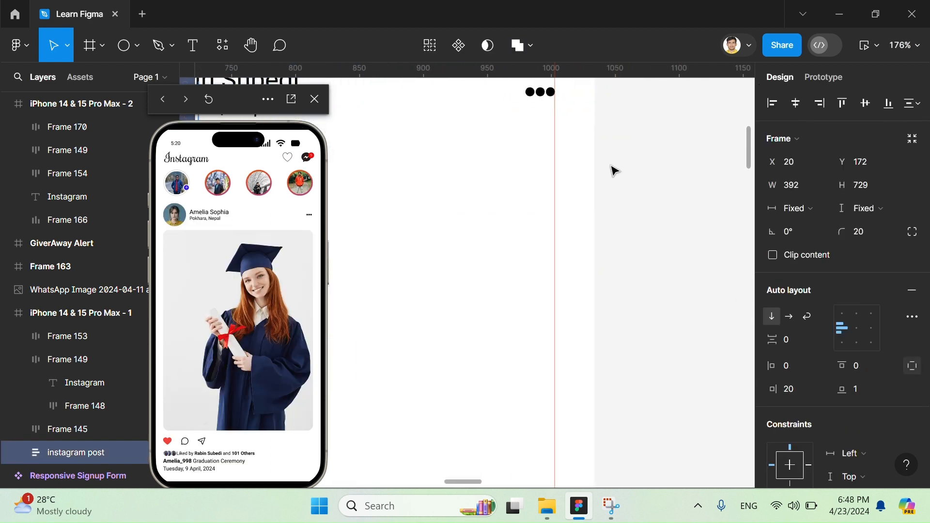
pyautogui.scroll(-4, 614, 170)
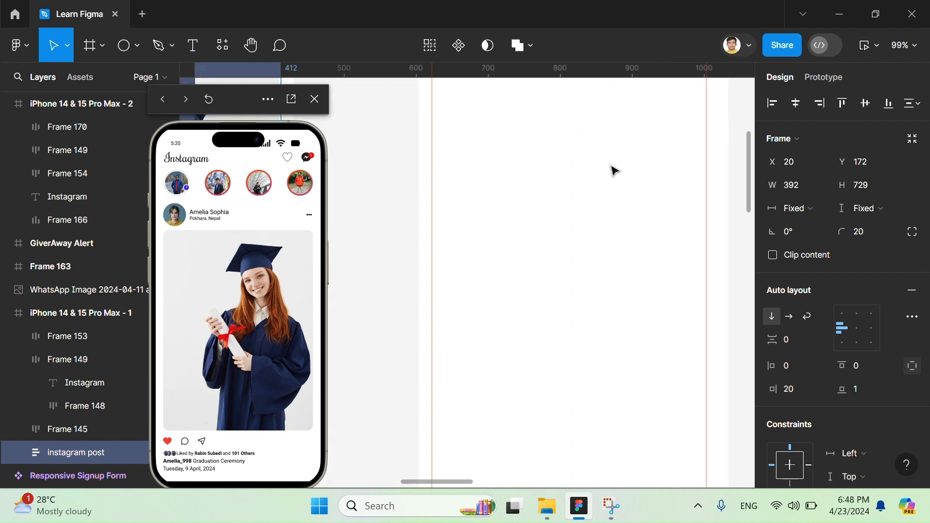
pyautogui.scroll(-5, 613, 169)
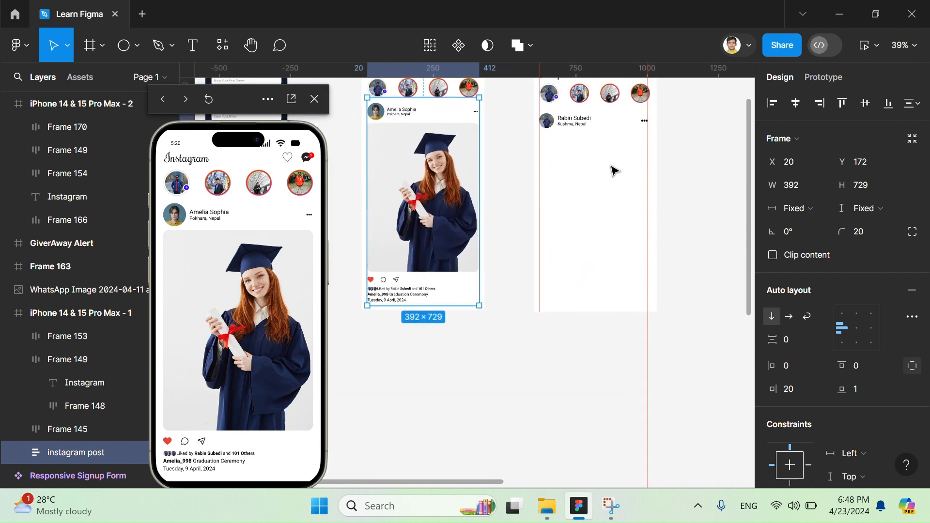
pyautogui.click(694, 175)
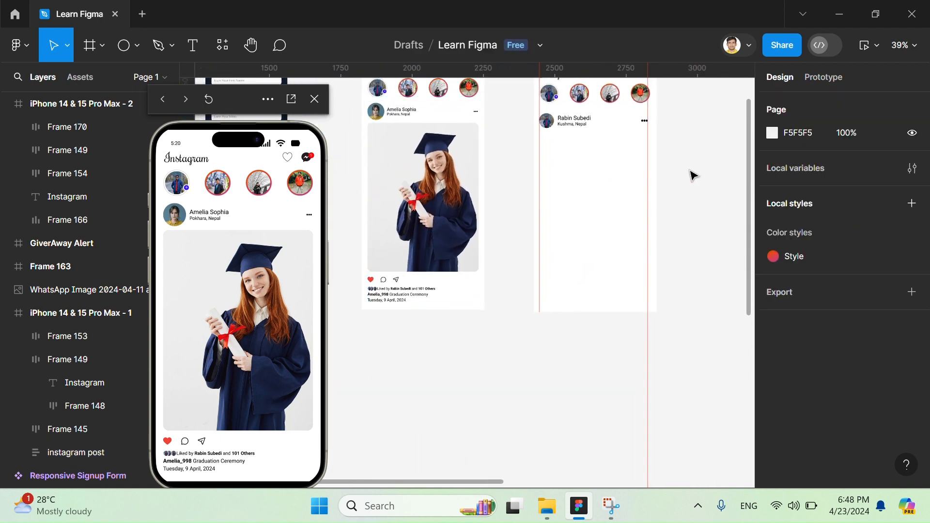
# - Draw a rectangle about 381 × 492 between the guides below the post header and give it a corner radius of 10
pyautogui.click(138, 48)
pyautogui.click(97, 79)
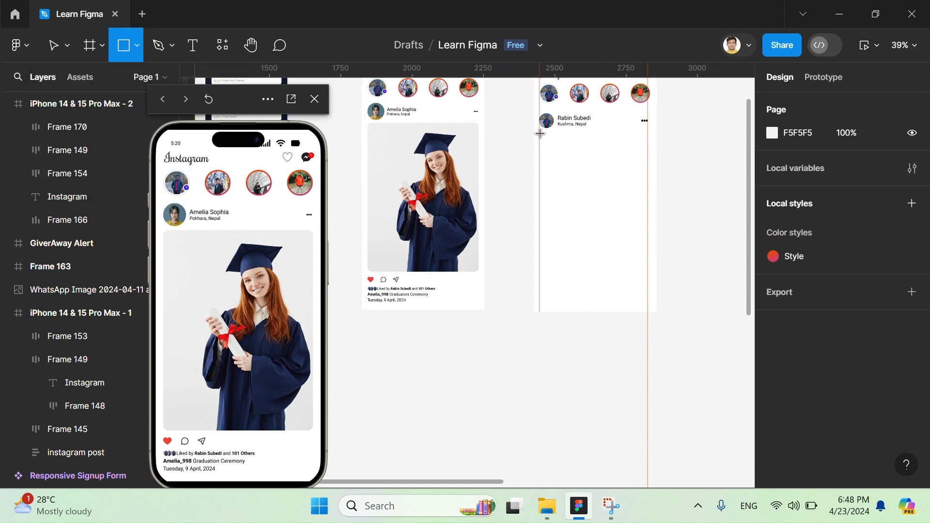
pyautogui.moveTo(539, 132)
pyautogui.mouseDown()
pyautogui.moveTo(619, 154)
pyautogui.moveTo(640, 215)
pyautogui.moveTo(640, 280)
pyautogui.moveTo(644, 258)
pyautogui.moveTo(648, 275)
pyautogui.mouseUp()
pyautogui.click(867, 186)
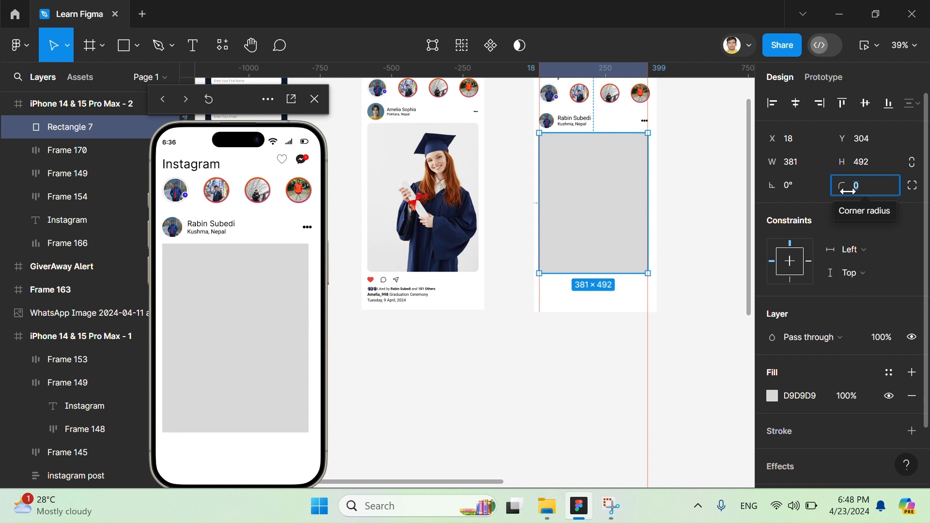
pyautogui.write('10')
pyautogui.press('Return')
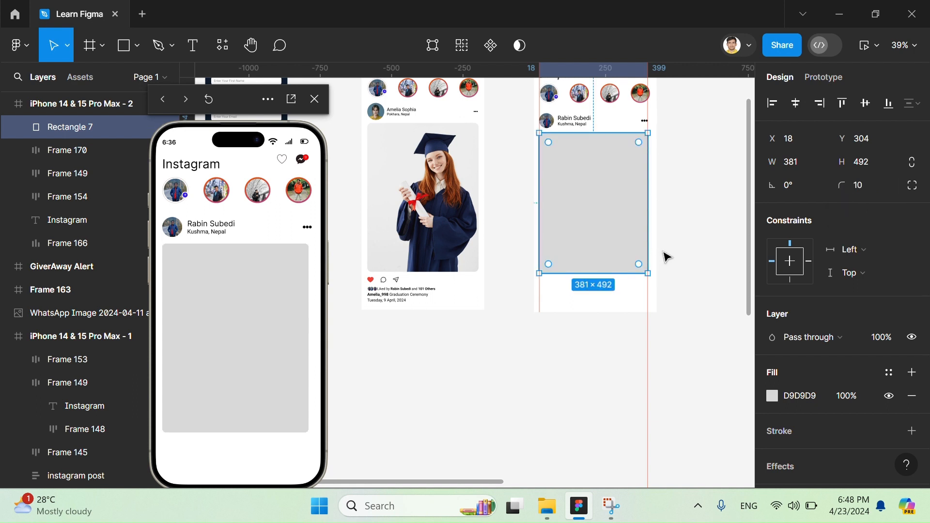
pyautogui.click(664, 252)
# - Launch the Freepik plugin and move its window clear of the iPhone 14 & 15 Pro Max - 2 frame
pyautogui.scroll(2, 668, 227)
pyautogui.scroll(-1, 668, 227)
pyautogui.hscroll(2, 668, 227)
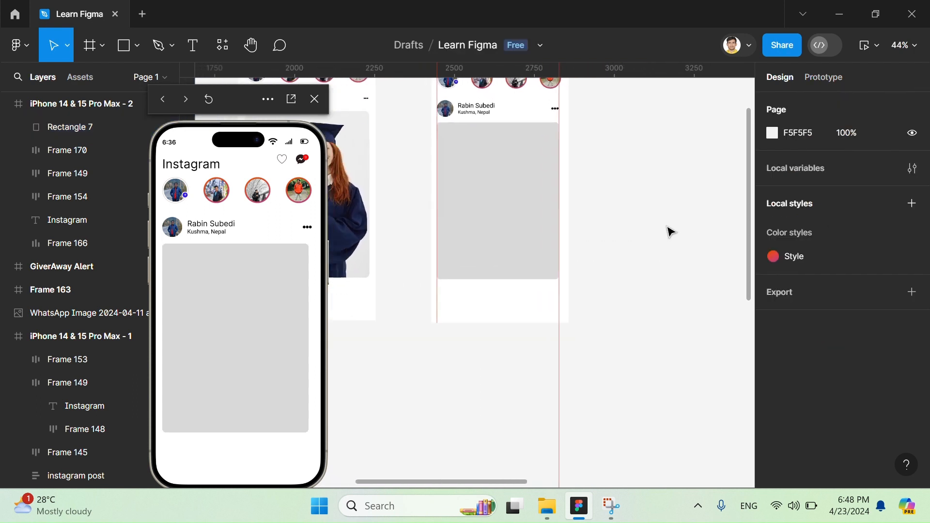
pyautogui.rightClick(633, 182)
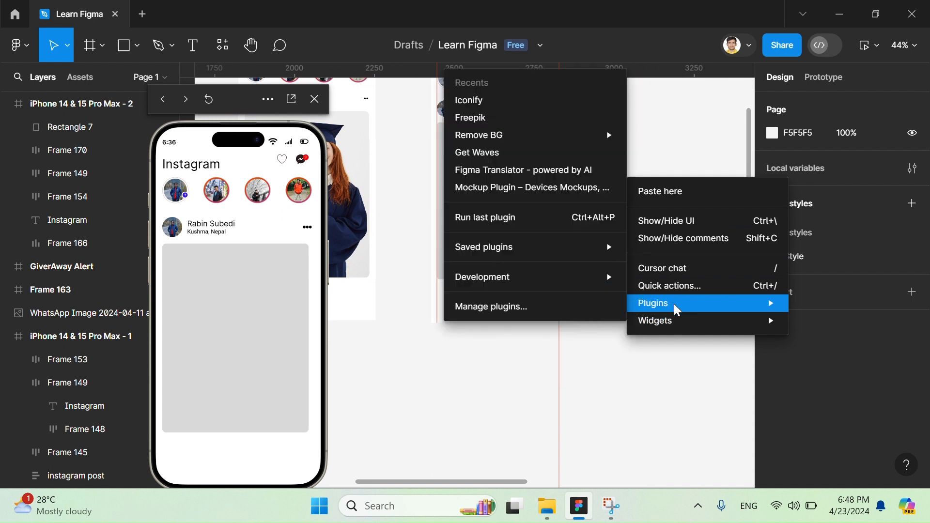
pyautogui.click(673, 304)
pyautogui.rightClick(656, 253)
pyautogui.moveTo(693, 389)
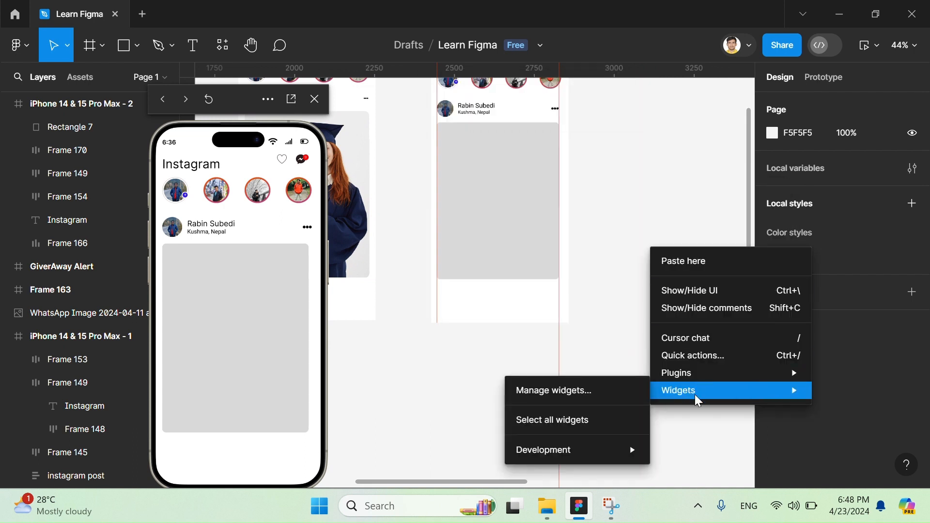
pyautogui.moveTo(699, 371)
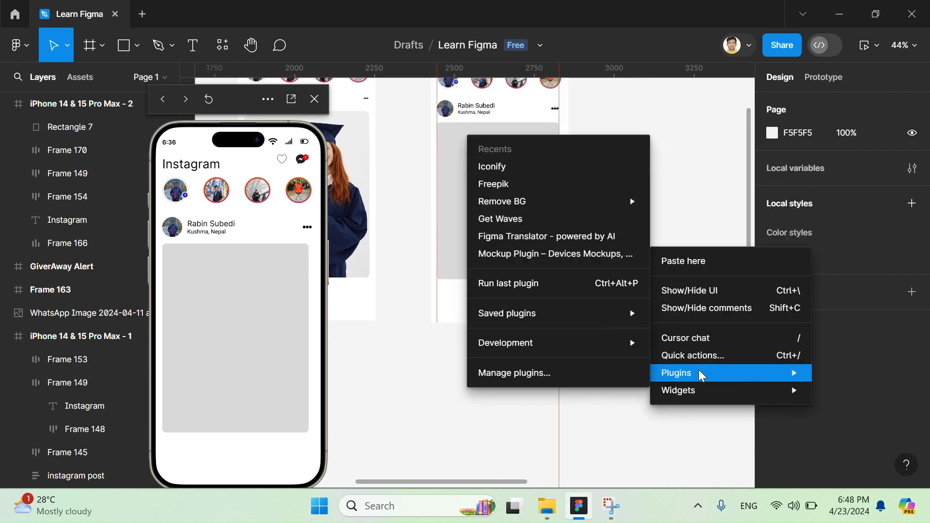
pyautogui.click(541, 374)
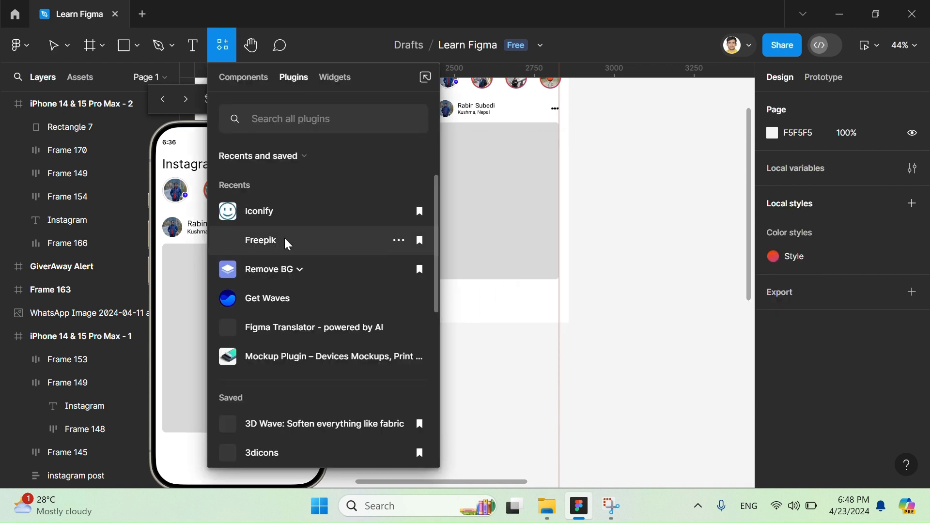
pyautogui.click(286, 242)
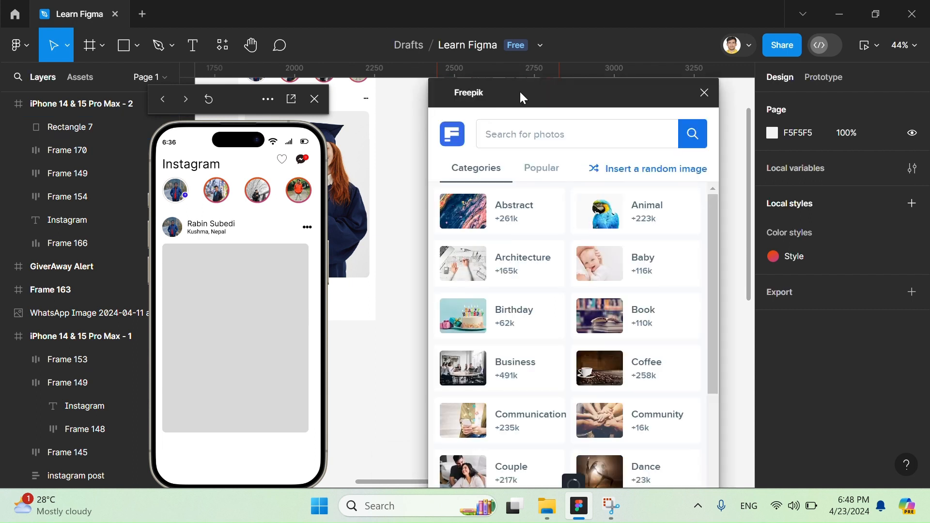
pyautogui.moveTo(519, 91); pyautogui.dragTo(743, 95)
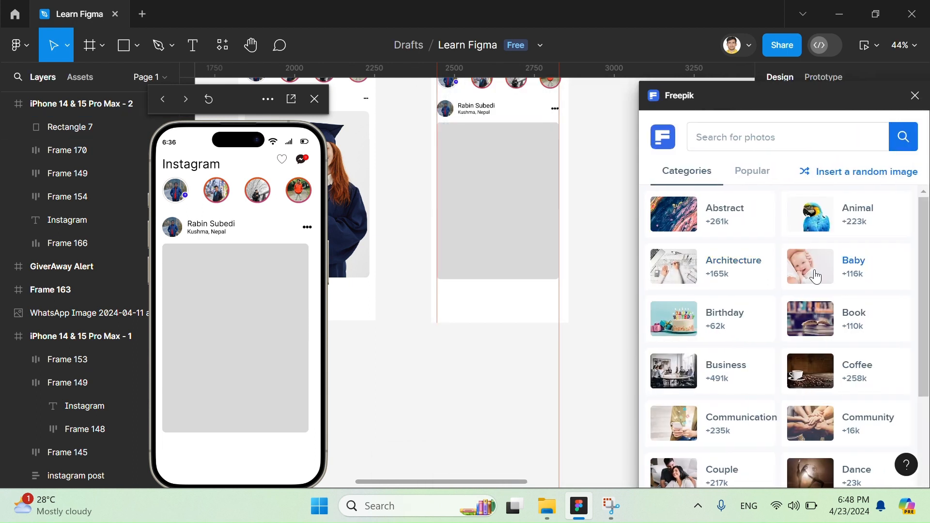
# - Fill the grey post rectangle with the Freepik Baby category photo of the toddler holding an apple, and close the plugin
pyautogui.click(818, 275)
pyautogui.click(441, 225)
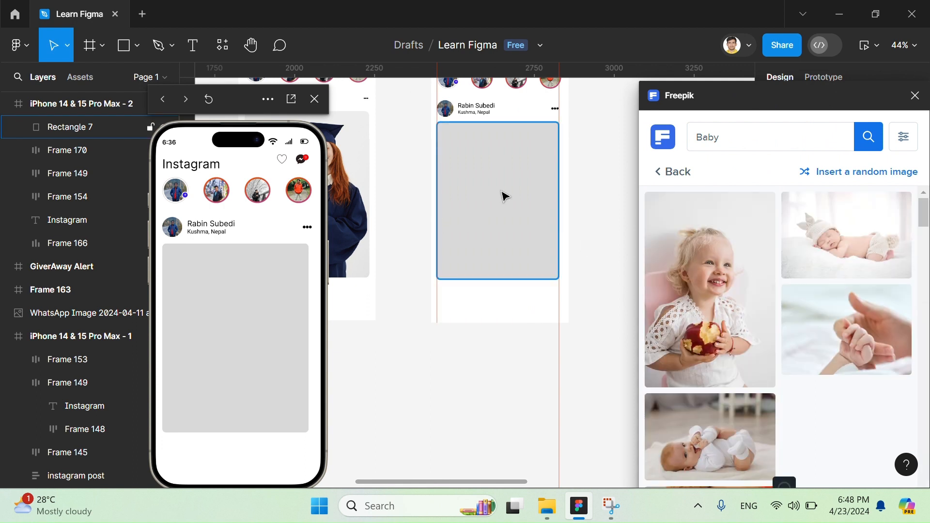
pyautogui.click(740, 308)
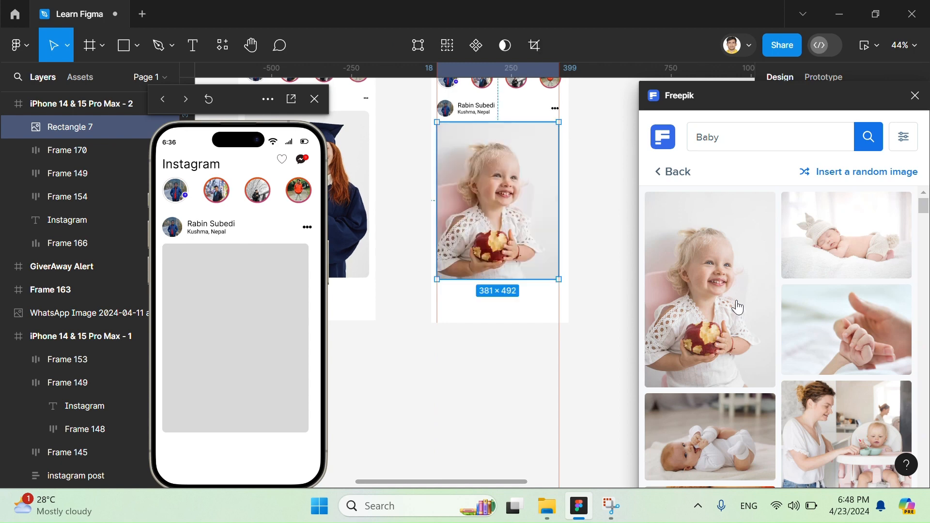
pyautogui.click(915, 95)
pyautogui.click(615, 207)
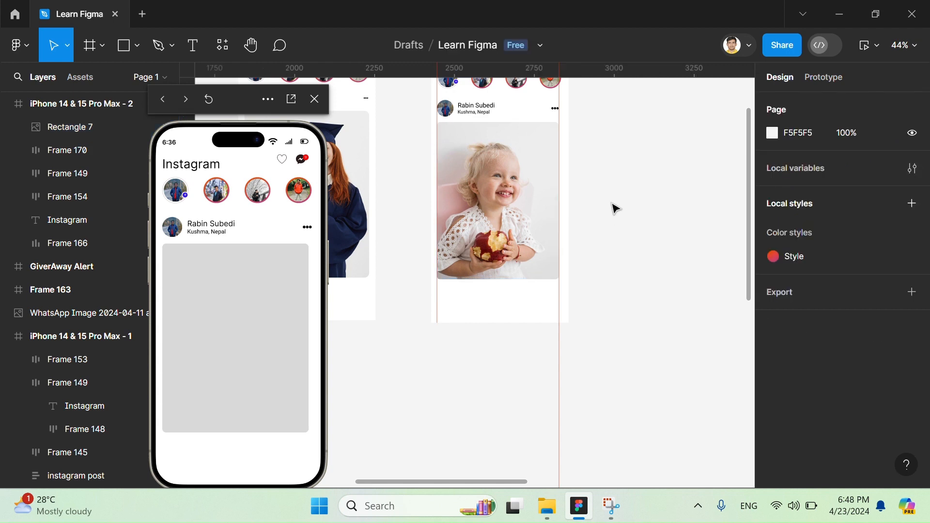
pyautogui.hscroll(-2, 537, 139)
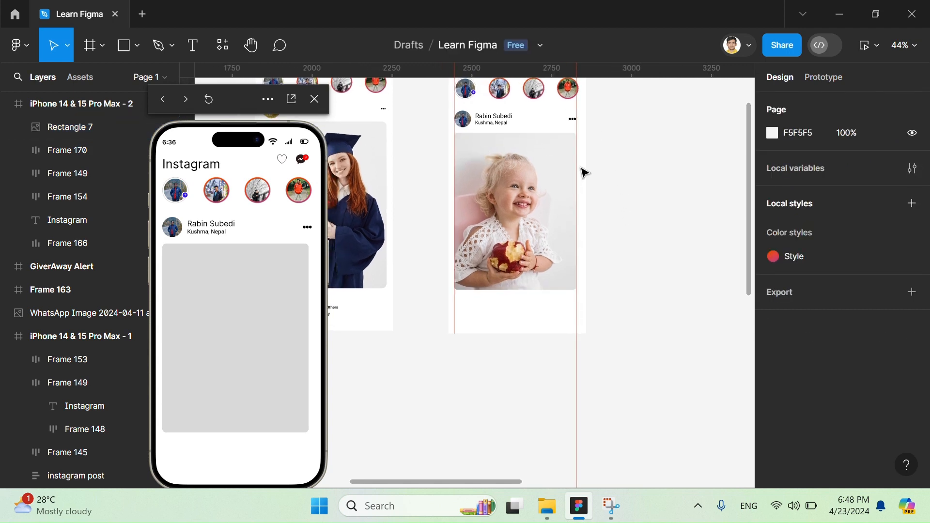
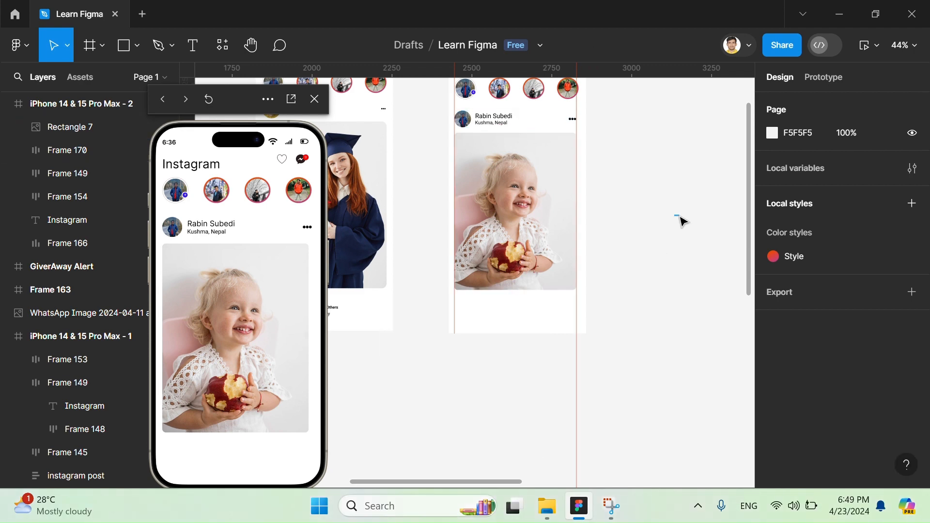
# - Copy the like icons row from below the graduation photo in iPhone 14 & 15 Pro Max - 1
pyautogui.hscroll(-2, 679, 221)
pyautogui.hscroll(-3, 567, 311)
pyautogui.scroll(-1, 567, 311)
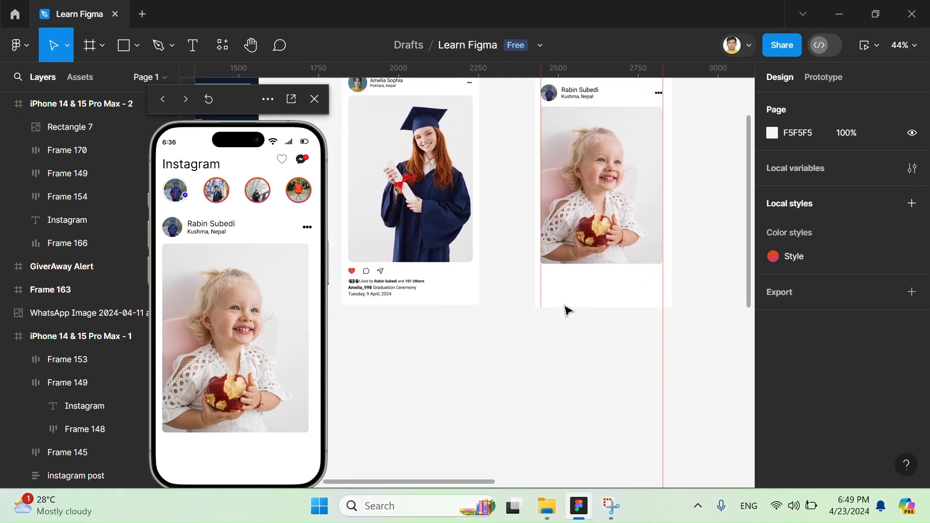
pyautogui.scroll(1, 411, 286)
pyautogui.scroll(5, 411, 286)
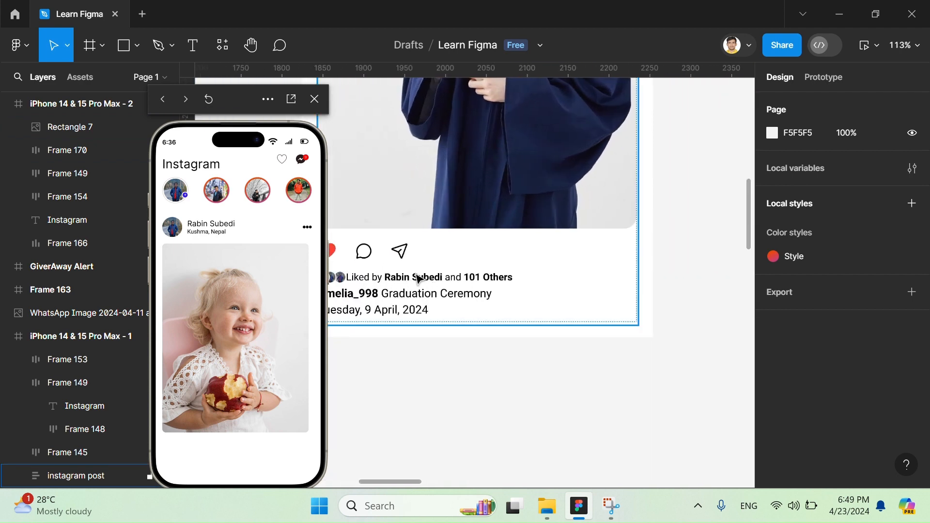
pyautogui.click(373, 260)
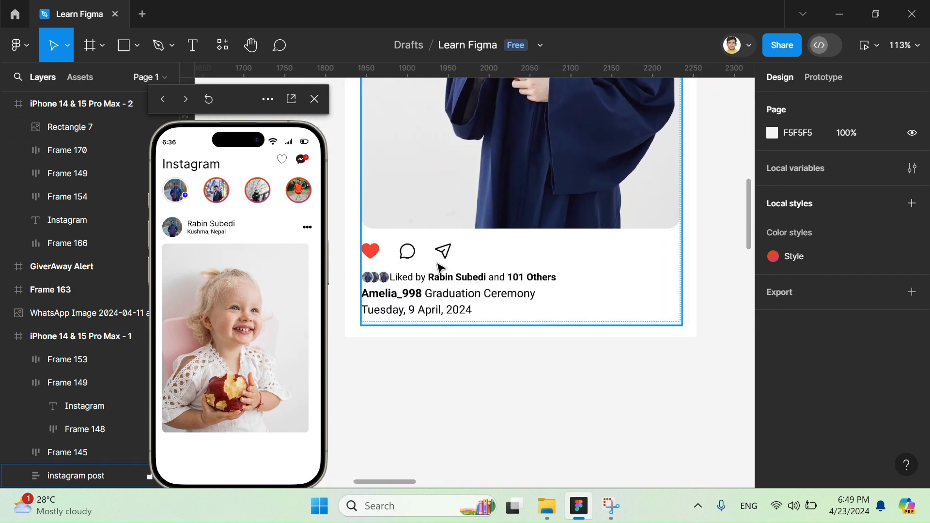
pyautogui.scroll(-3, 439, 296)
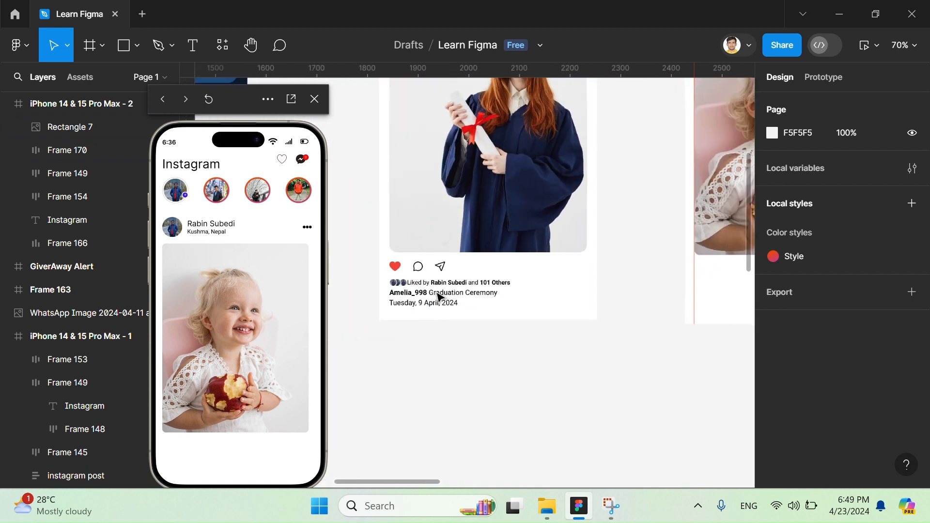
pyautogui.click(419, 275)
pyautogui.click(419, 275)
pyautogui.click(420, 276)
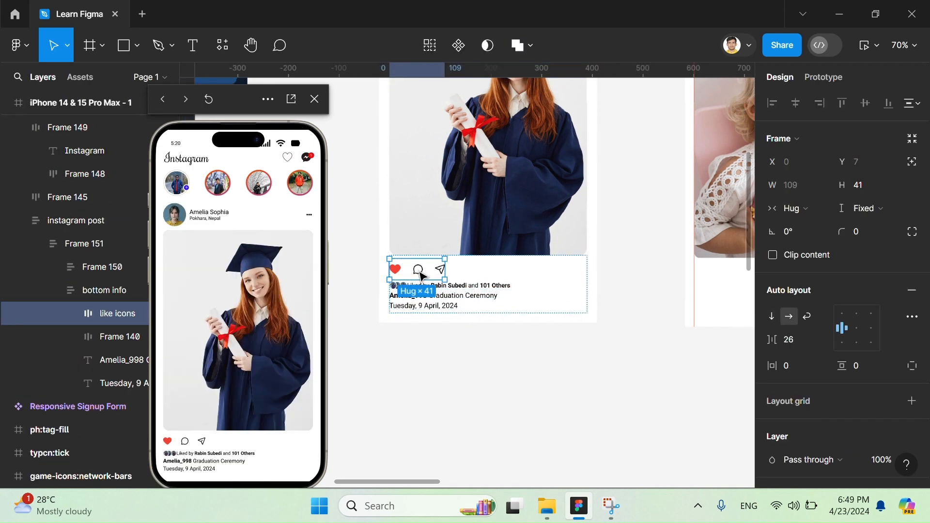
pyautogui.scroll(5, 421, 272)
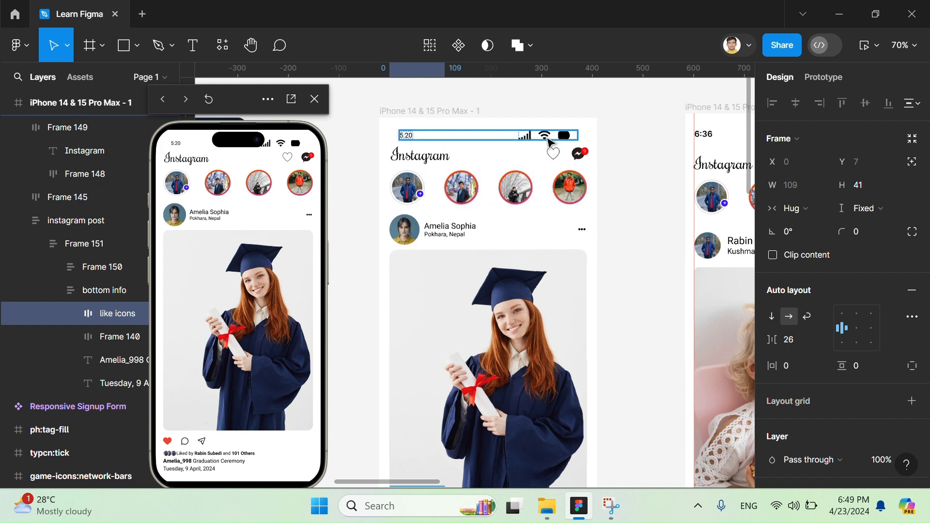
pyautogui.scroll(-2, 506, 219)
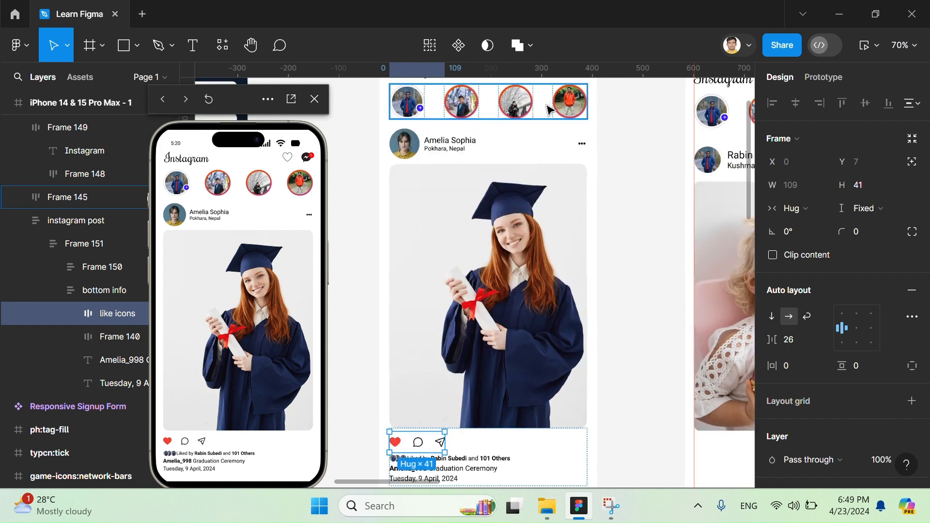
pyautogui.scroll(2, 506, 219)
pyautogui.scroll(-2, 502, 215)
pyautogui.scroll(-5, 502, 214)
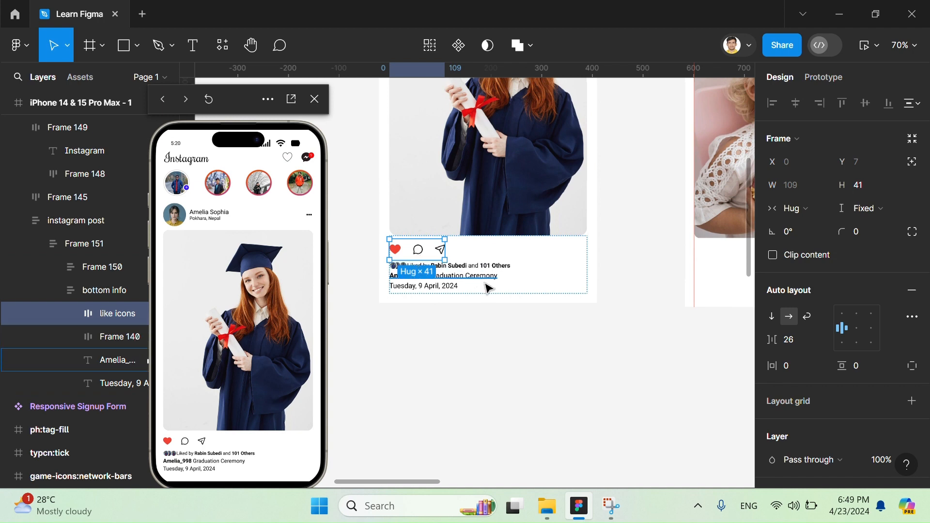
# - Paste the like icons row into iPhone 14 & 15 Pro Max - 2 below the toddler photo at X 18, Y 807, and dismiss the Adobe Acrobat notification
pyautogui.hscroll(4, 488, 286)
pyautogui.click(538, 264)
pyautogui.hotkey('ctrl', 'v')
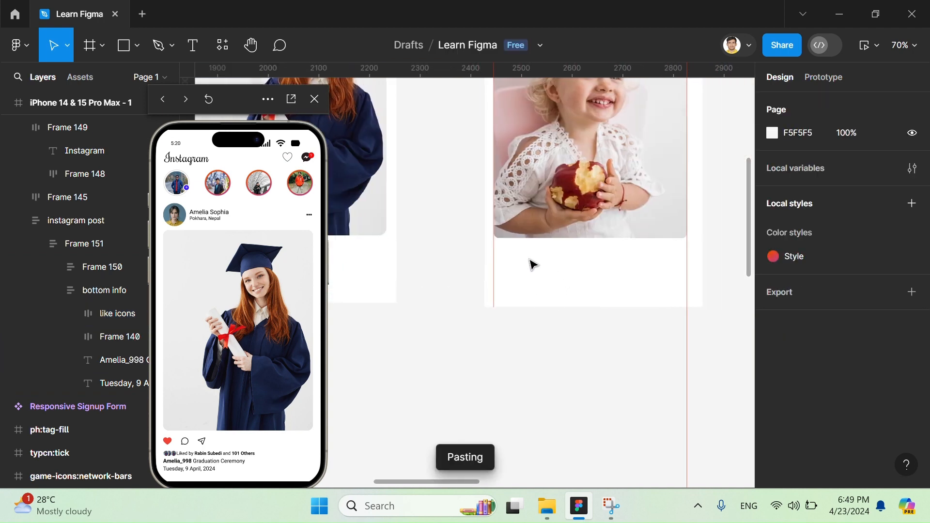
pyautogui.moveTo(408, 268); pyautogui.dragTo(699, 261)
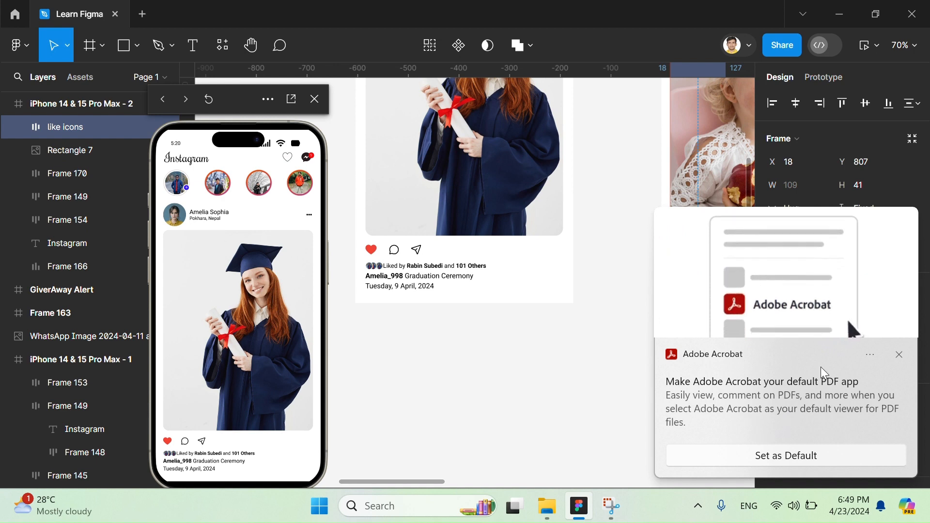
pyautogui.click(899, 355)
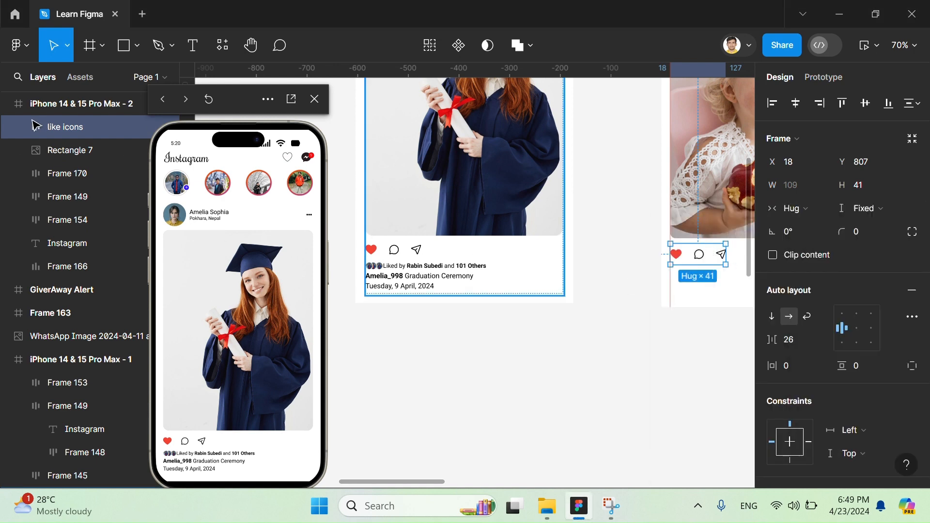
# - Try to duplicate the liked-by row, caption and date lines in the bottom info of iPhone 14 & 15 Pro Max - 1
pyautogui.click(417, 279)
pyautogui.hscroll(3, 540, 333)
pyautogui.hscroll(-3, 542, 335)
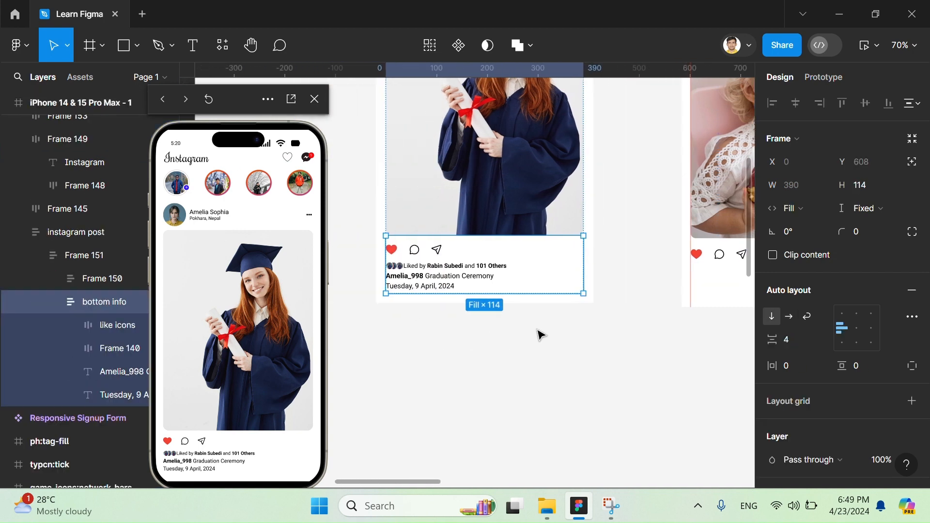
pyautogui.hscroll(3, 539, 334)
pyautogui.hscroll(-2, 538, 333)
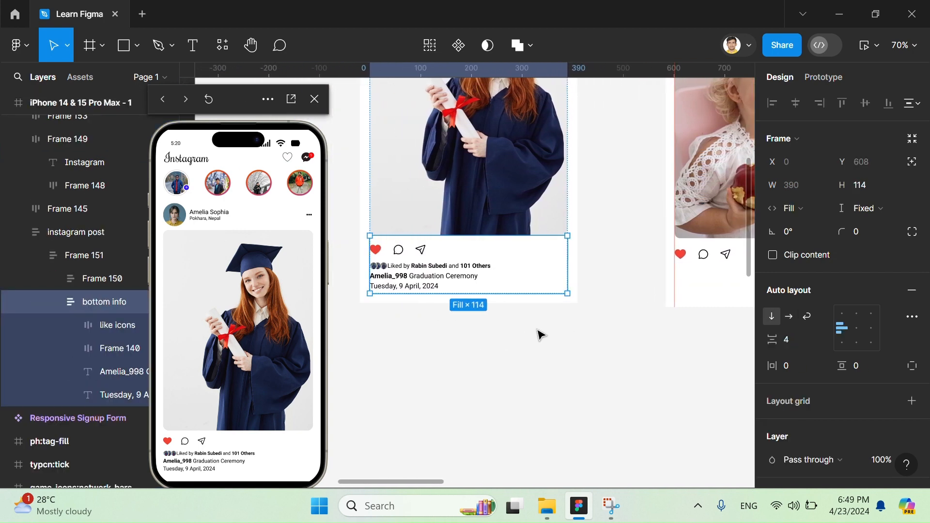
pyautogui.click(432, 278)
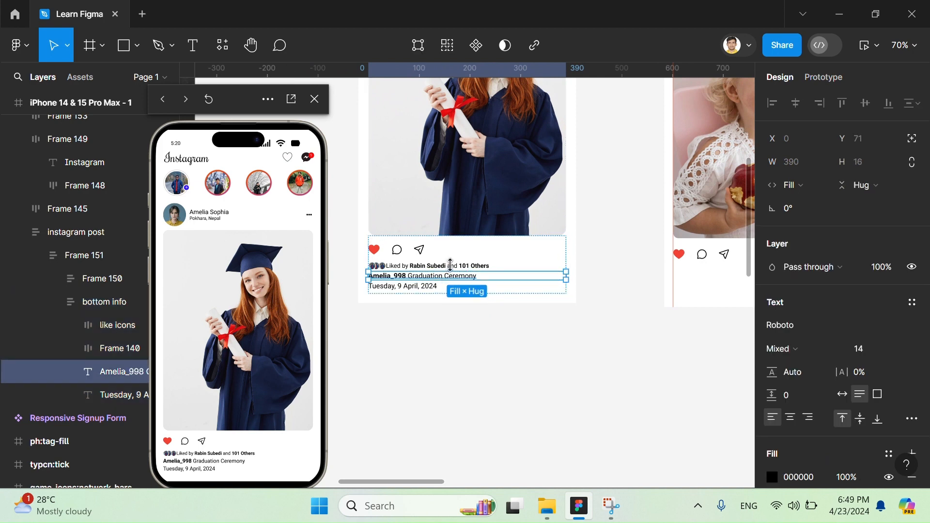
pyautogui.keyDown('shift'); pyautogui.click(450, 266); pyautogui.keyUp('shift')
pyautogui.keyDown('shift'); pyautogui.click(417, 287); pyautogui.keyUp('shift')
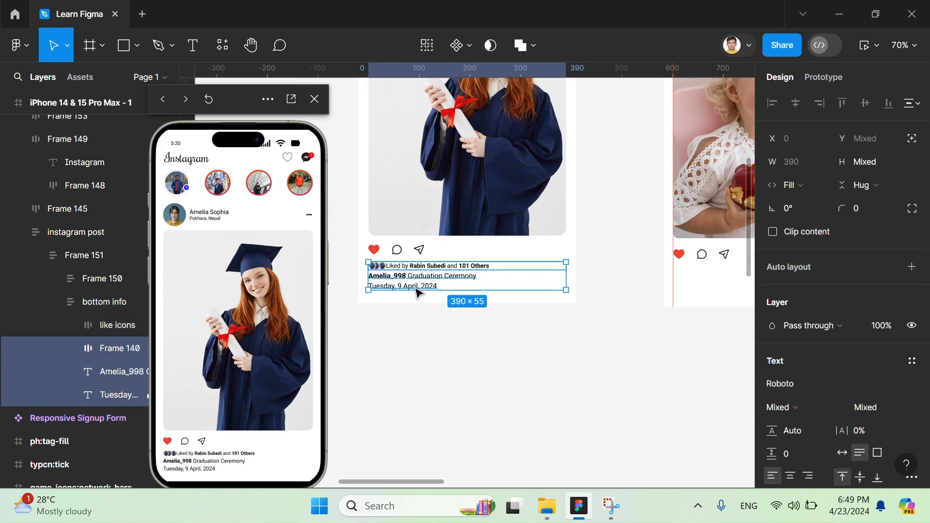
pyautogui.hotkey('ctrl', 'd')
pyautogui.hotkey('ctrl', 'z')
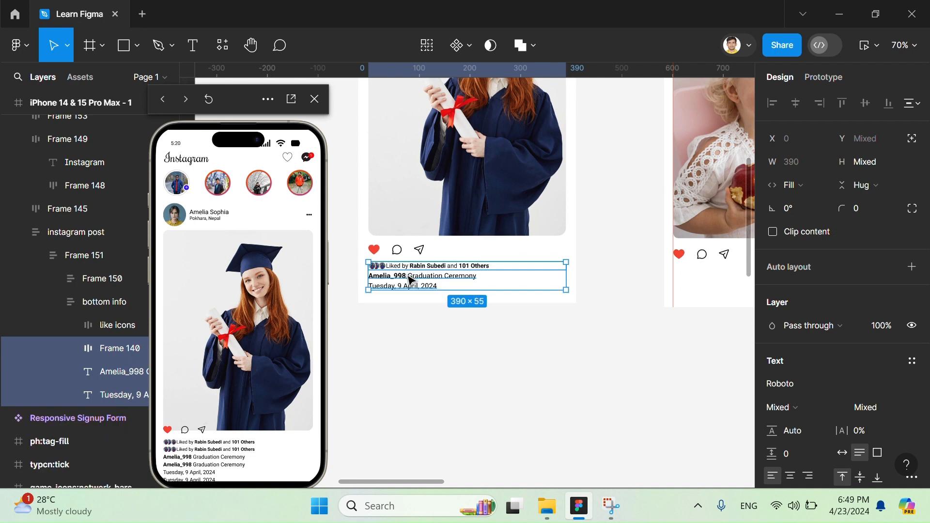
pyautogui.press('Escape')
pyautogui.click(724, 256)
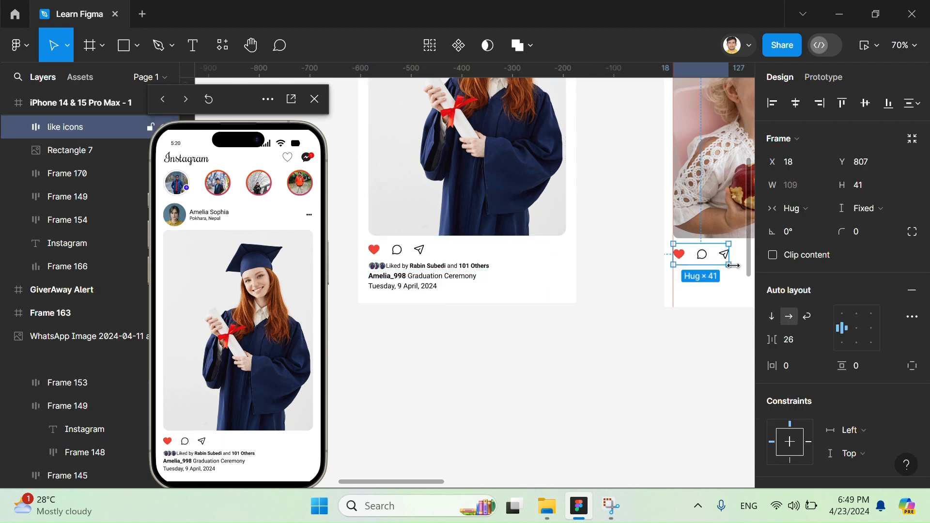
pyautogui.click(693, 314)
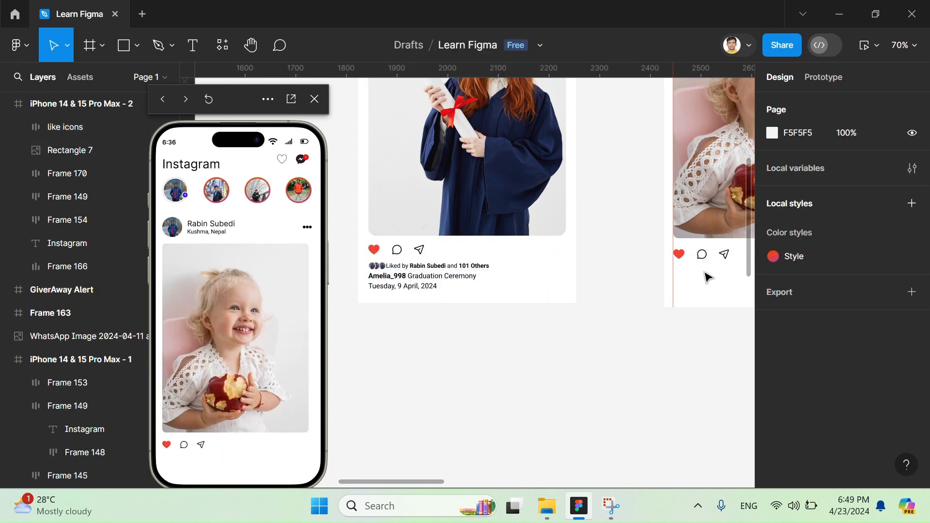
# - Add a text line below the pasted like icons reading "Liked by", a first name, and "and 101 Others"
pyautogui.press('t')
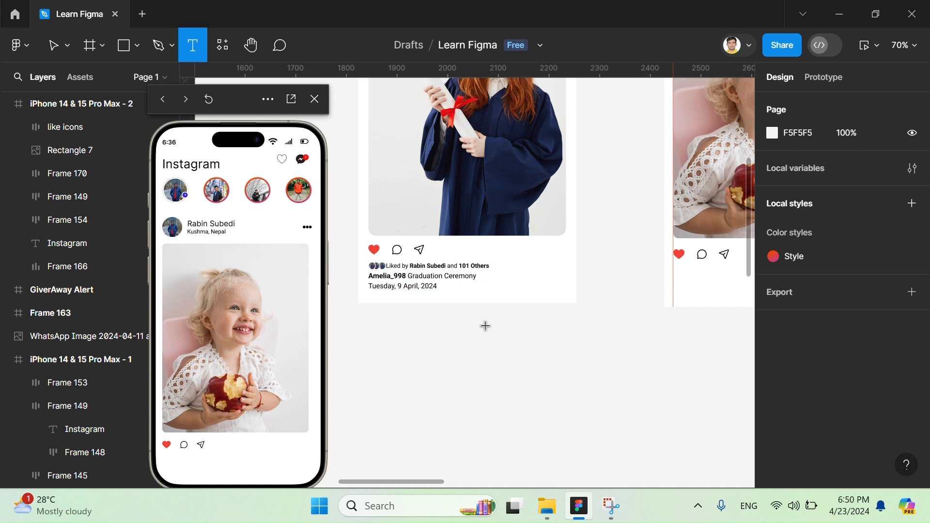
pyautogui.click(688, 270)
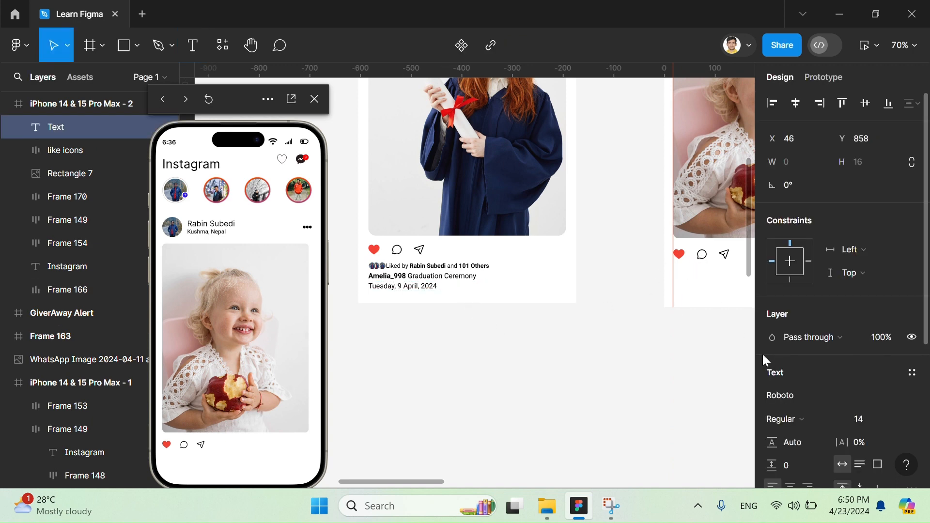
pyautogui.write('Liked by')
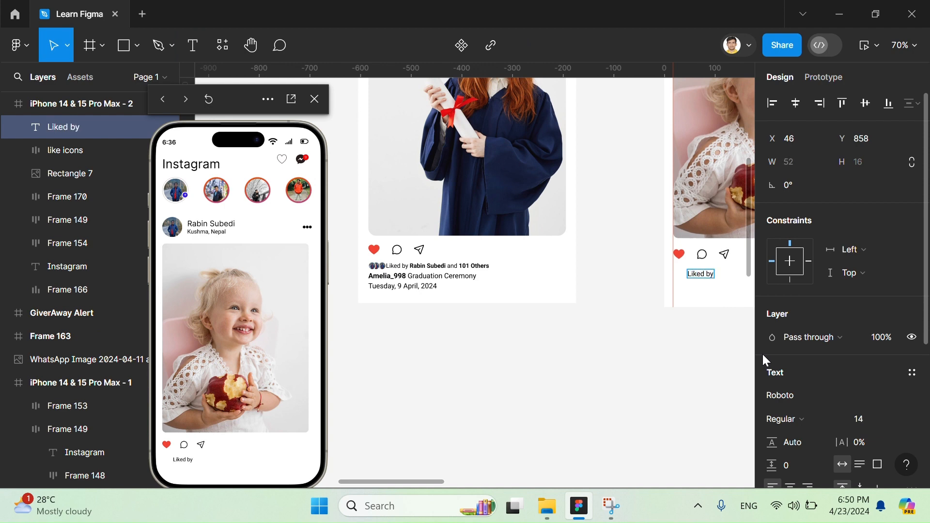
pyautogui.write(' Jhon and 101 Ot')
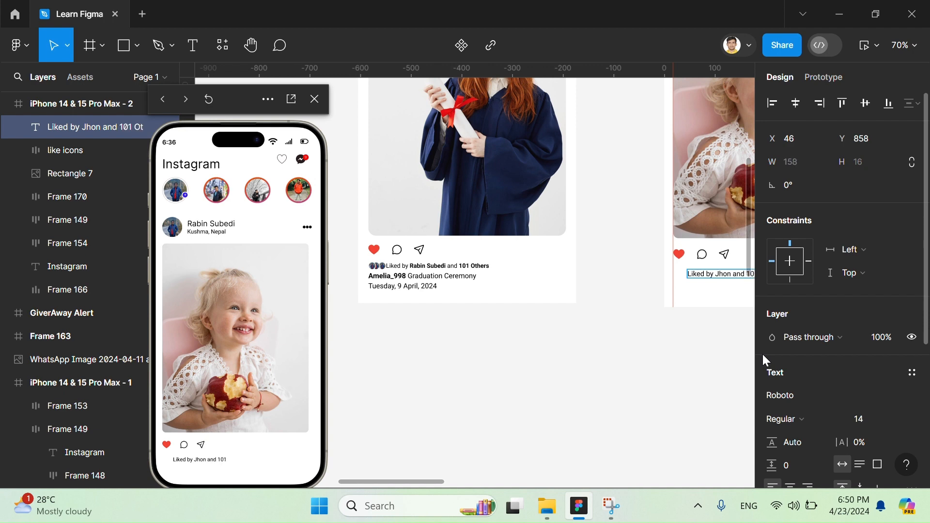
pyautogui.write('hers')
# - Make "101 Others" bold in the liked-by line below the like icons
pyautogui.hscroll(3, 675, 422)
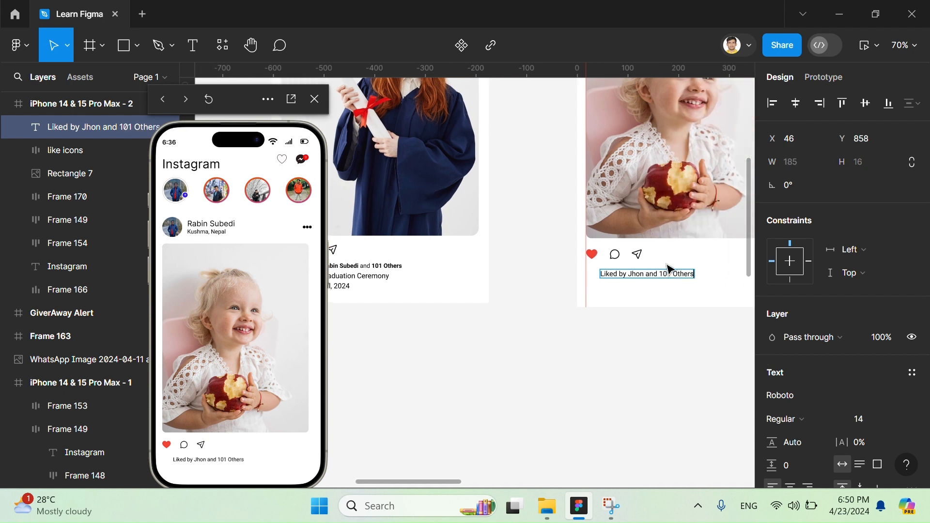
pyautogui.moveTo(660, 277); pyautogui.dragTo(700, 277)
pyautogui.hotkey('ctrl', 'b')
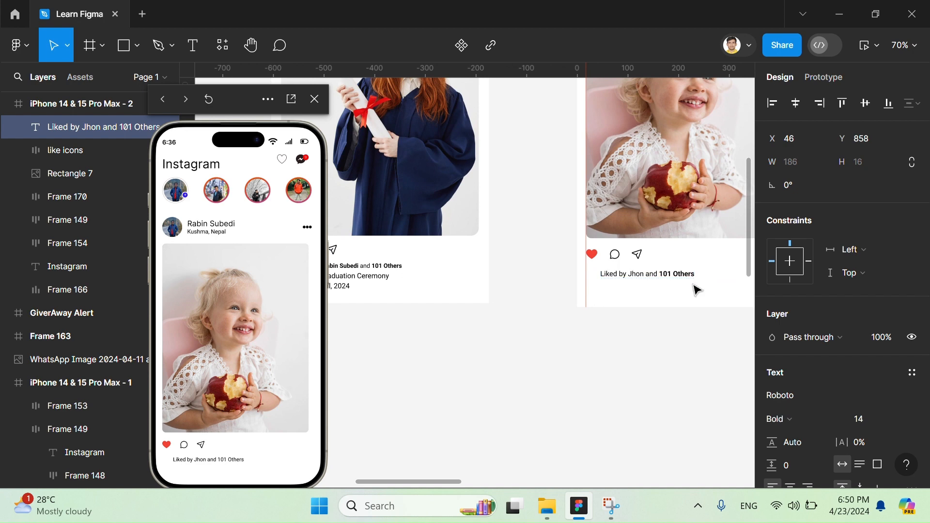
pyautogui.doubleClick(628, 275)
pyautogui.press('Escape')
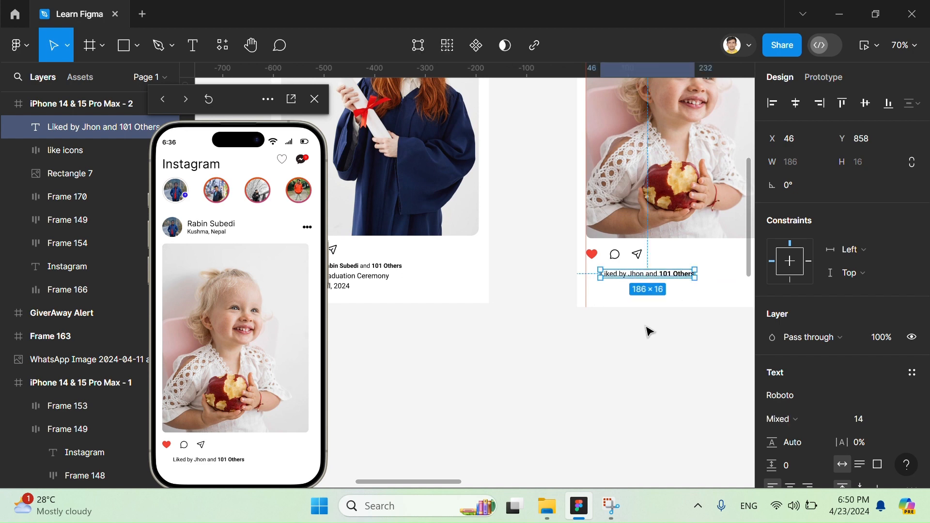
pyautogui.hotkey('ctrl', 'v')
pyautogui.scroll(-5, 640, 280)
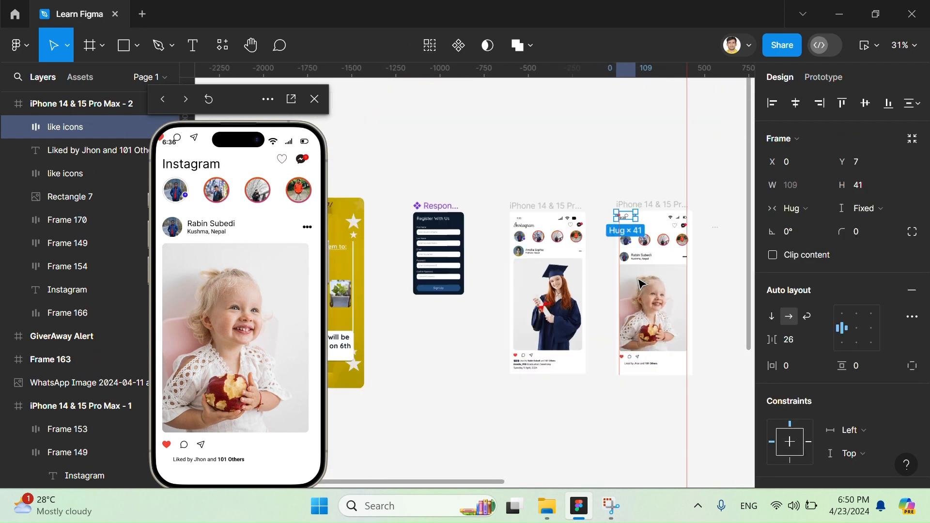
pyautogui.hotkey('ctrl', 'z')
# - Set the first name in the liked-by line to Bold and move the line under the like icons to X 18, Y 848
pyautogui.scroll(5, 564, 385)
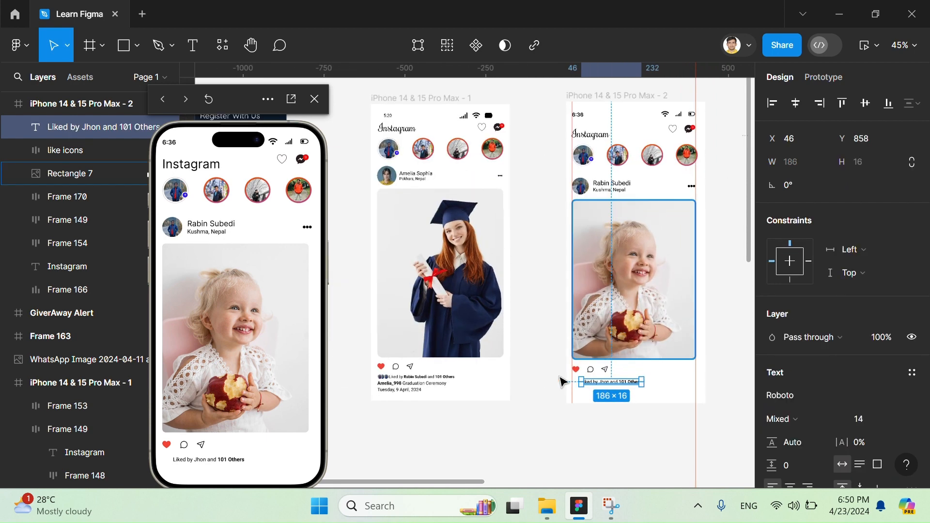
pyautogui.scroll(5, 571, 397)
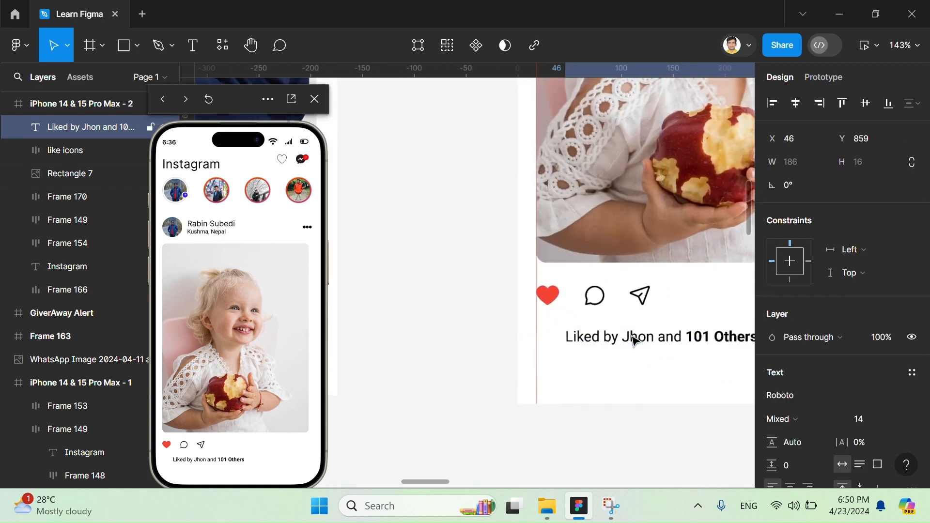
pyautogui.doubleClick(633, 336)
pyautogui.doubleClick(633, 336)
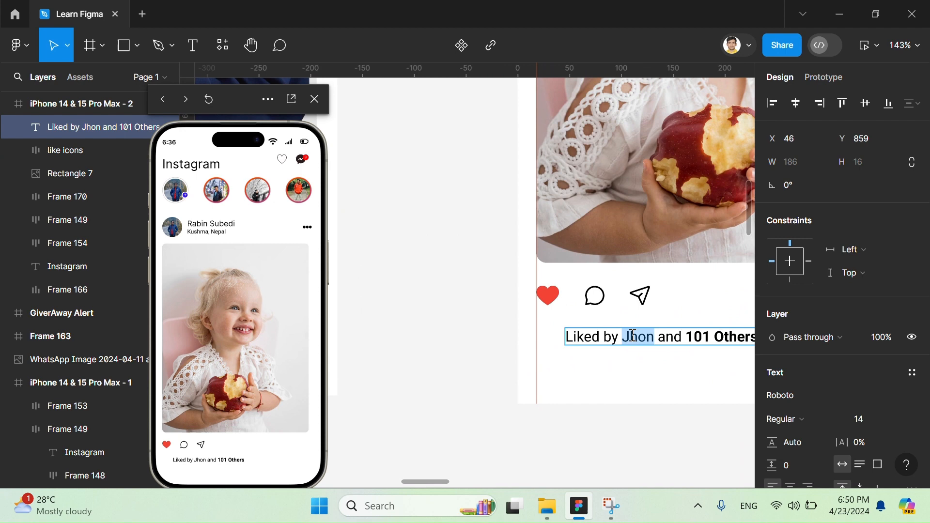
pyautogui.click(798, 419)
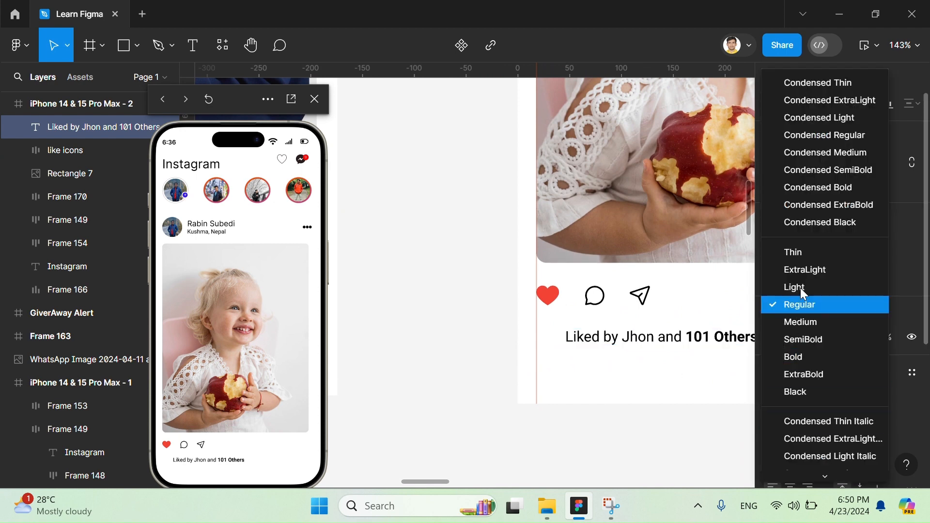
pyautogui.click(817, 362)
pyautogui.press('Escape')
pyautogui.moveTo(698, 341); pyautogui.dragTo(671, 330)
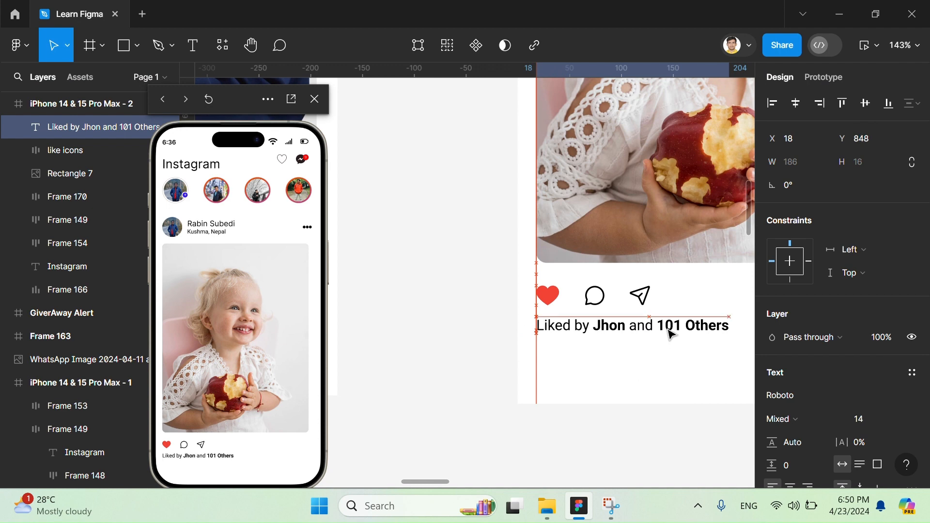
# - Duplicate the liked-by line to Y 873 directly below it and replace the copy's text with the poster's username
pyautogui.scroll(-5, 671, 330)
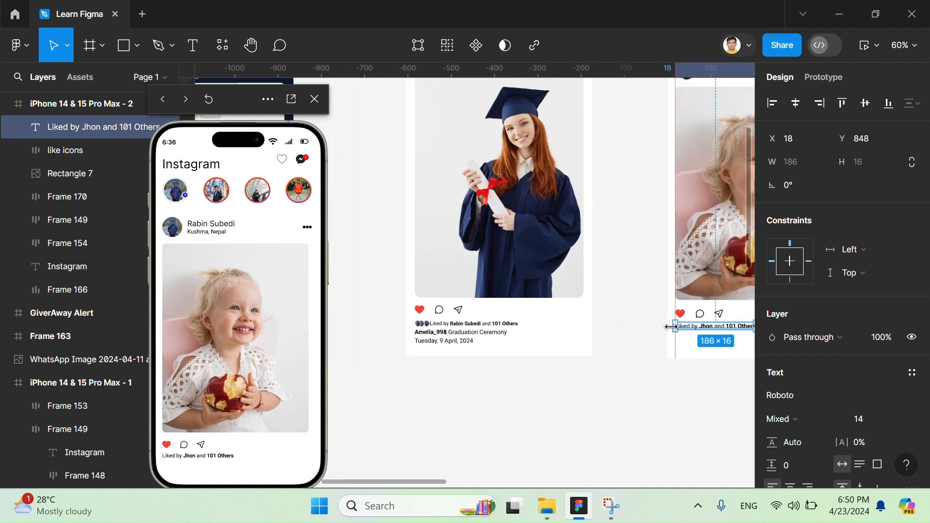
pyautogui.hscroll(2, 668, 315)
pyautogui.scroll(-1, 668, 316)
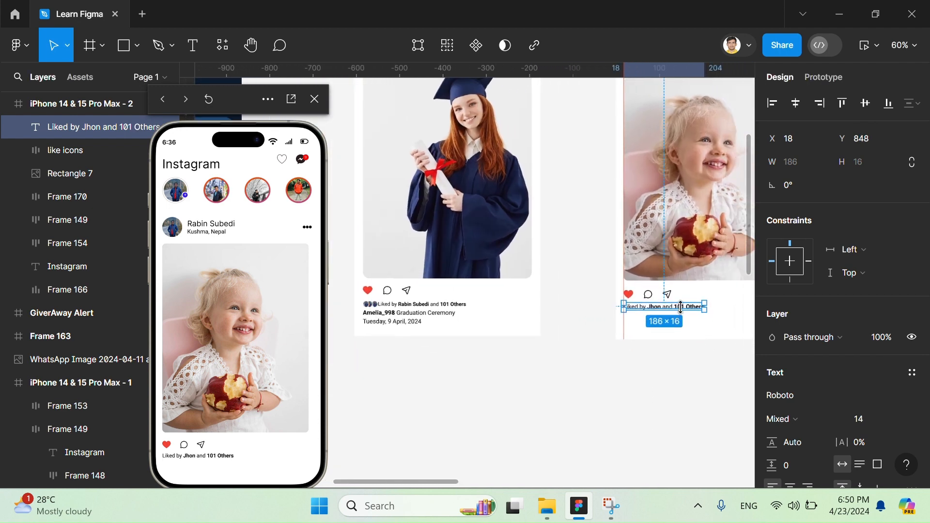
pyautogui.moveTo(688, 311); pyautogui.dragTo(687, 322)
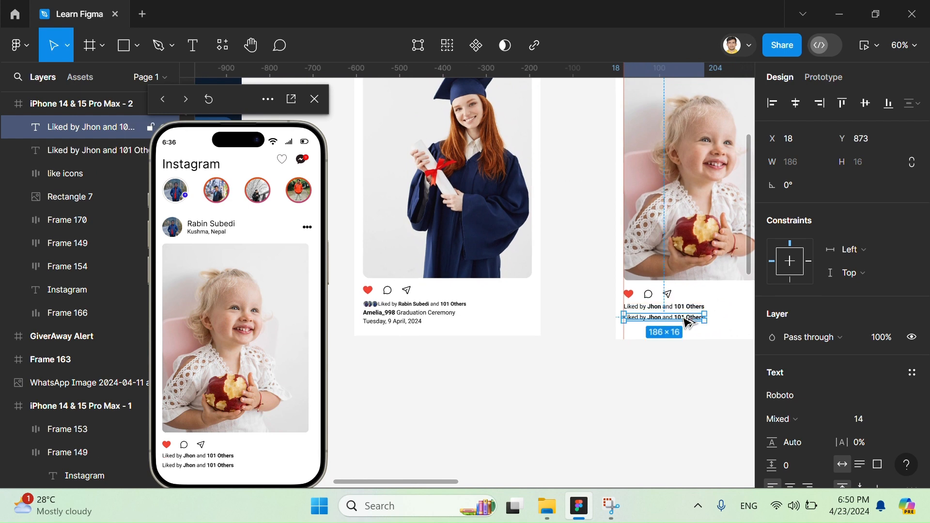
pyautogui.doubleClick(687, 323)
pyautogui.write('Rah')
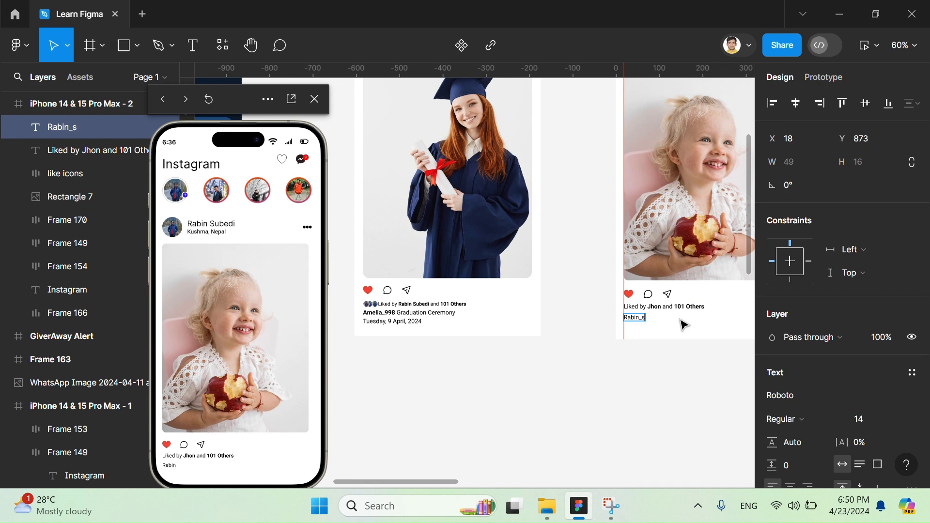
# - Set the poster's username in the new caption line to Bold
pyautogui.hotkey('ctrl', 'a')
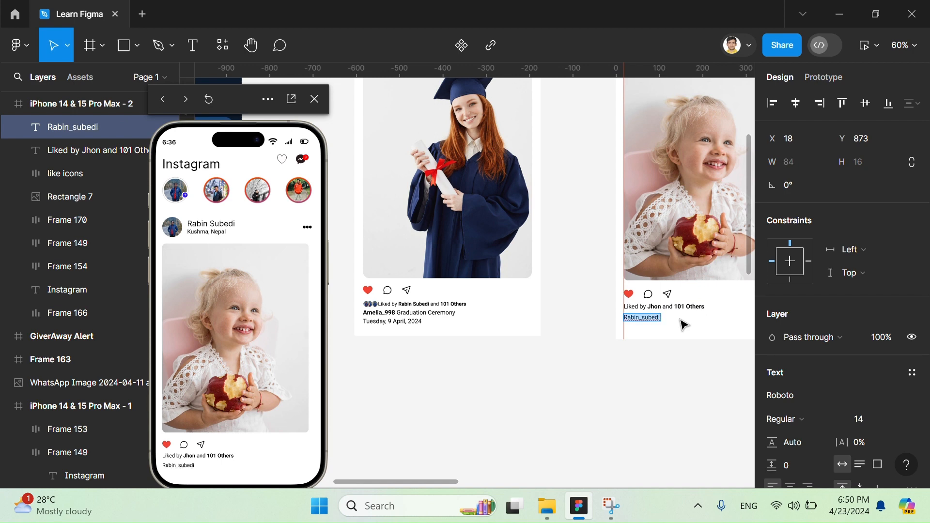
pyautogui.click(805, 412)
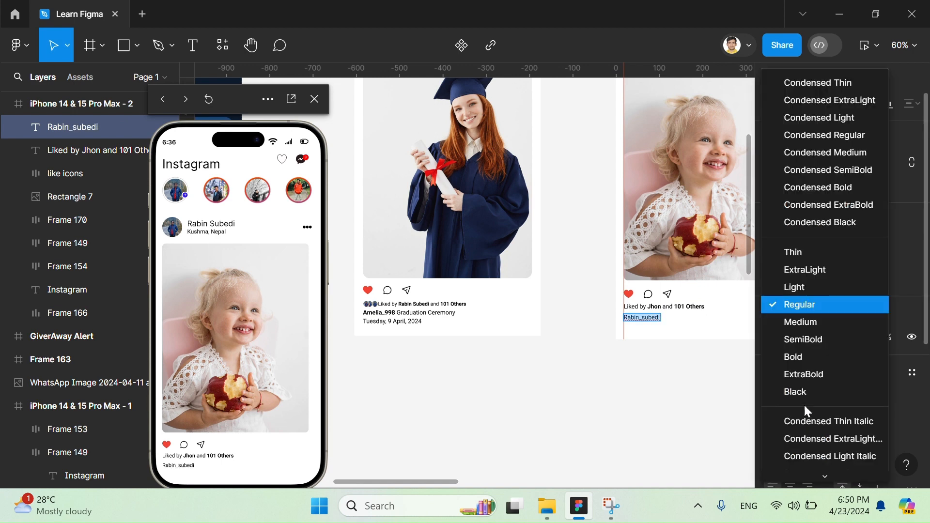
pyautogui.click(812, 357)
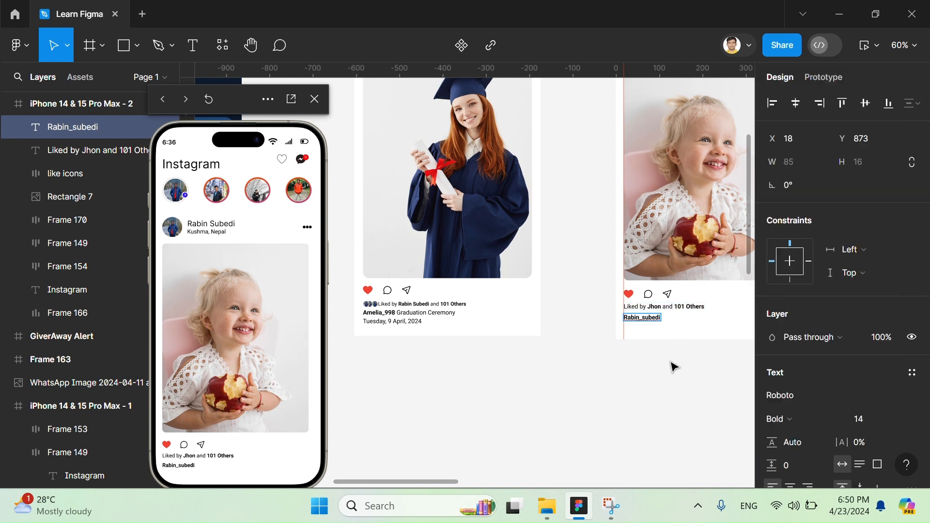
# - Append "Cute Baby Girl" after the username in the caption line and set those words to Regular weight
pyautogui.scroll(2, 675, 367)
pyautogui.hscroll(3, 674, 366)
pyautogui.write('Cu')
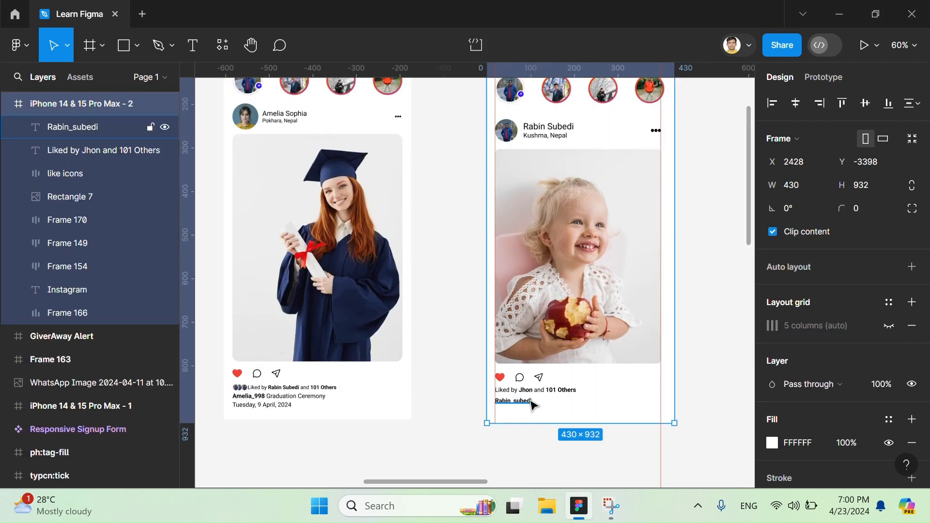
pyautogui.doubleClick(530, 402)
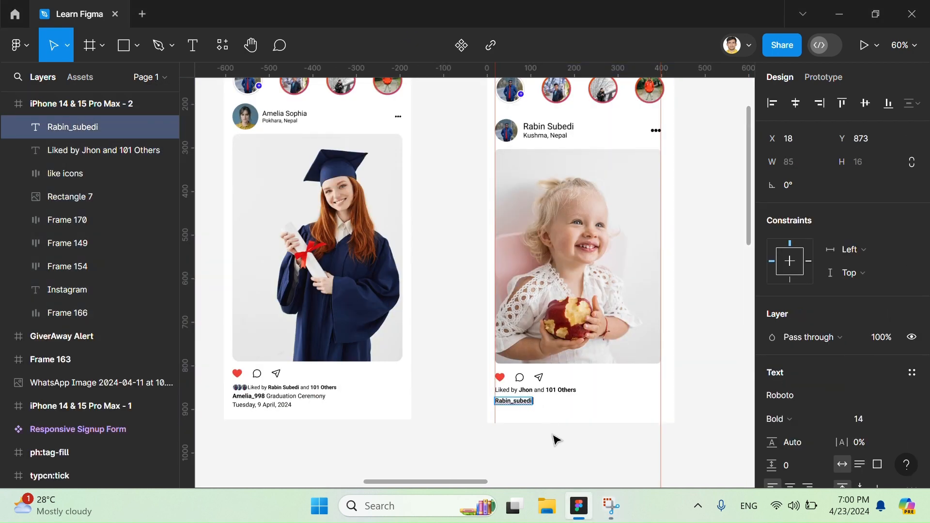
pyautogui.write('C')
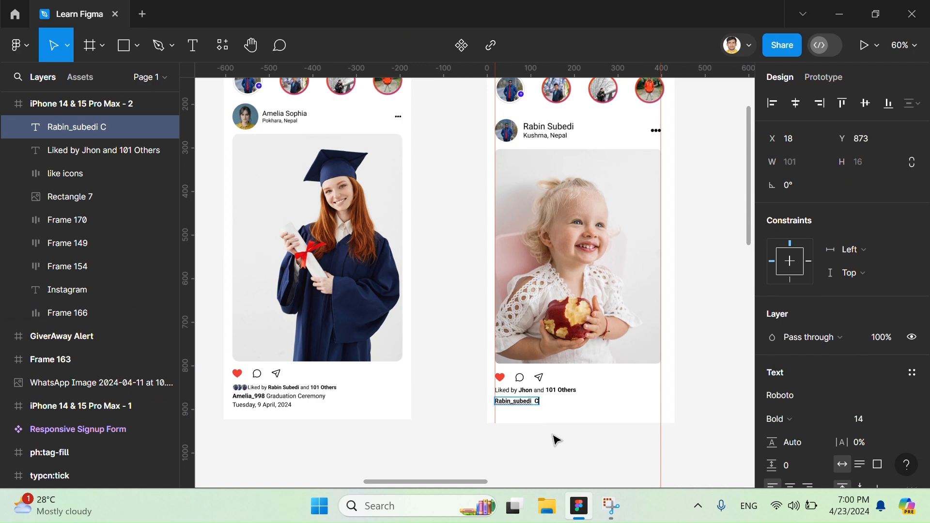
pyautogui.write('ute Baby Girl')
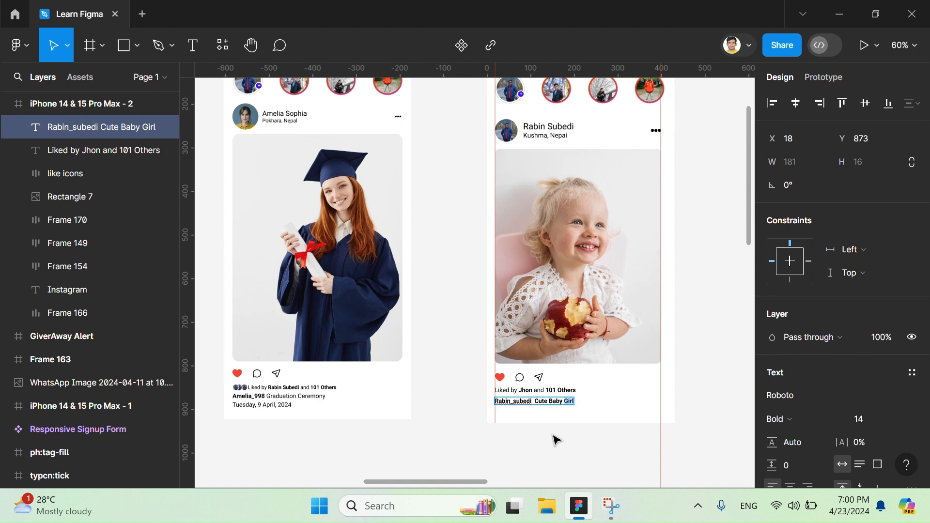
pyautogui.click(776, 419)
pyautogui.click(797, 306)
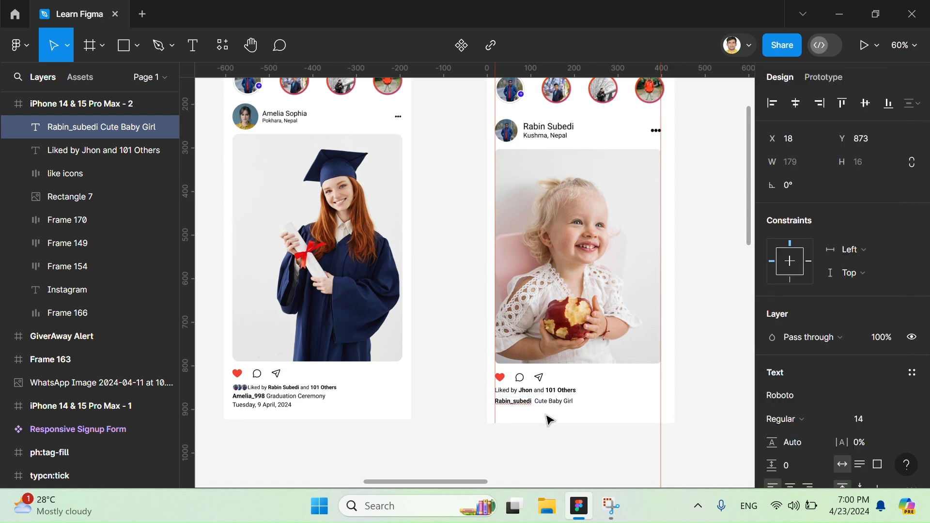
pyautogui.press('Escape')
# - Duplicate the caption line to Y 898 below it and replace the copy's text with "Sunday" in Regular weight
pyautogui.scroll(-3, 599, 449)
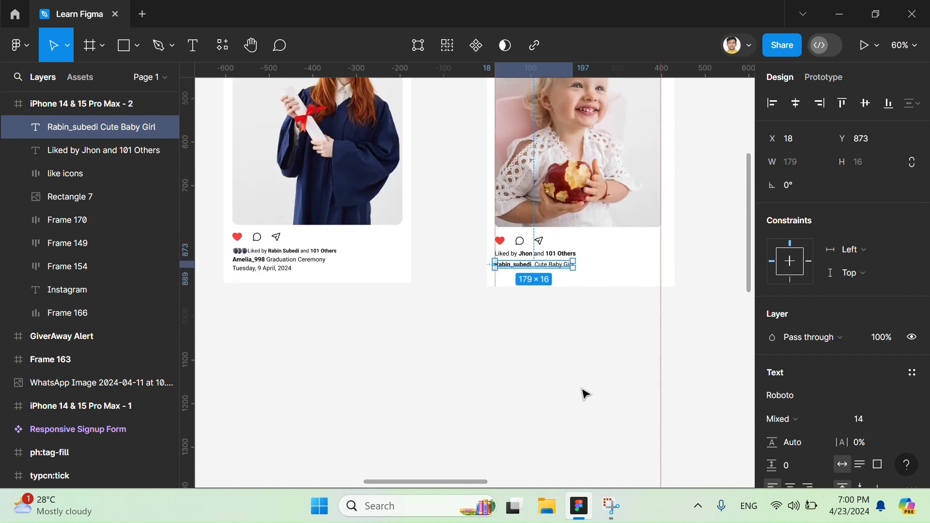
pyautogui.scroll(3, 583, 391)
pyautogui.moveTo(543, 278); pyautogui.dragTo(542, 288)
pyautogui.hscroll(-5, 542, 288)
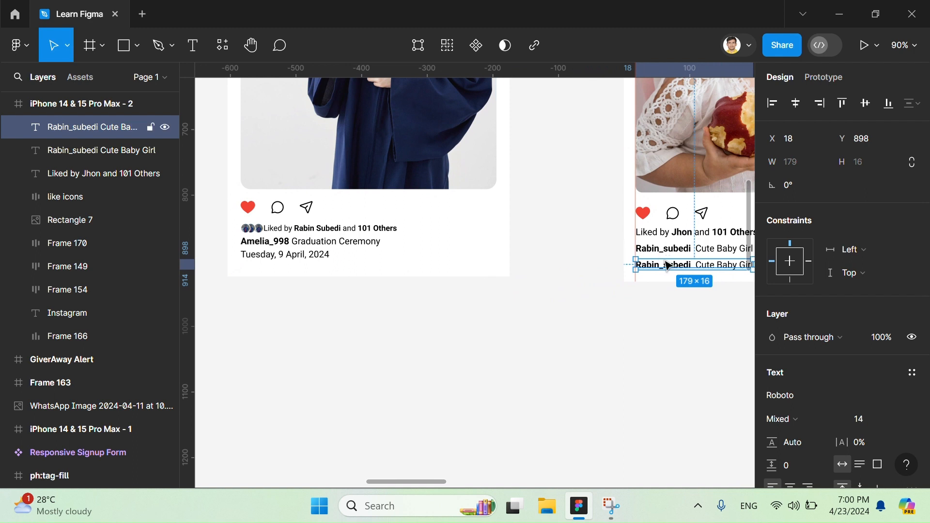
pyautogui.doubleClick(674, 268)
pyautogui.write('Sunday')
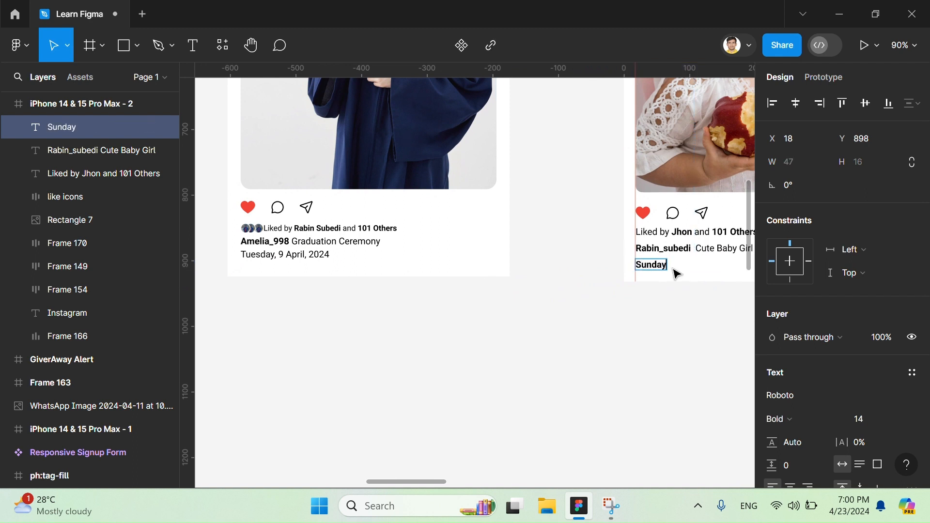
pyautogui.hotkey('ctrl', 'a')
pyautogui.hotkey('ctrl', 'b')
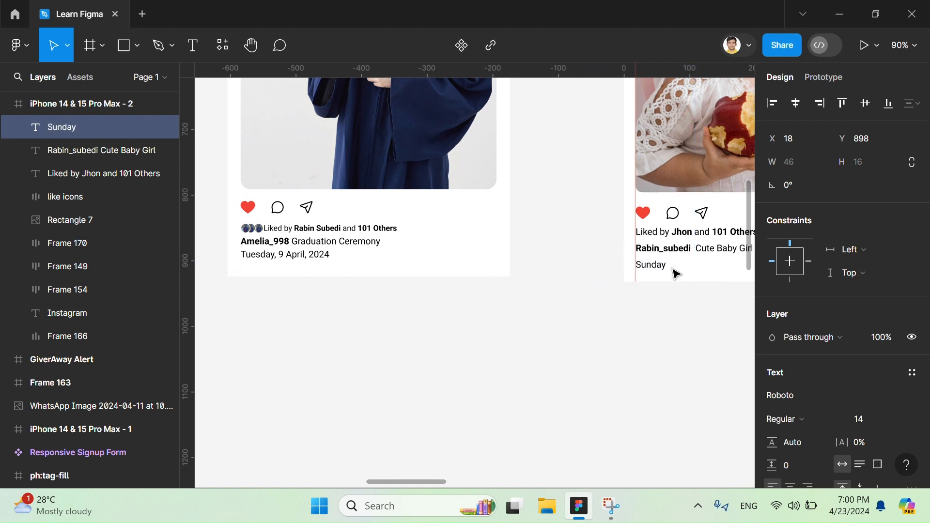
# - Complete the date line under the caption so it reads "Sunday, 23 April 2024"
pyautogui.doubleClick(655, 257)
pyautogui.doubleClick(654, 264)
pyautogui.click(656, 265)
pyautogui.write(', 23 A')
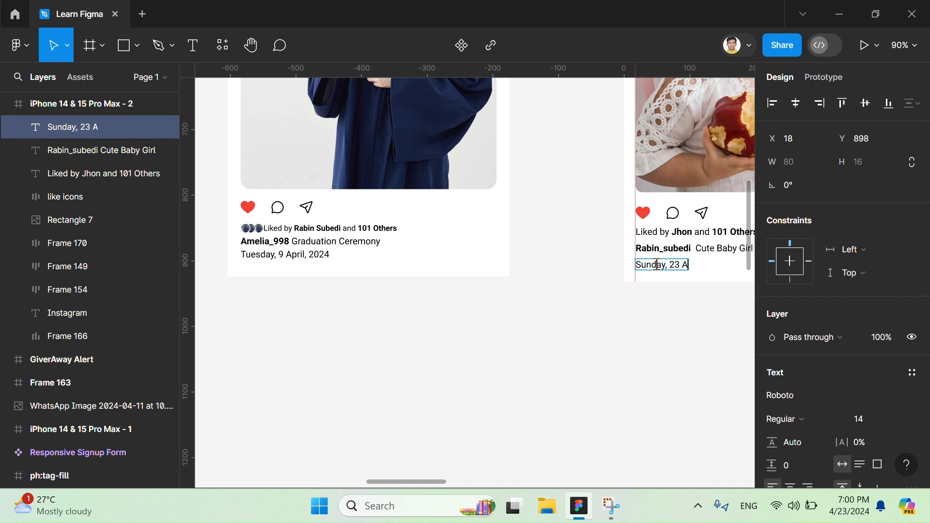
pyautogui.write('pril 2024')
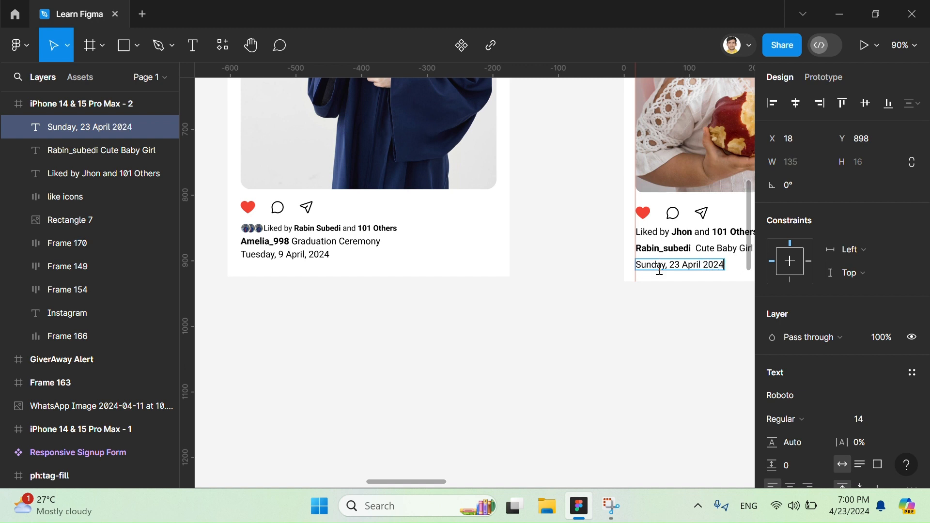
pyautogui.press('Escape')
# - Group the liked-by, caption and date lines in an auto layout, and combine that frame with the like icons in another auto layout
pyautogui.hscroll(3, 695, 301)
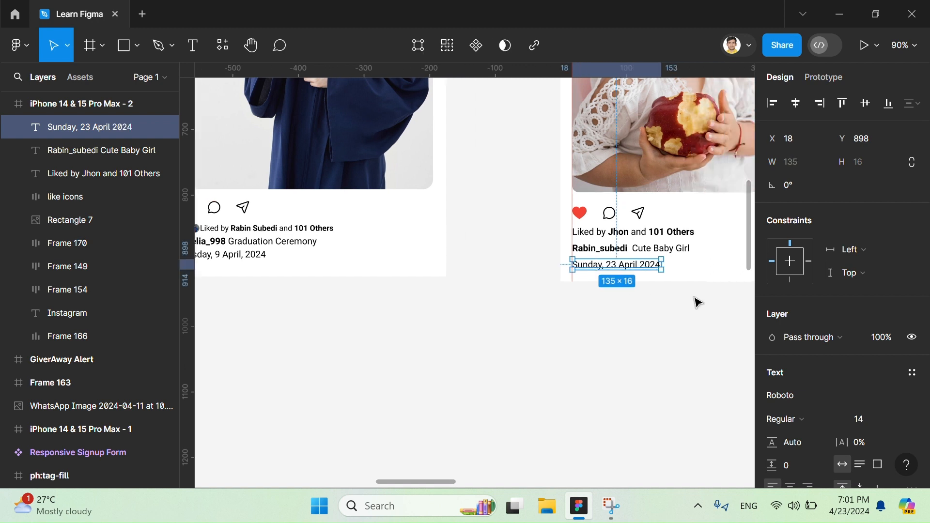
pyautogui.keyDown('shift'); pyautogui.click(664, 250); pyautogui.keyUp('shift')
pyautogui.keyDown('shift'); pyautogui.click(660, 235); pyautogui.keyUp('shift')
pyautogui.hotkey('shift', 'a')
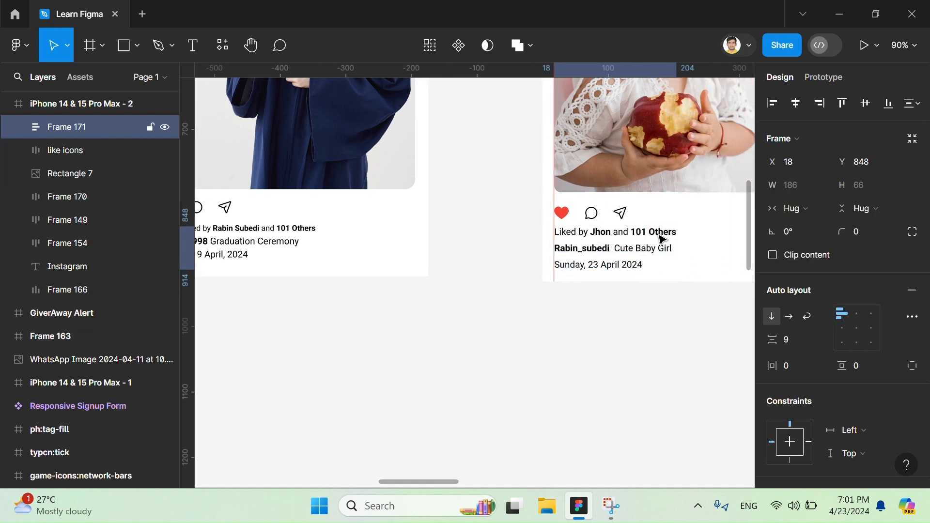
pyautogui.keyDown('shift'); pyautogui.click(622, 214); pyautogui.keyUp('shift')
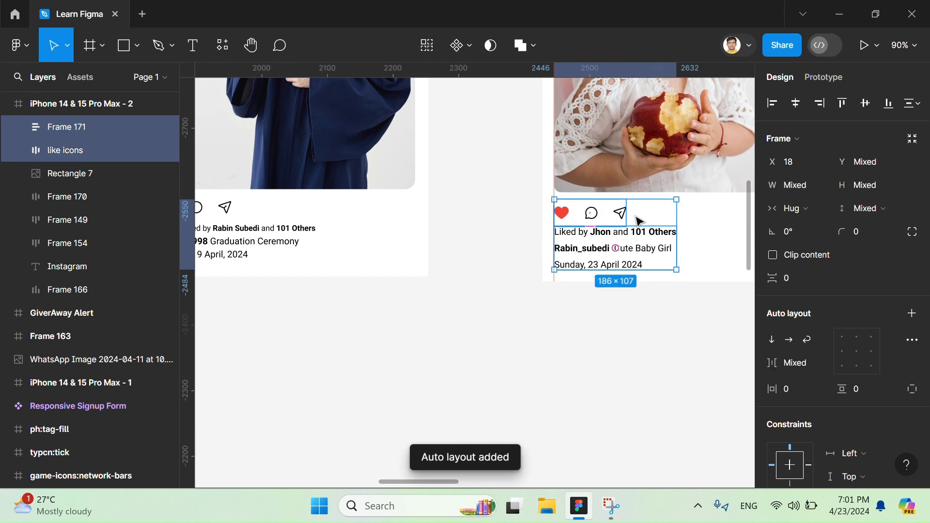
pyautogui.hotkey('shift', 'a')
# - Try to widen the auto layout frame holding the like icons and text lines, and undo the resize
pyautogui.hscroll(2, 649, 247)
pyautogui.scroll(-4, 649, 247)
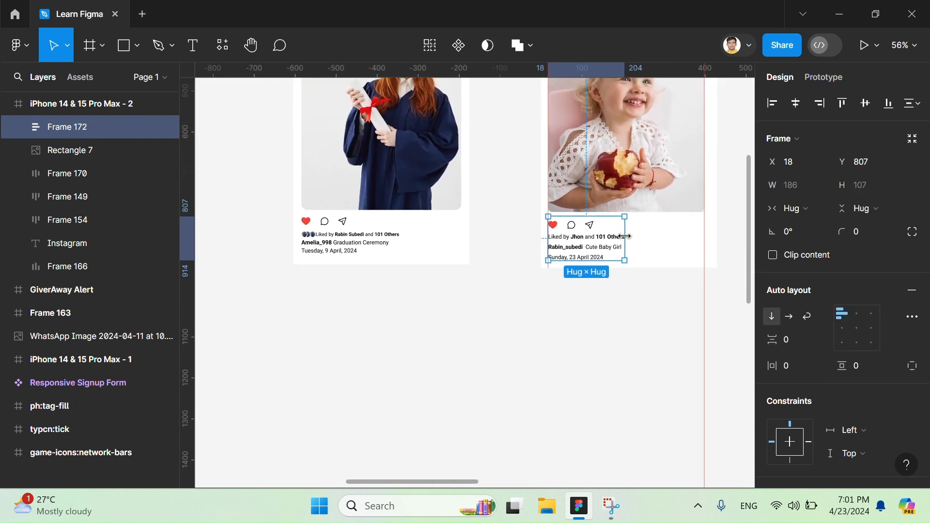
pyautogui.moveTo(626, 237); pyautogui.dragTo(693, 237)
pyautogui.hotkey('ctrl', 'z')
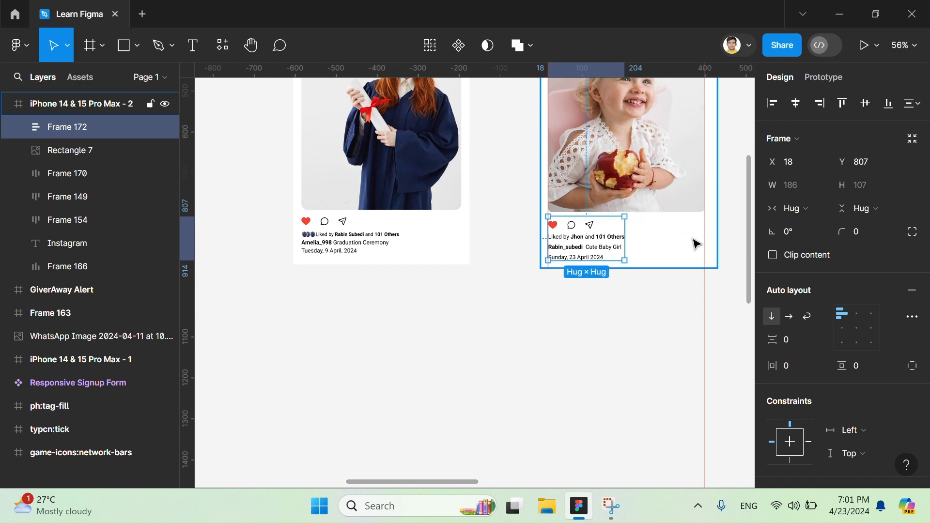
# - Set the horizontal resizing of the three icon vectors and three text lines inside the combined frame to Fill container
pyautogui.press('Return')
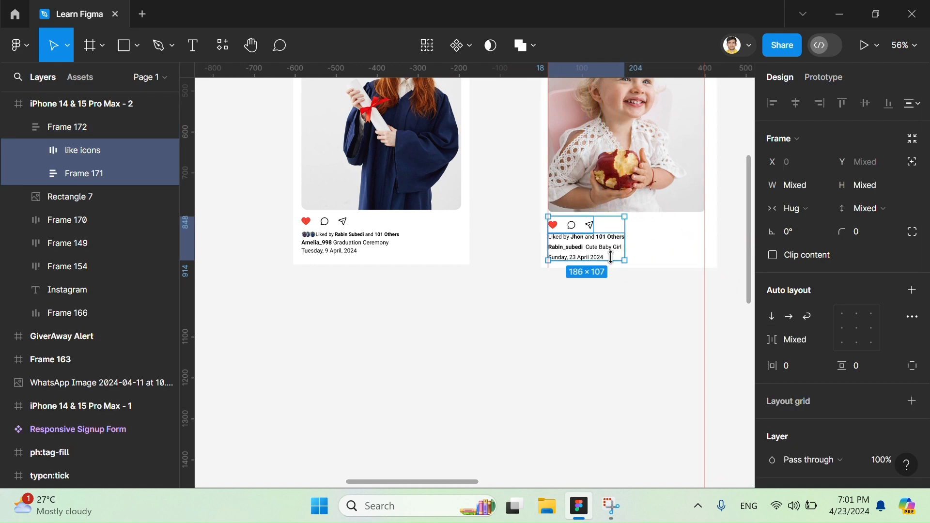
pyautogui.press('Return')
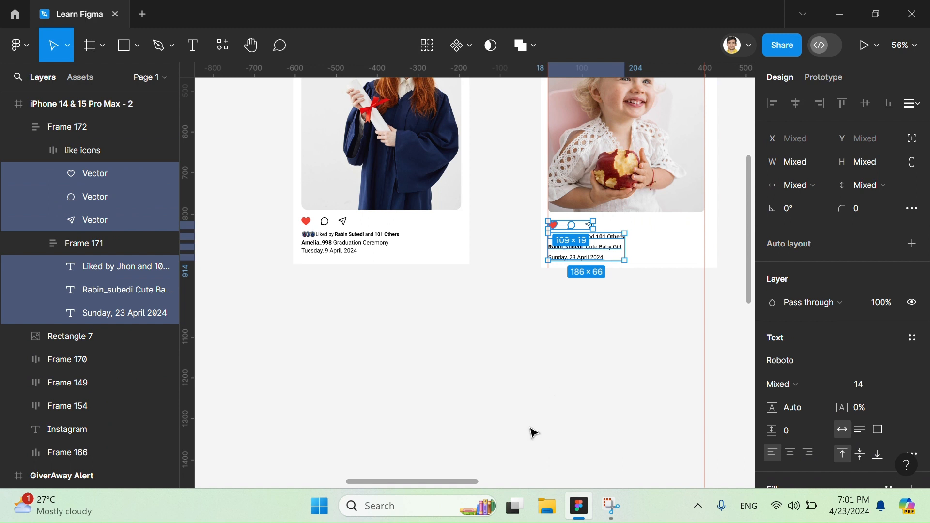
pyautogui.click(802, 184)
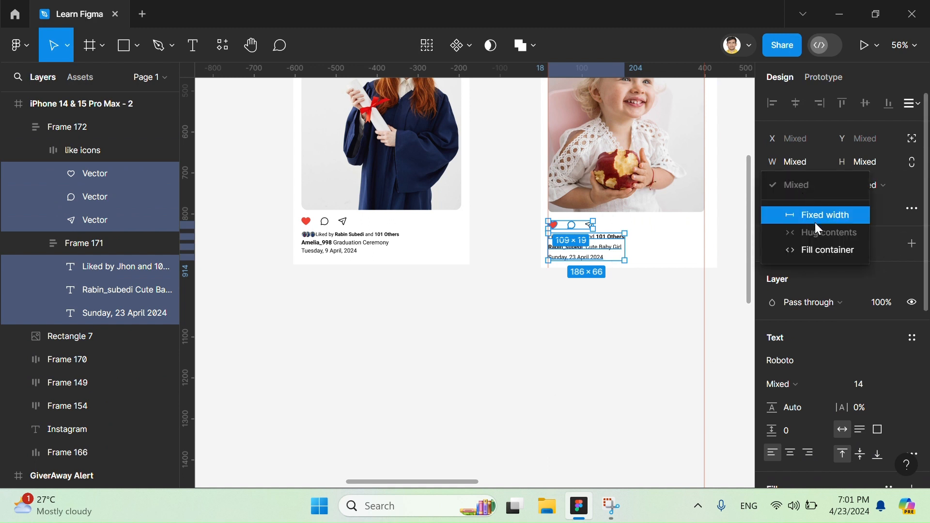
pyautogui.click(822, 251)
pyautogui.click(881, 187)
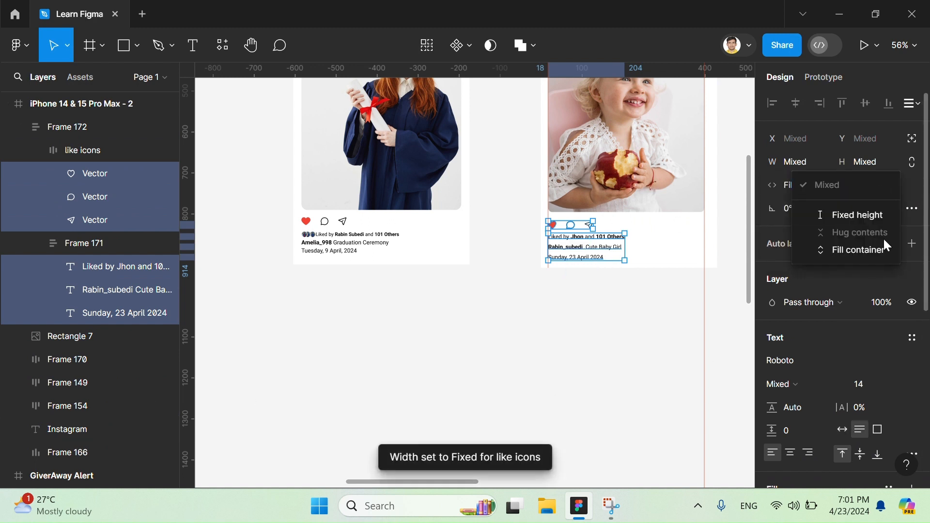
pyautogui.click(883, 246)
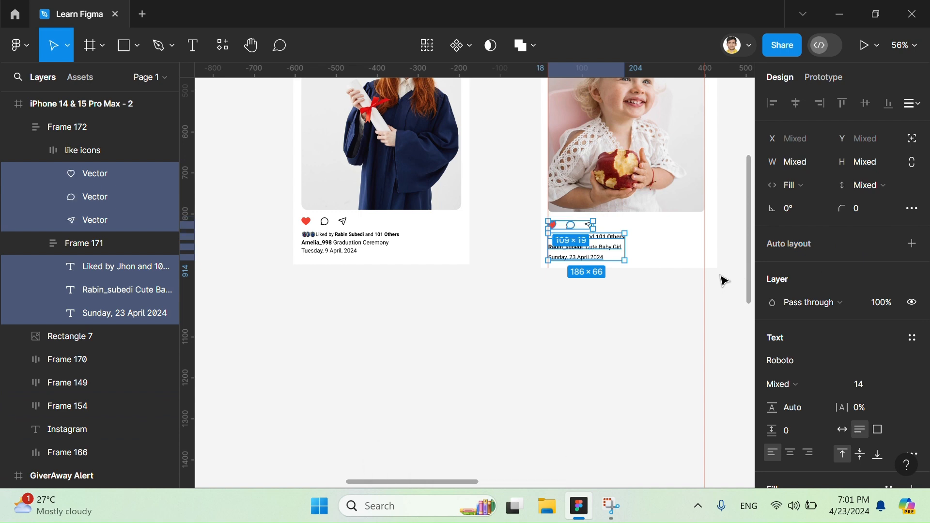
pyautogui.click(584, 285)
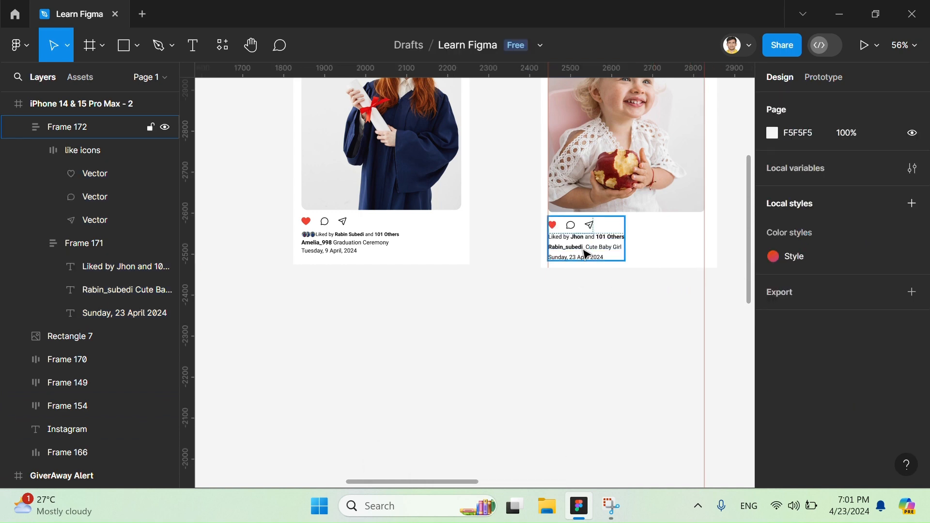
# - Open a preview of the iPhone 14 & 15 Pro Max - 2 frame to check the finished screen
pyautogui.scroll(3, 591, 303)
pyautogui.scroll(-1, 593, 304)
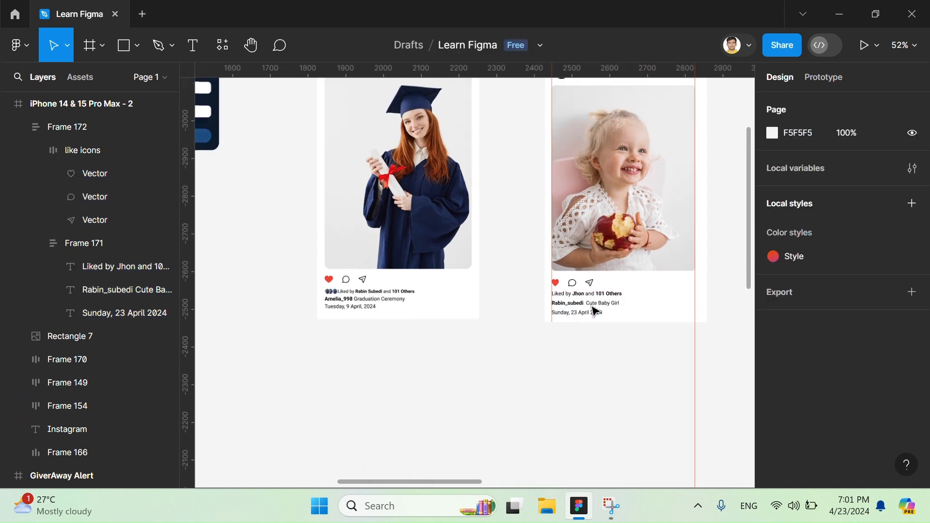
pyautogui.scroll(5, 595, 311)
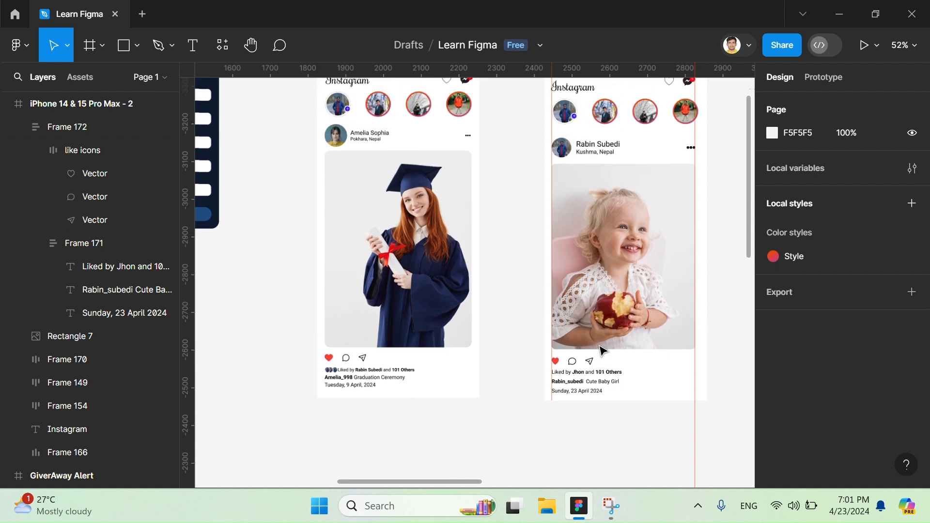
pyautogui.scroll(2, 597, 110)
pyautogui.click(591, 117)
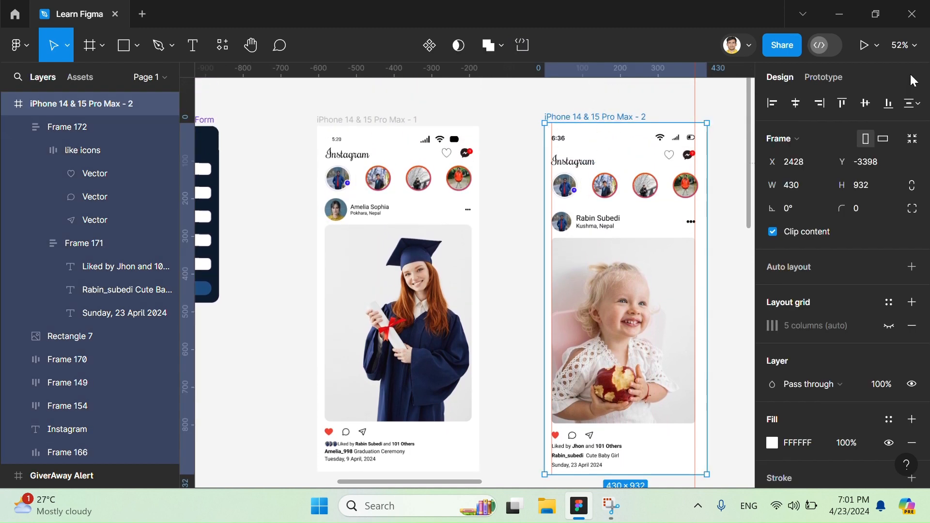
pyautogui.click(876, 45)
pyautogui.click(858, 94)
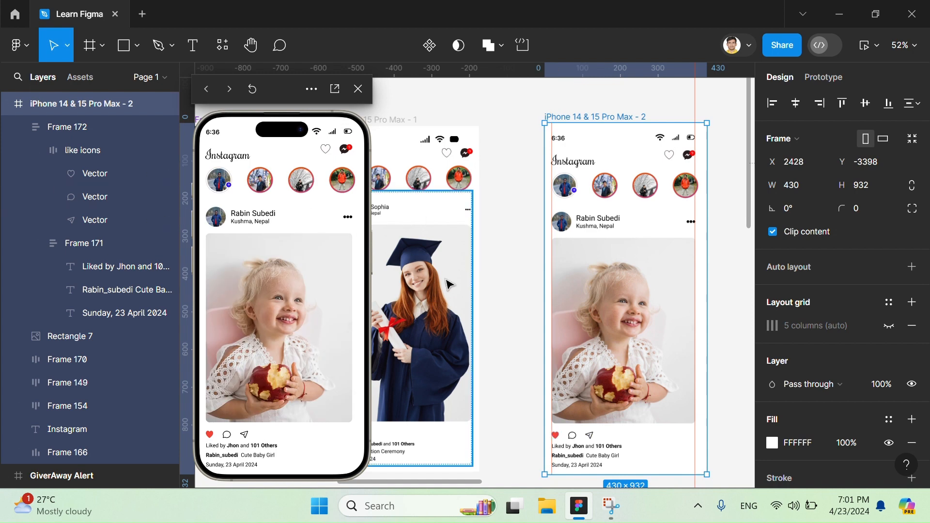
# - Compare the iPhone 14 & 15 Pro Max - 1 and iPhone 14 & 15 Pro Max - 2 frames alongside the preview
pyautogui.hscroll(-3, 455, 97)
pyautogui.scroll(-1, 455, 97)
pyautogui.click(456, 97)
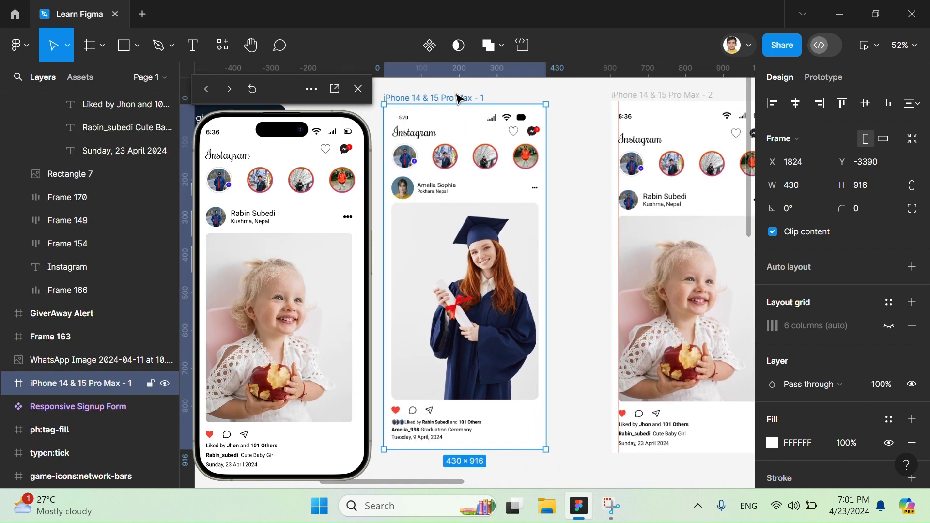
pyautogui.click(668, 97)
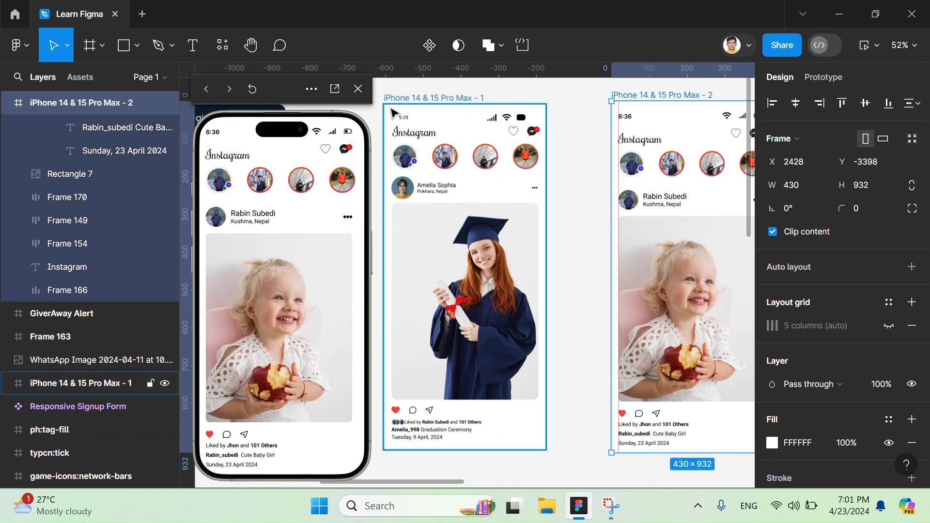
# - Check the iPhone 14 & 15 Pro Max - 1 frame in the preview and switch the preview back to iPhone 14 & 15 Pro Max - 2
pyautogui.click(431, 99)
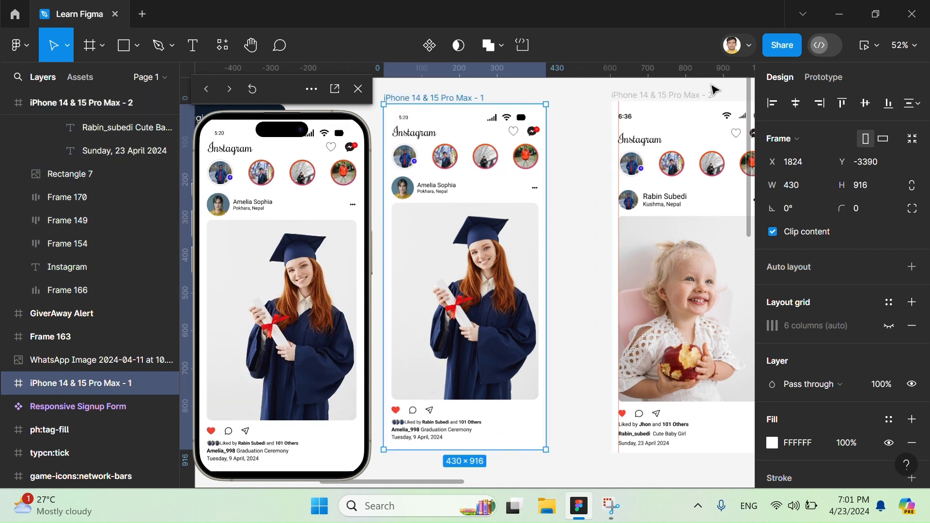
pyautogui.click(633, 97)
pyautogui.hscroll(4, 634, 98)
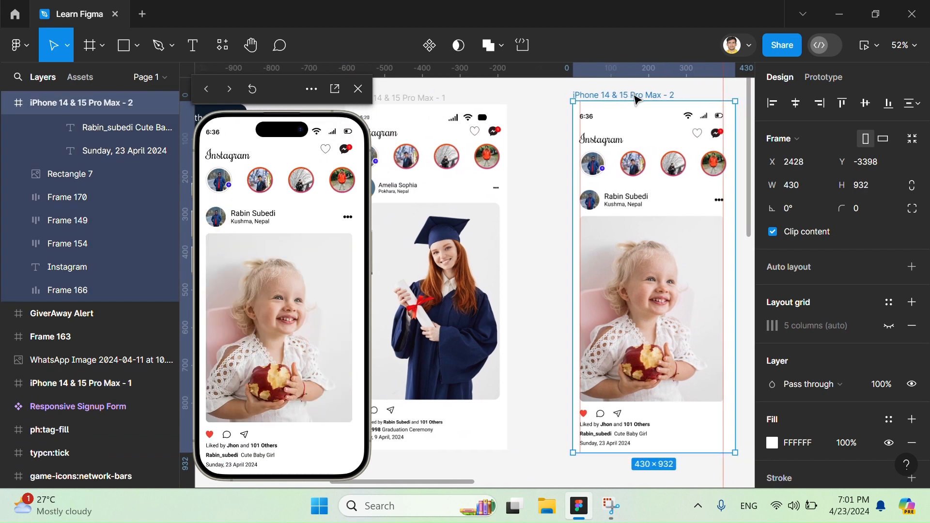
pyautogui.hscroll(-2, 636, 99)
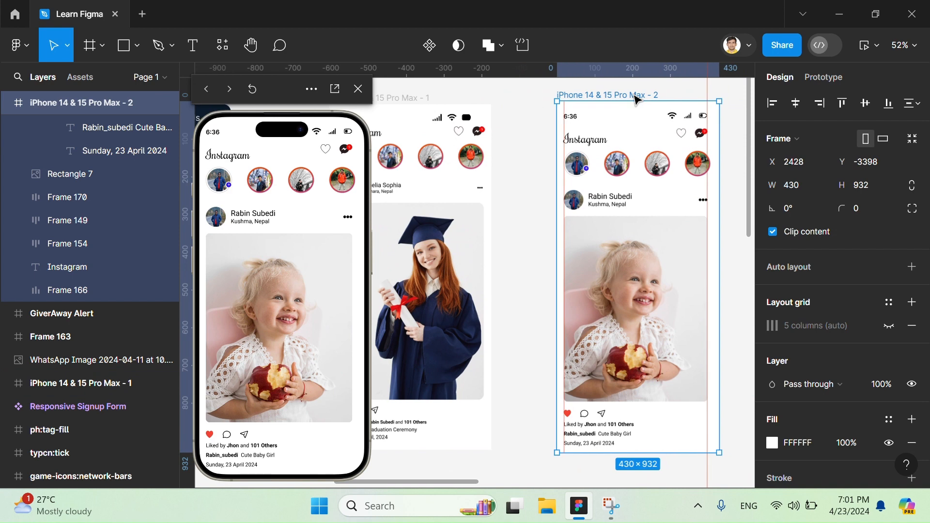
pyautogui.hscroll(-1, 600, 219)
# - Try to combine the Instagram title and the stories row into one auto layout frame, and undo it
pyautogui.click(624, 161)
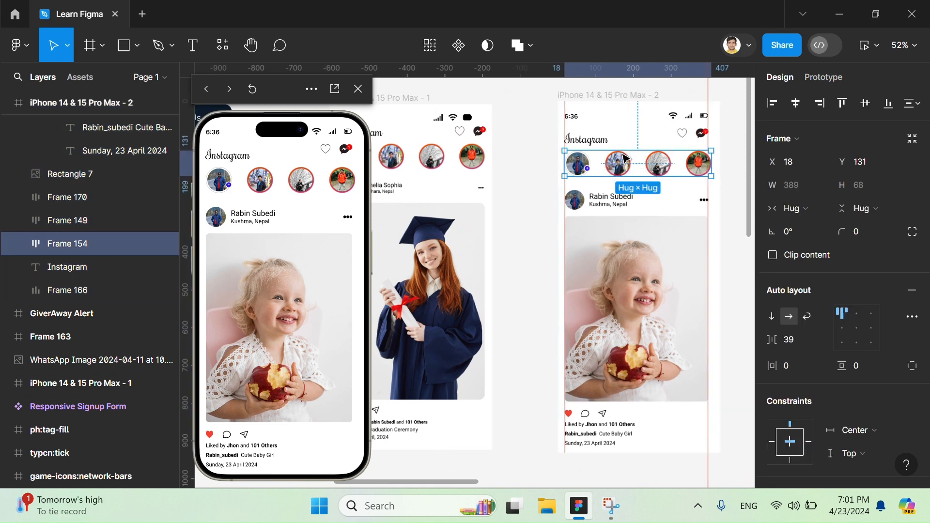
pyautogui.click(588, 140)
pyautogui.keyDown('shift'); pyautogui.click(639, 168); pyautogui.keyUp('shift')
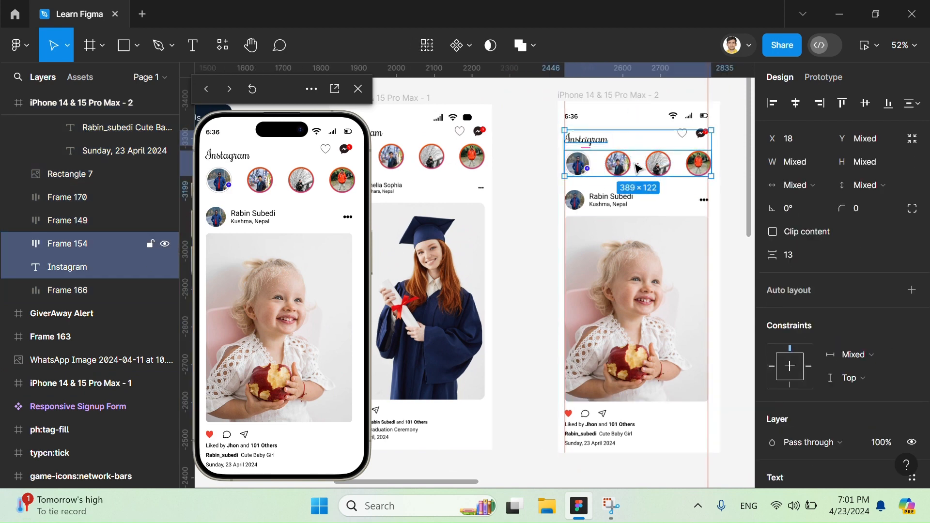
pyautogui.hotkey('shift', 'a')
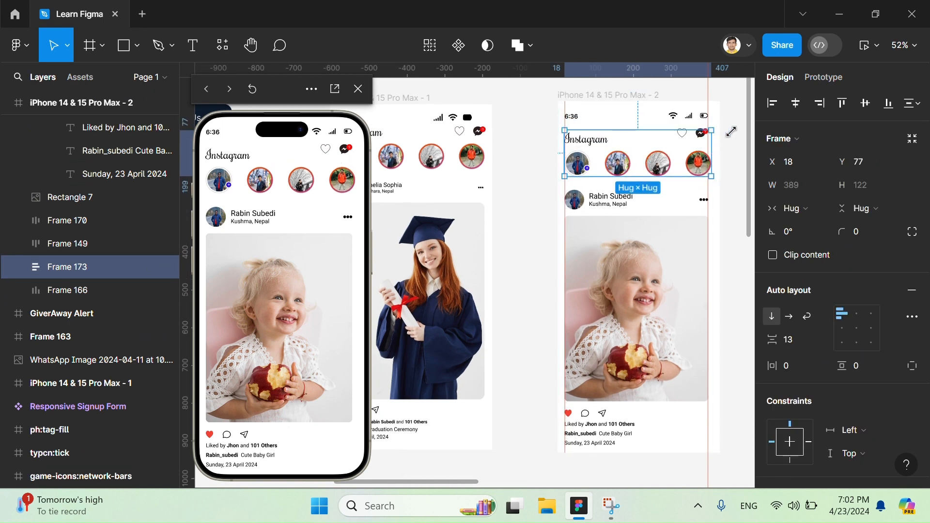
pyautogui.hotkey('ctrl', 'z')
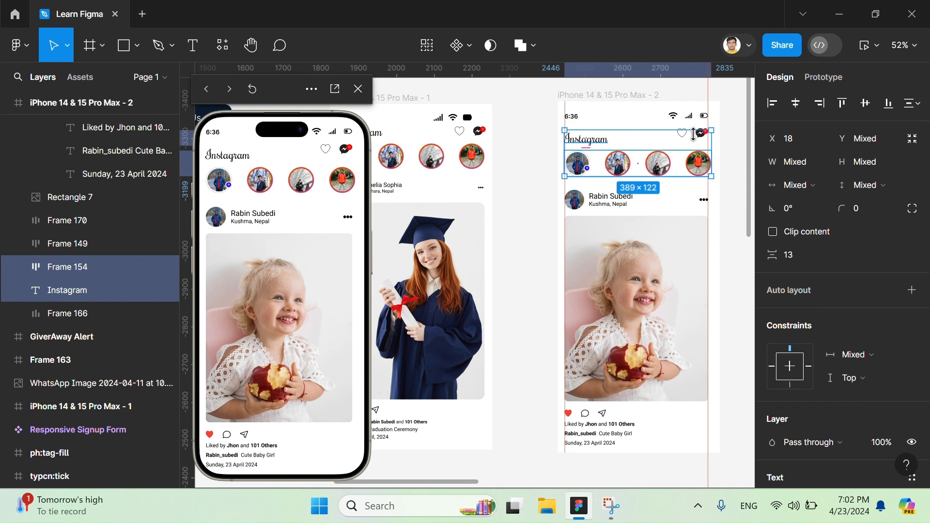
pyautogui.click(737, 155)
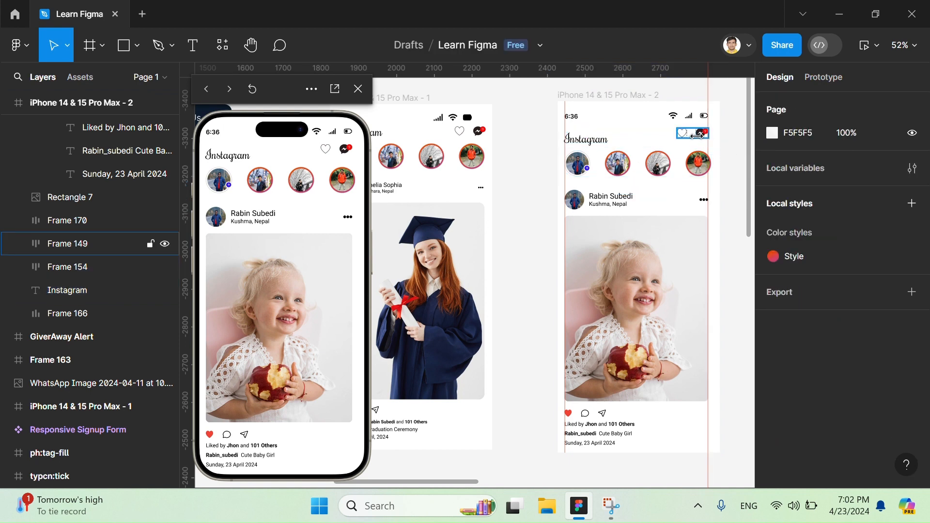
# - Move the Instagram title in the second frame up to Y 59, level with the heart and messenger icons
pyautogui.click(699, 137)
pyautogui.click(586, 147)
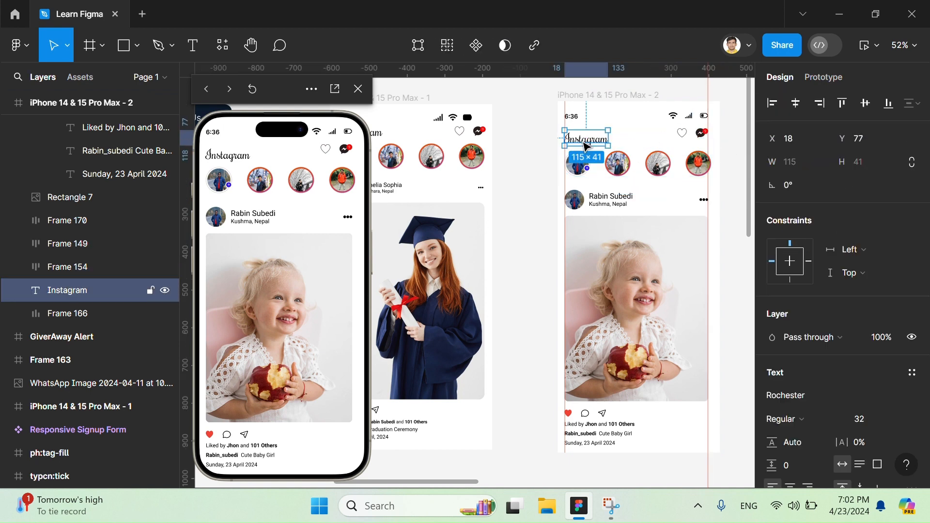
pyautogui.moveTo(586, 147); pyautogui.dragTo(586, 140)
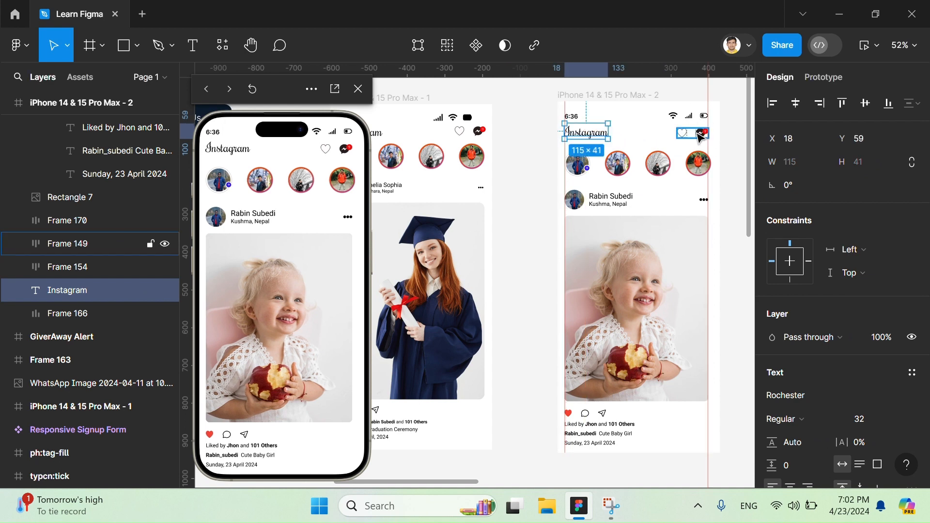
# - Combine the Instagram title with the heart and messenger icons in a horizontal auto layout frame
pyautogui.click(701, 137)
pyautogui.keyDown('shift'); pyautogui.click(586, 132); pyautogui.keyUp('shift')
pyautogui.hotkey('shift', 'a')
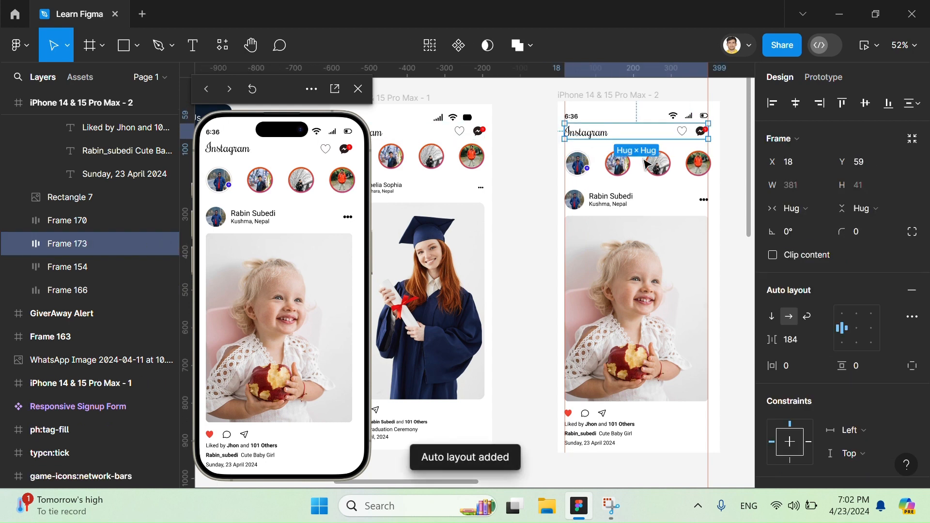
# - Combine the title row and the stories row in a vertical auto layout frame and slightly reduce the gap between them
pyautogui.keyDown('shift'); pyautogui.click(678, 166); pyautogui.keyUp('shift')
pyautogui.hotkey('shift', 'a')
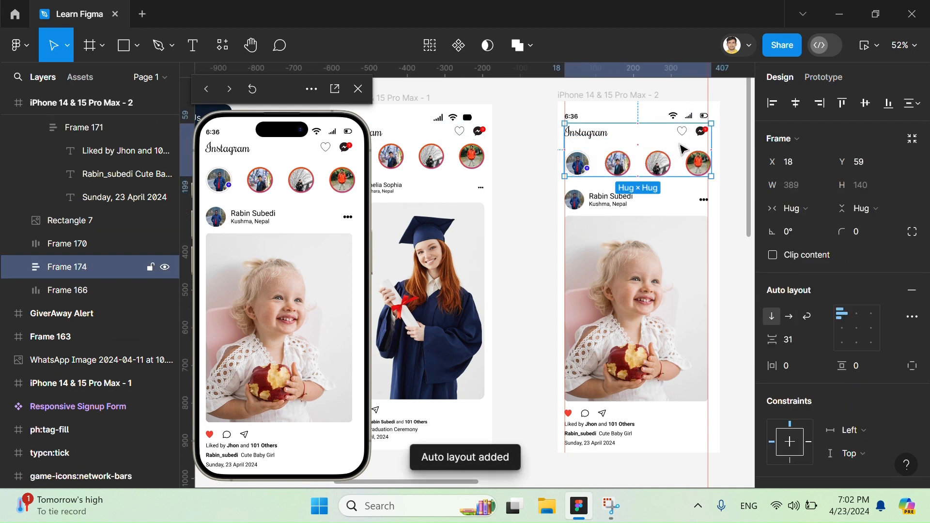
pyautogui.moveTo(775, 343); pyautogui.dragTo(768, 338)
# - Combine the post's profile row, the baby picture and the like icons with text lines into one vertical auto layout frame
pyautogui.click(647, 204)
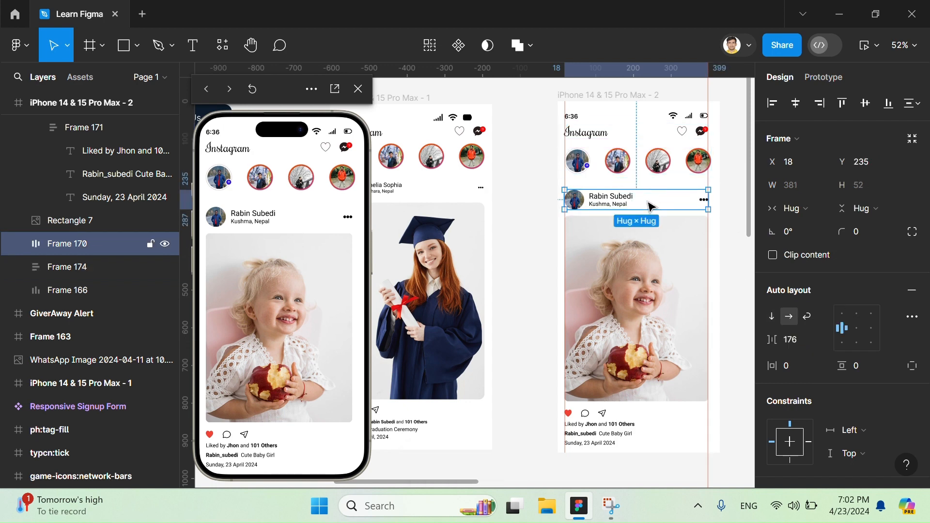
pyautogui.keyDown('shift'); pyautogui.click(664, 262); pyautogui.keyUp('shift')
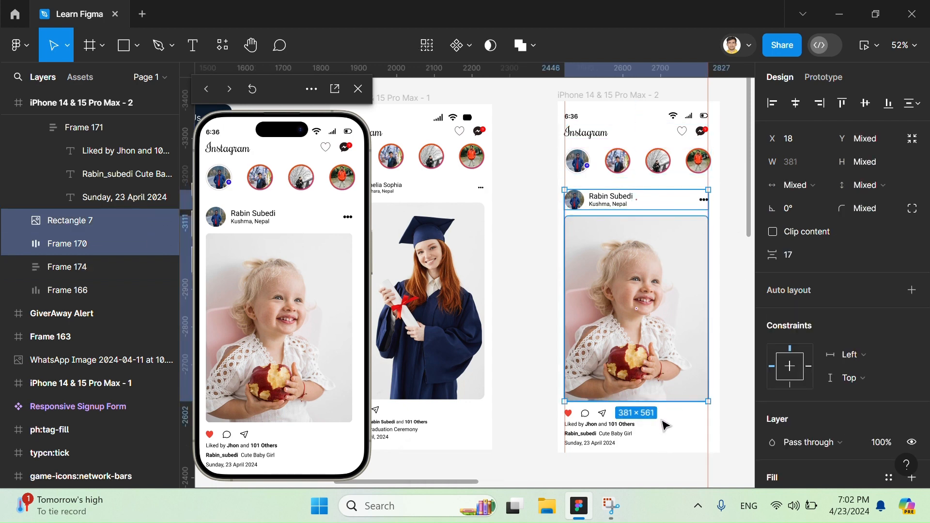
pyautogui.click(631, 421)
pyautogui.keyDown('shift'); pyautogui.click(654, 359); pyautogui.keyUp('shift')
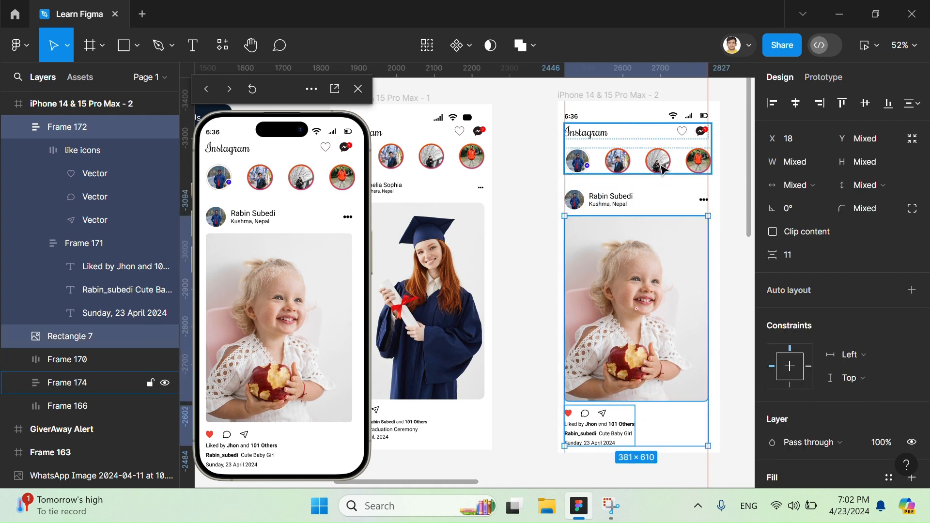
pyautogui.keyDown('shift'); pyautogui.click(644, 199); pyautogui.keyUp('shift')
pyautogui.hotkey('shift', 'a')
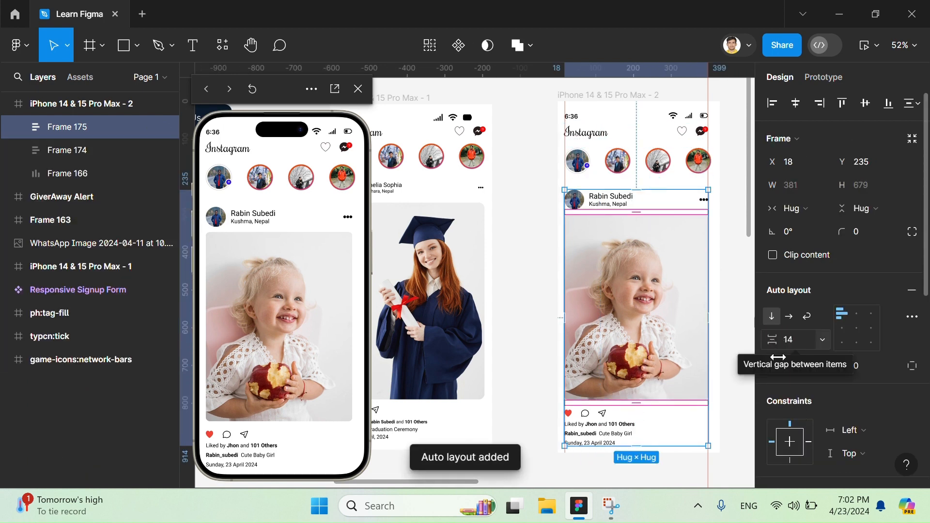
# - Set the vertical gap of the post's auto layout frame to 13 and move the frame up to Y 220
pyautogui.click(775, 364)
pyautogui.moveTo(767, 363); pyautogui.dragTo(697, 361)
pyautogui.moveTo(773, 340)
pyautogui.mouseDown()
pyautogui.moveTo(752, 335)
pyautogui.moveTo(775, 335)
pyautogui.mouseUp()
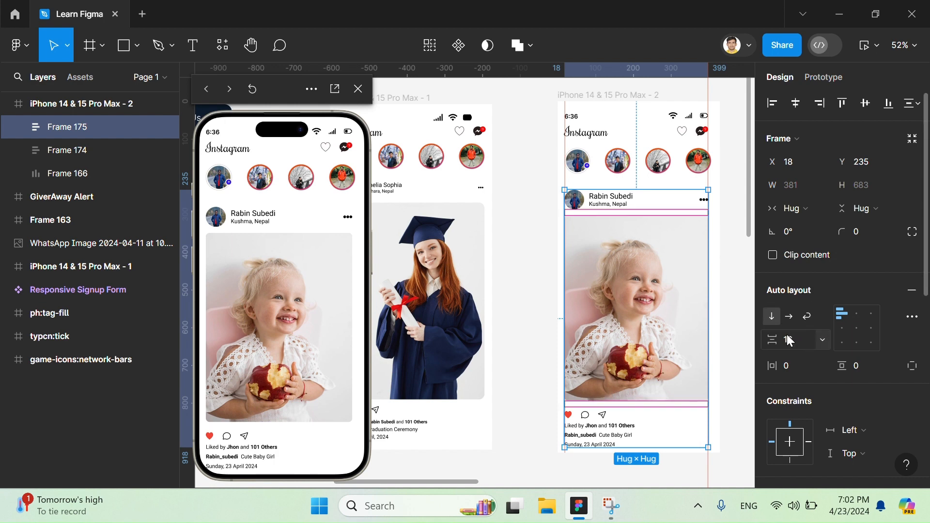
pyautogui.moveTo(776, 340)
pyautogui.mouseDown()
pyautogui.moveTo(764, 341)
pyautogui.moveTo(775, 341)
pyautogui.mouseUp()
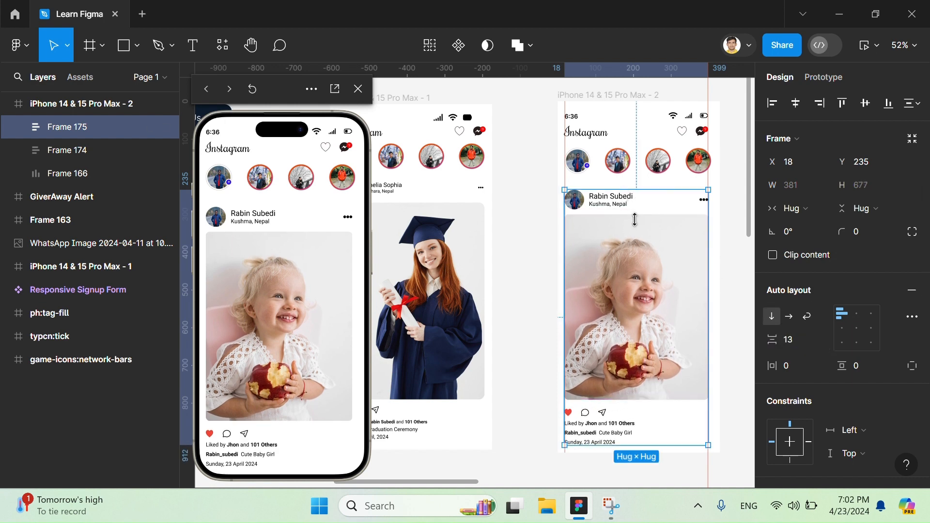
pyautogui.moveTo(651, 273); pyautogui.dragTo(651, 272)
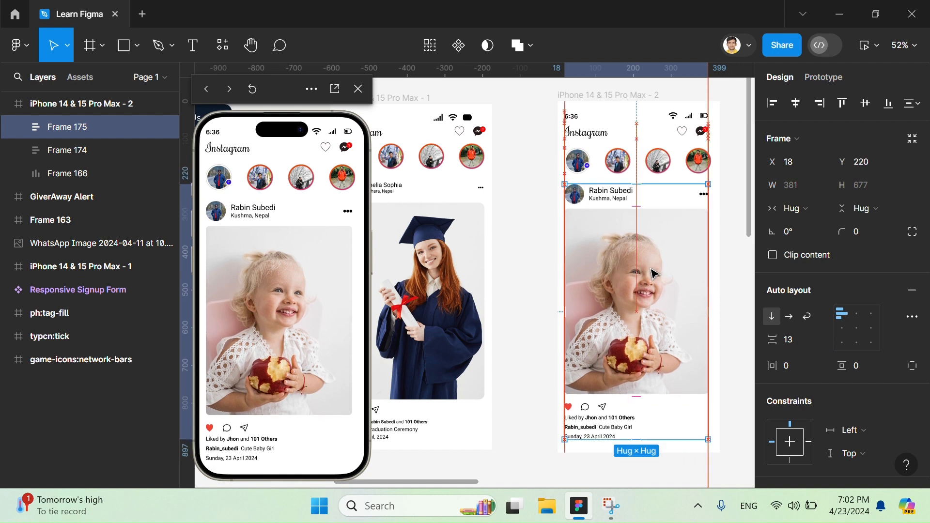
pyautogui.click(727, 324)
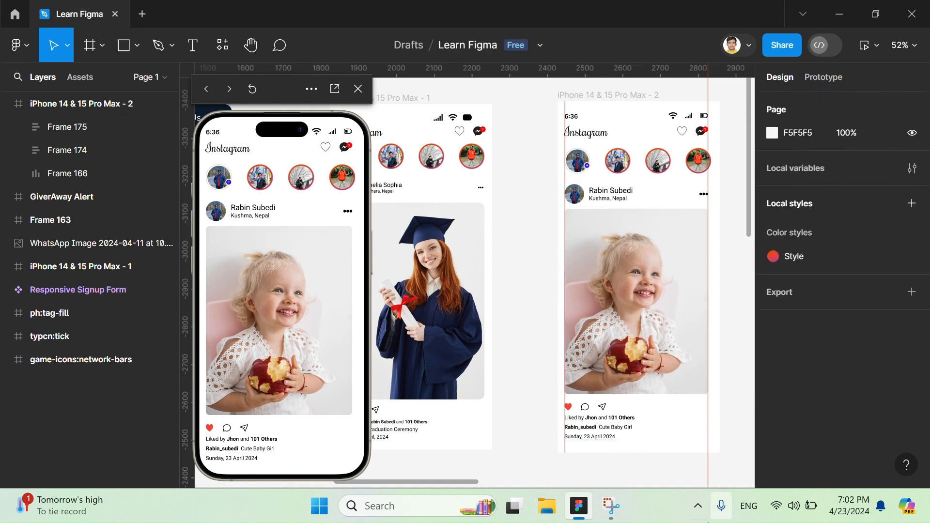